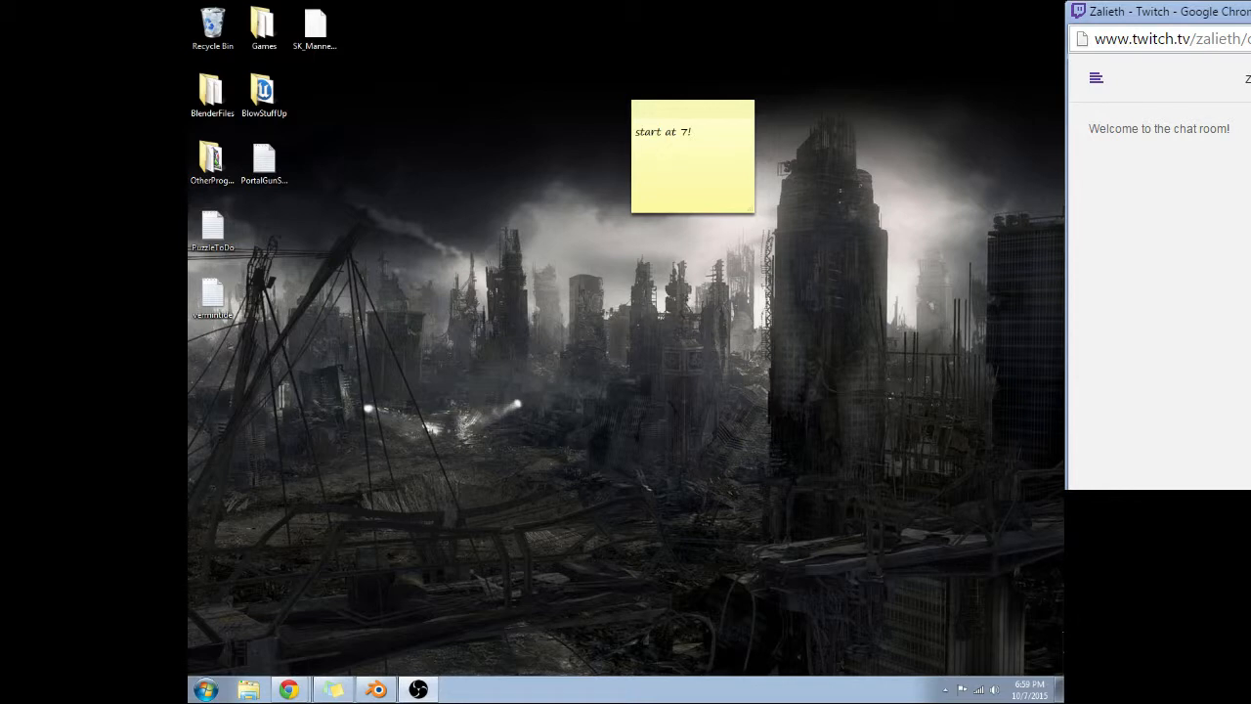
Delete the "start at 7!" sticky note from the desktop.
{"action": "mouse_move", "coordinate": [699, 119]}
{"action": "left_click", "coordinate": [743, 113]}
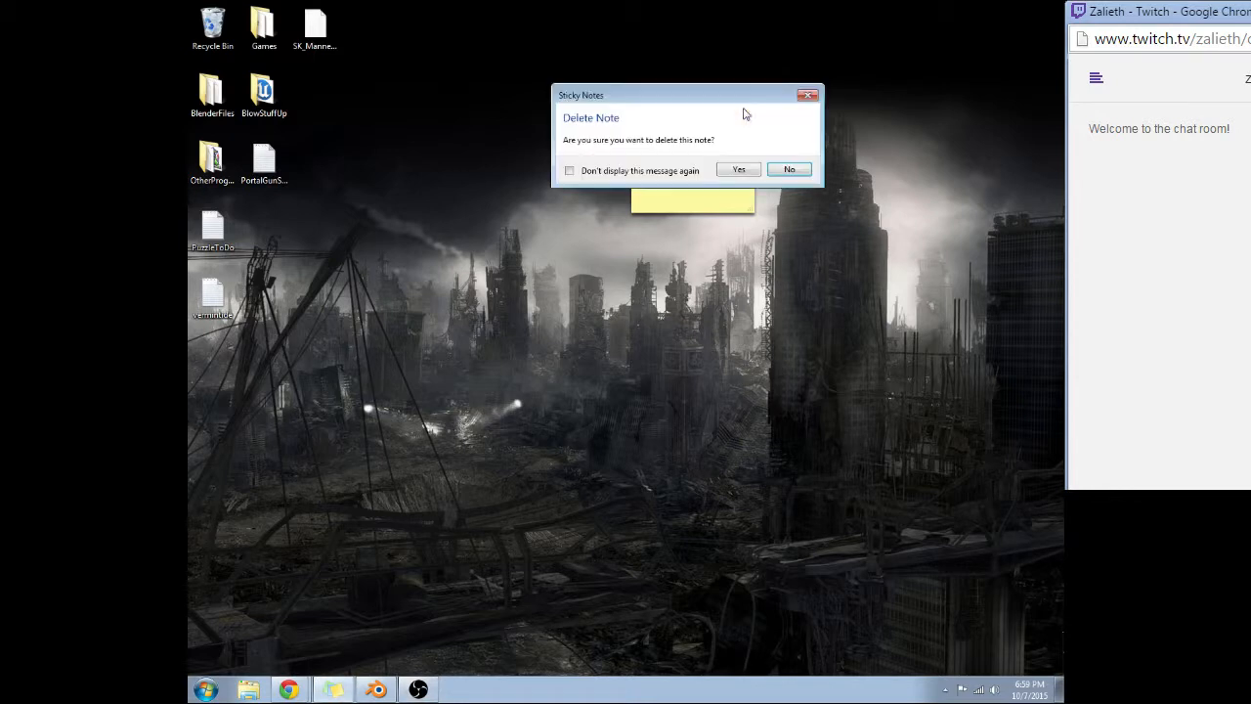
{"action": "left_click", "coordinate": [740, 168]}
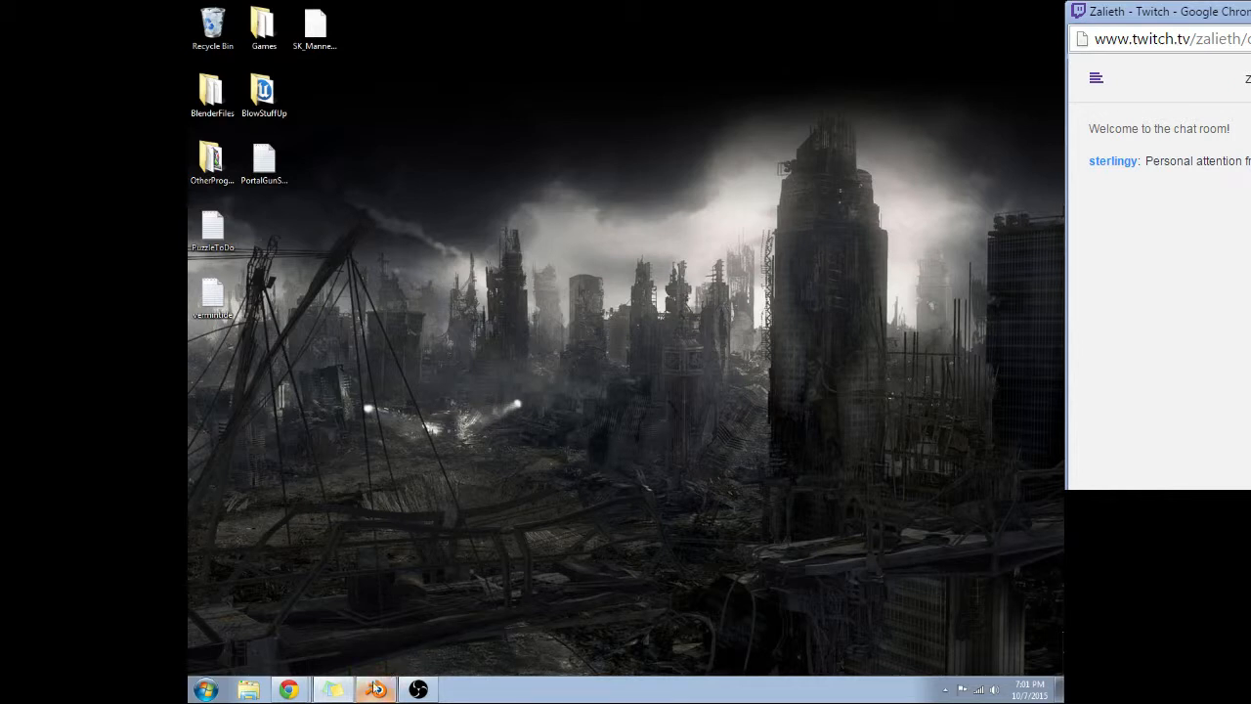
Switch to the open Blender window.
{"action": "mouse_move", "coordinate": [377, 688]}
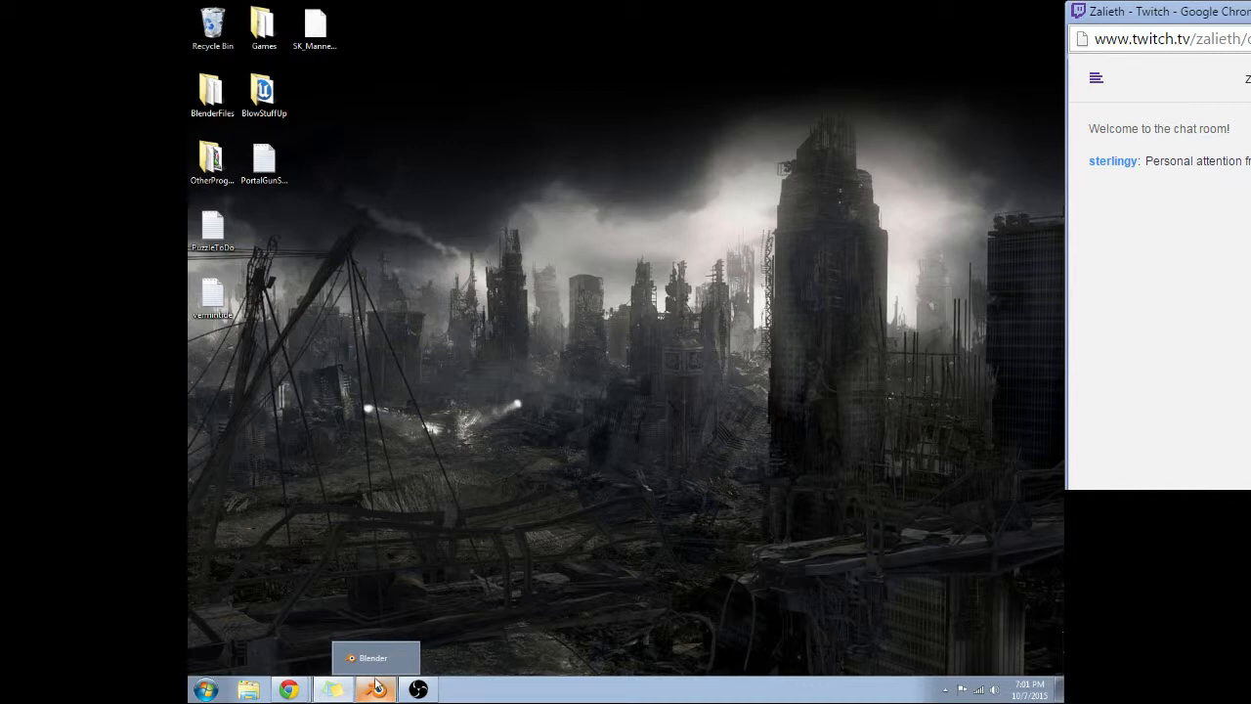
{"action": "mouse_move", "coordinate": [336, 690]}
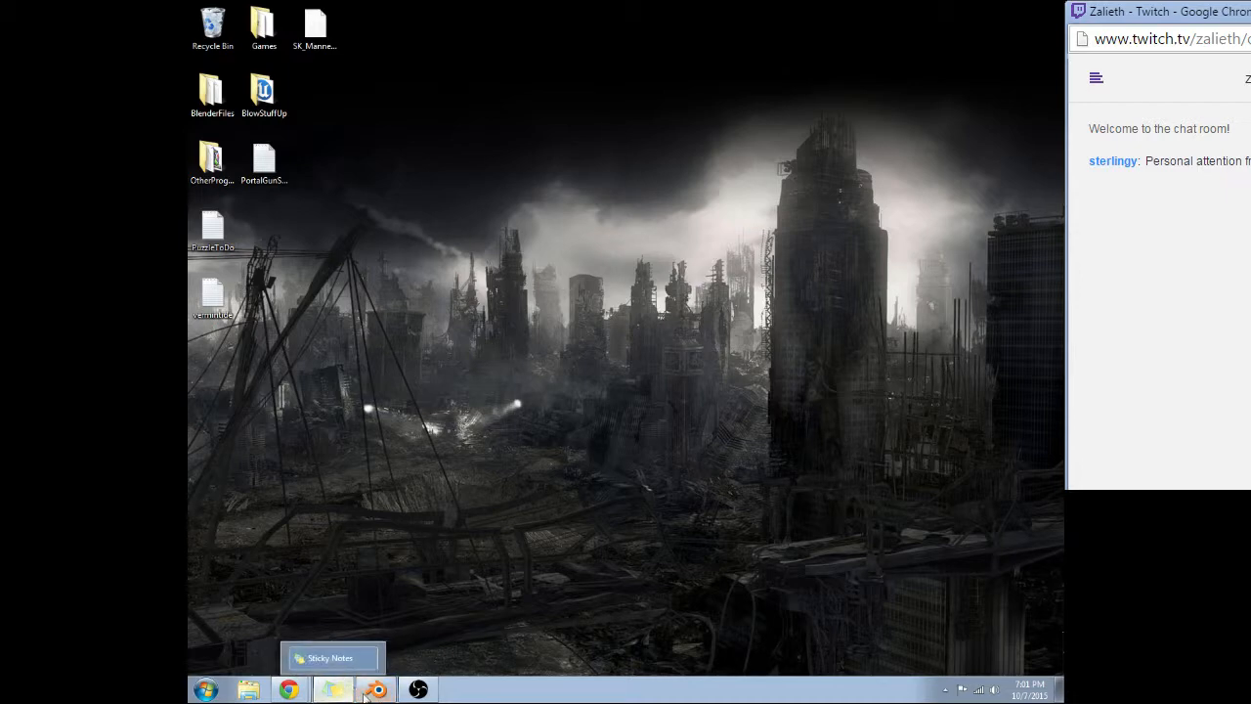
{"action": "left_click", "coordinate": [377, 690]}
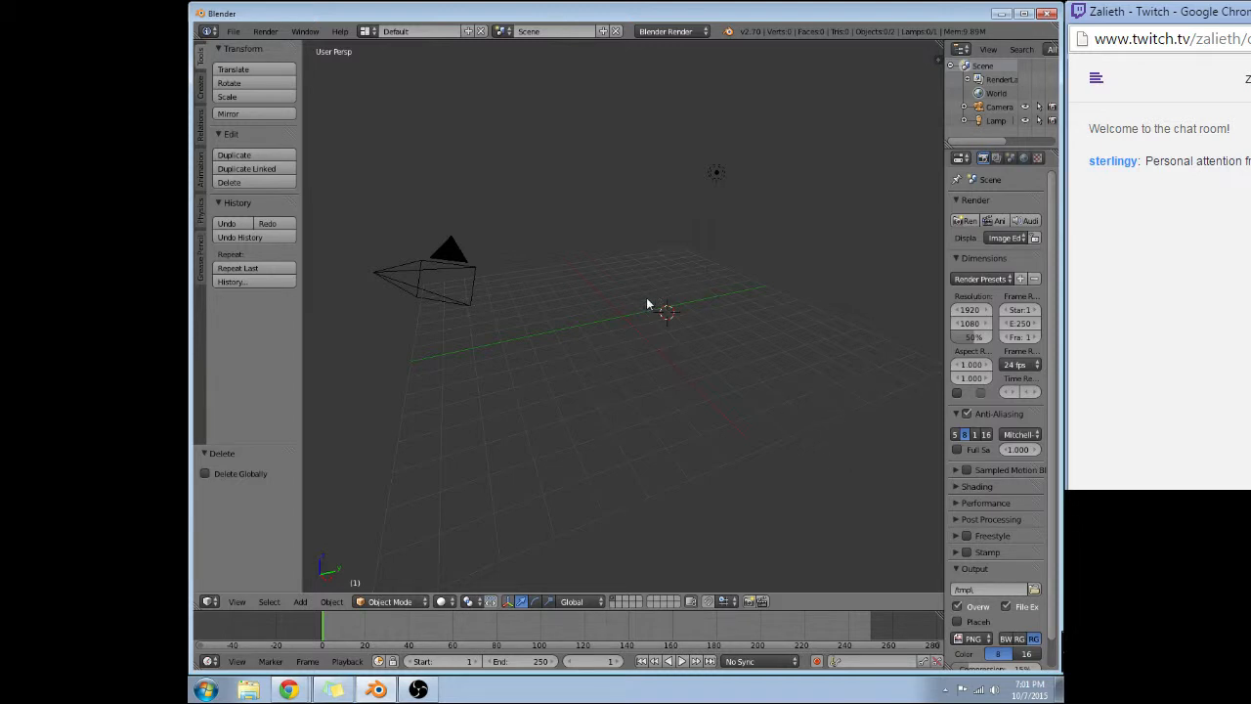
{"action": "right_click", "coordinate": [439, 274]}
{"action": "key", "text": "g"}
{"action": "key", "text": "Escape"}
{"action": "key", "text": "g"}
{"action": "key", "text": "x"}
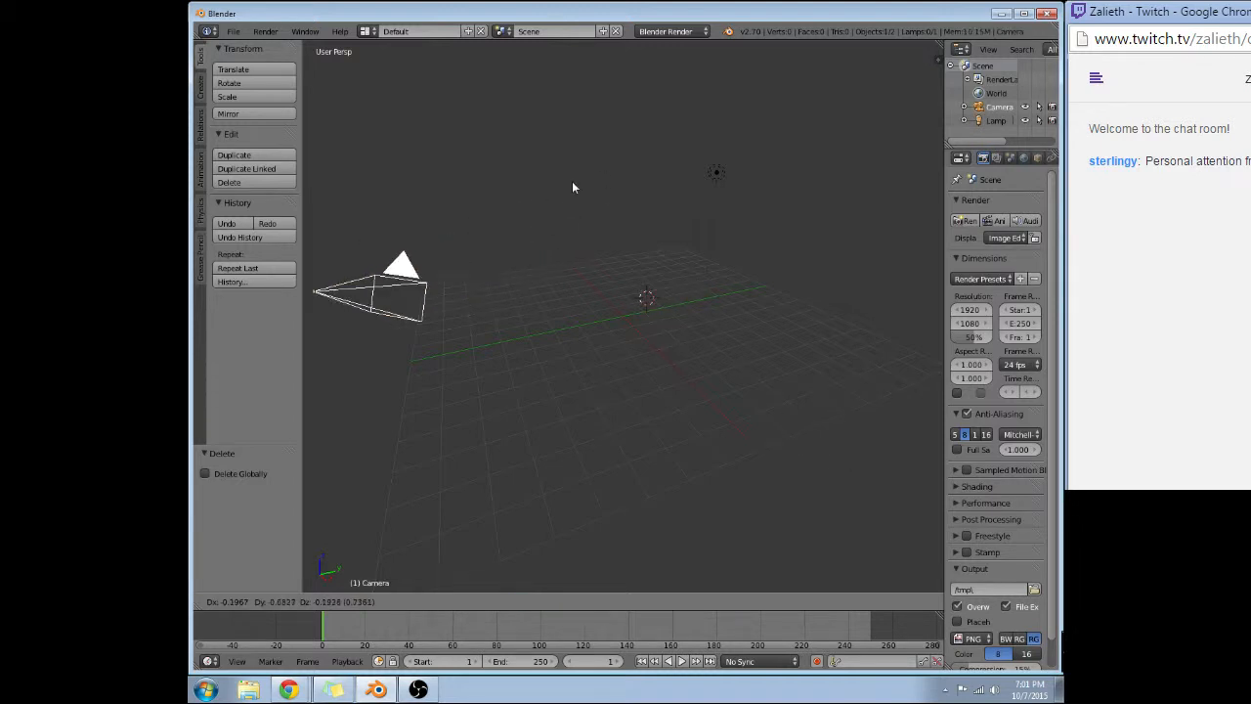
{"action": "key", "text": "y"}
{"action": "key", "text": "Escape"}
Place the 3D cursor close to the grid's origin.
{"action": "middle_click_drag", "start_coordinate": [651, 159], "coordinate": [567, 322]}
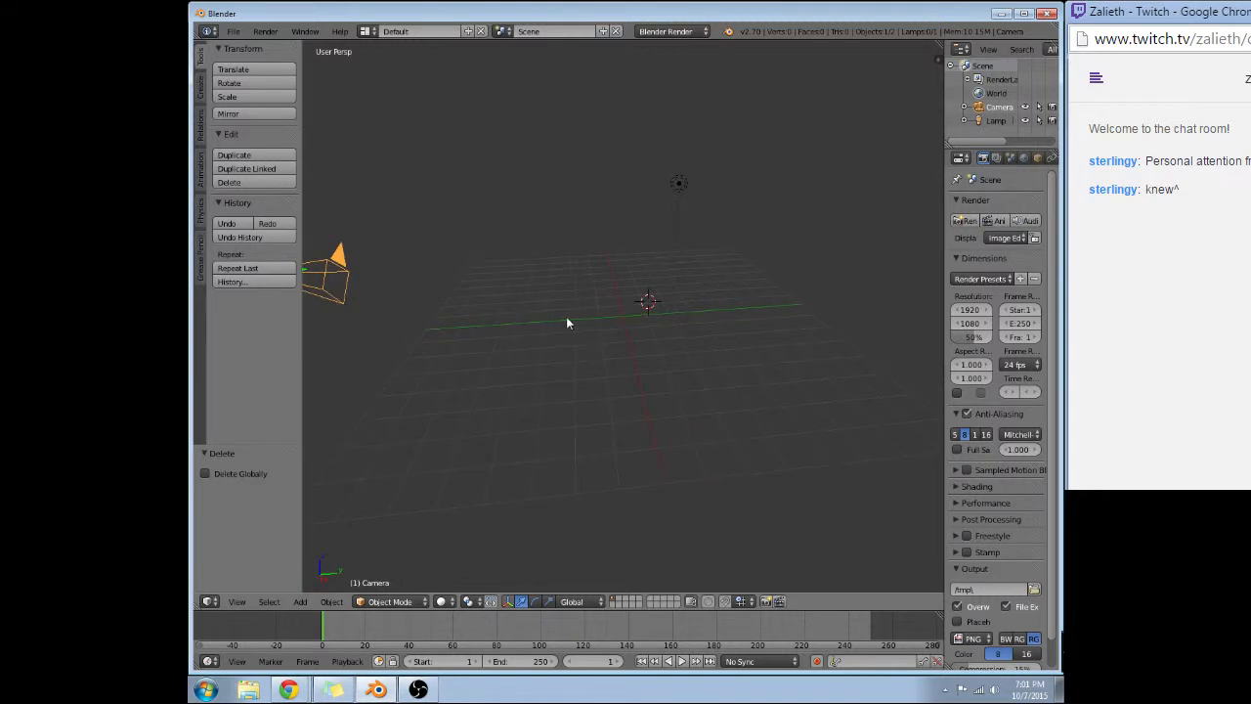
{"action": "left_click", "coordinate": [623, 317]}
{"action": "middle_click_drag", "start_coordinate": [616, 334], "coordinate": [616, 311]}
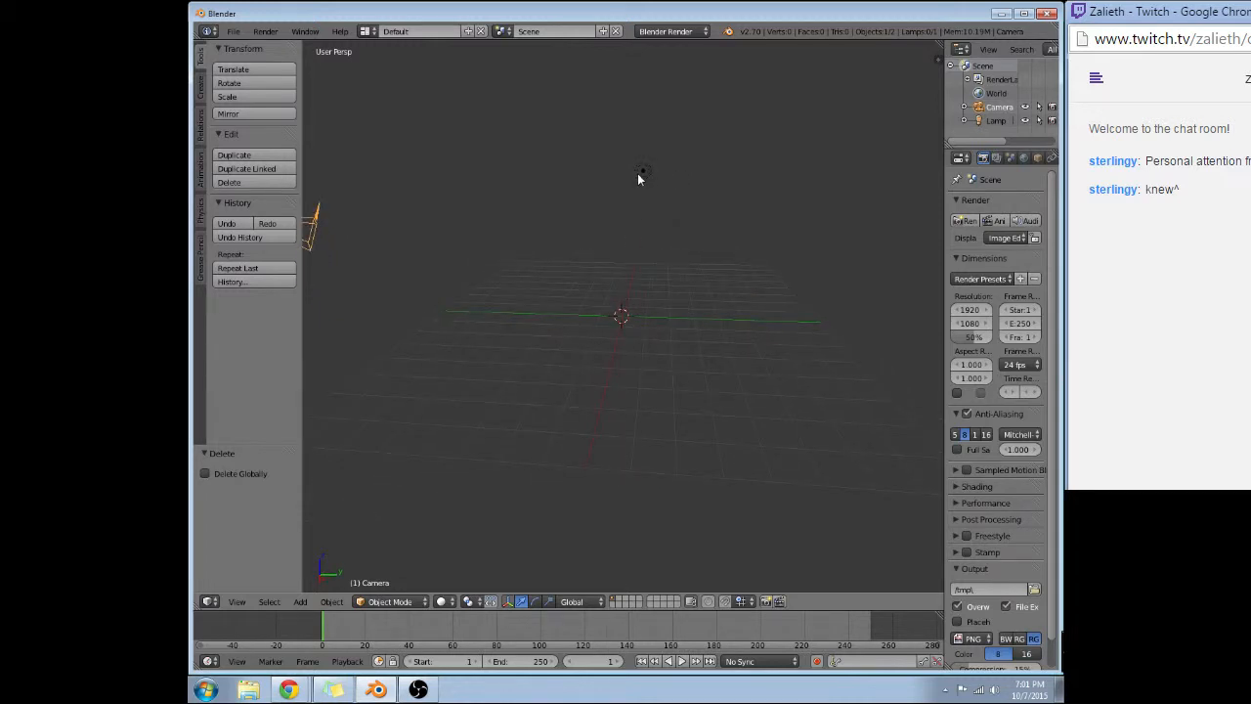
Delete the lamp and the camera from the scene.
{"action": "right_click", "coordinate": [644, 173]}
{"action": "key", "text": "x"}
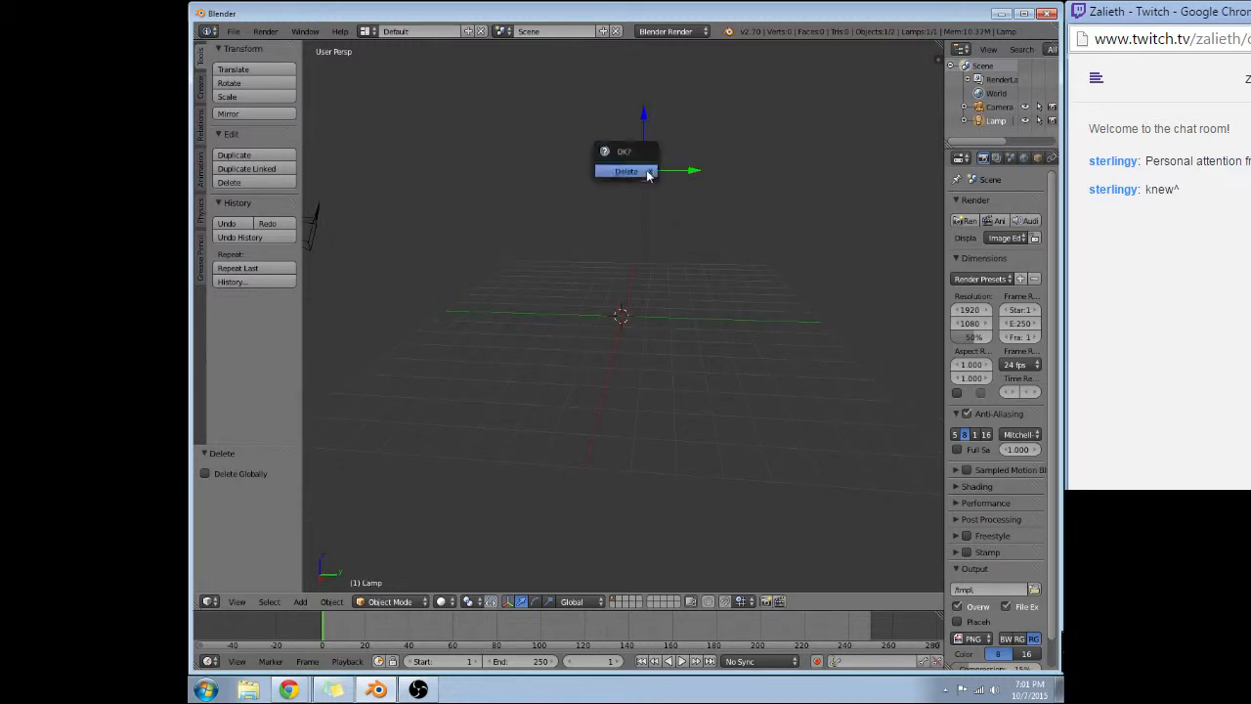
{"action": "left_click", "coordinate": [646, 173]}
{"action": "middle_click_drag", "start_coordinate": [574, 233], "coordinate": [483, 246]}
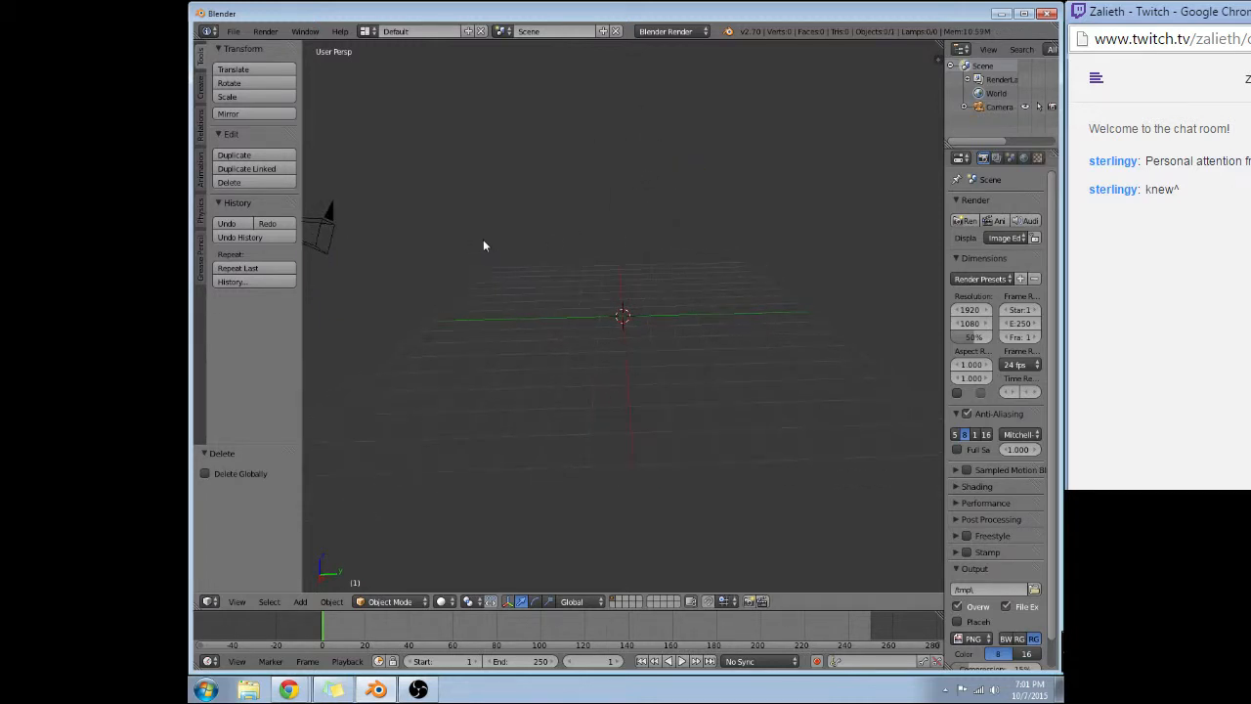
{"action": "right_click", "coordinate": [318, 226]}
{"action": "key", "text": "x"}
{"action": "left_click", "coordinate": [317, 226]}
{"action": "middle_click_drag", "start_coordinate": [461, 244], "coordinate": [654, 292]}
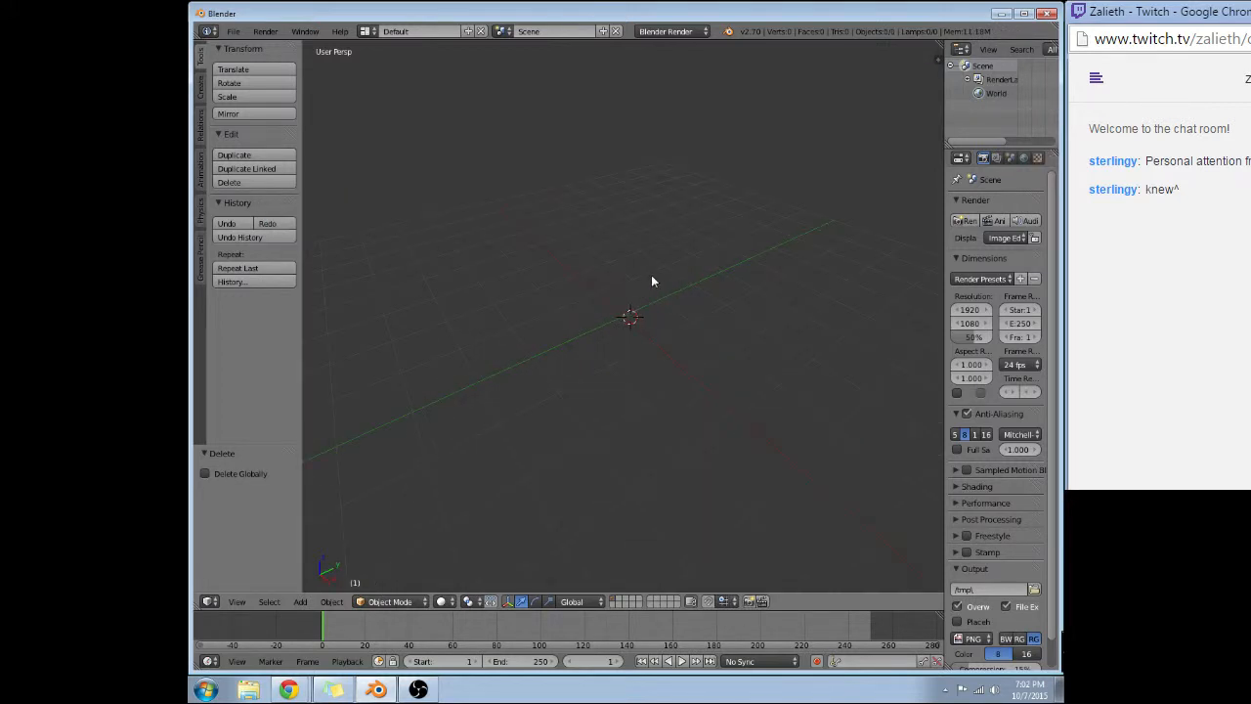
Add a cylinder mesh at the 3D cursor and enter Edit Mode on it.
{"action": "middle_click_drag", "start_coordinate": [667, 308], "coordinate": [647, 293]}
{"action": "left_click", "coordinate": [201, 87]}
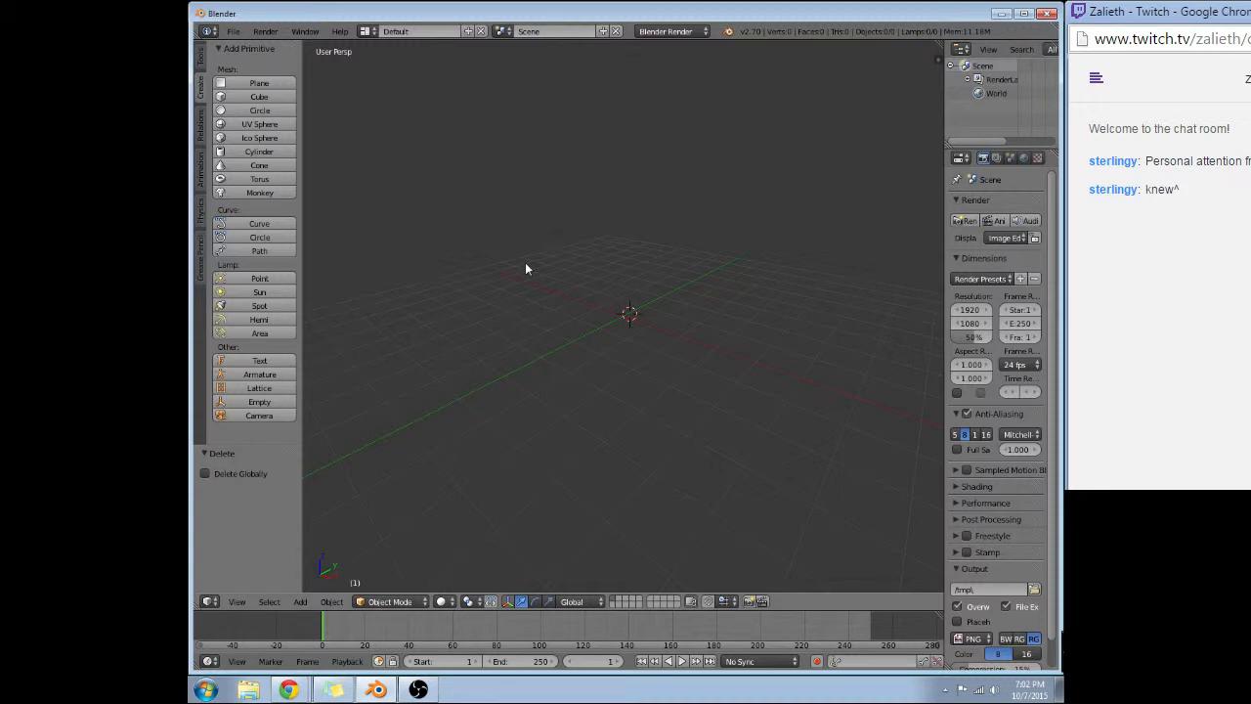
{"action": "middle_click_drag", "start_coordinate": [614, 271], "coordinate": [433, 274]}
{"action": "left_click", "coordinate": [256, 151]}
{"action": "middle_click_drag", "start_coordinate": [584, 276], "coordinate": [541, 264]}
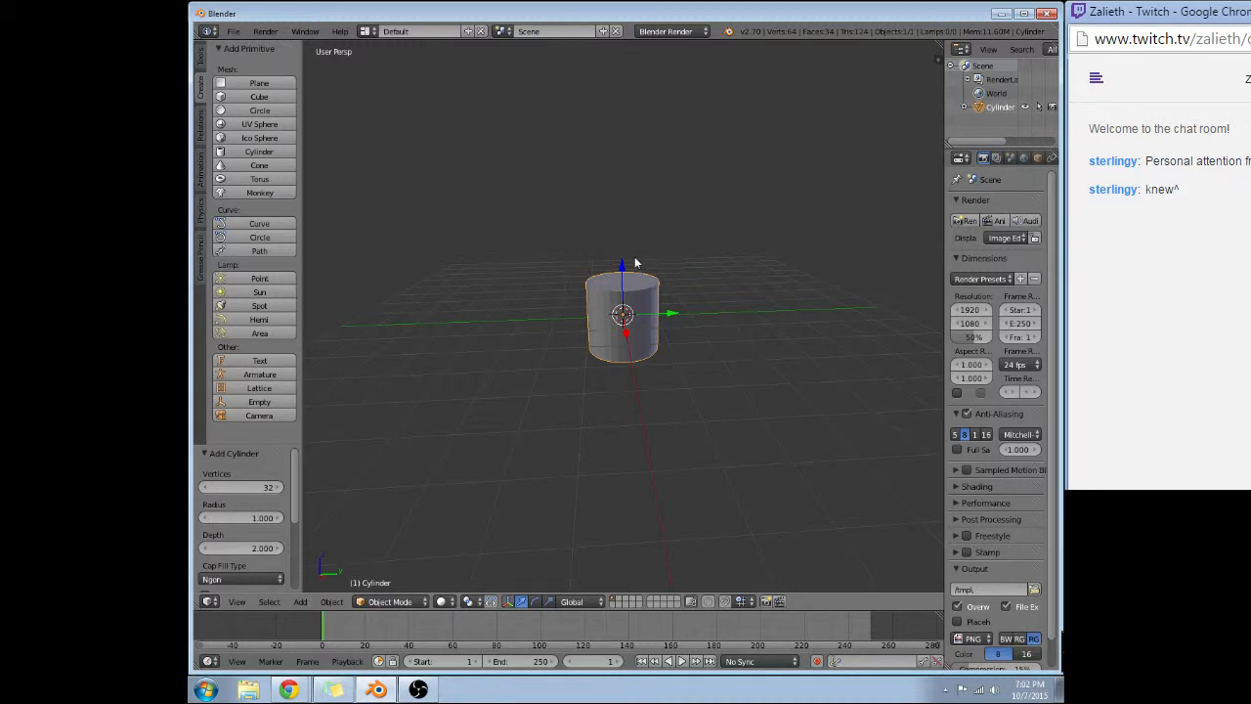
{"action": "key", "text": "Tab"}
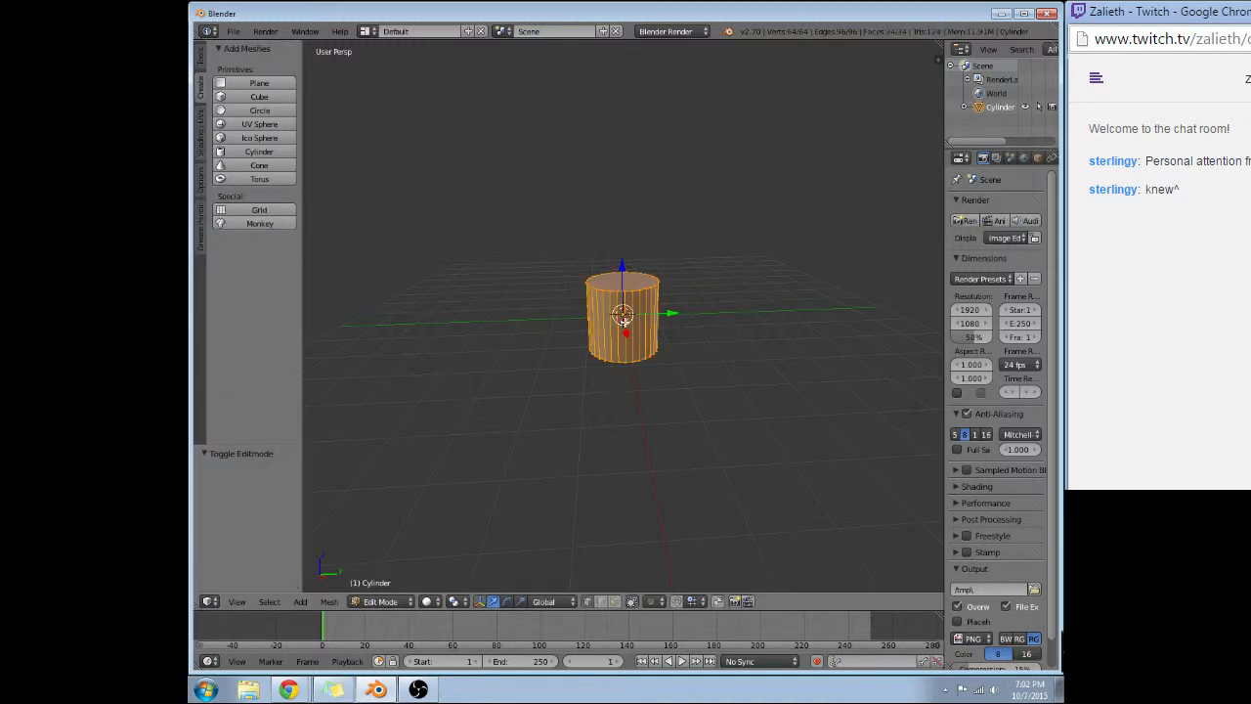
Try cutting four horizontal edge loops around the cylinder's side, and undo the cut.
{"action": "key", "text": "ctrl+r"}
{"action": "scroll", "coordinate": [622, 321], "scroll_direction": "up", "scroll_amount": 1}
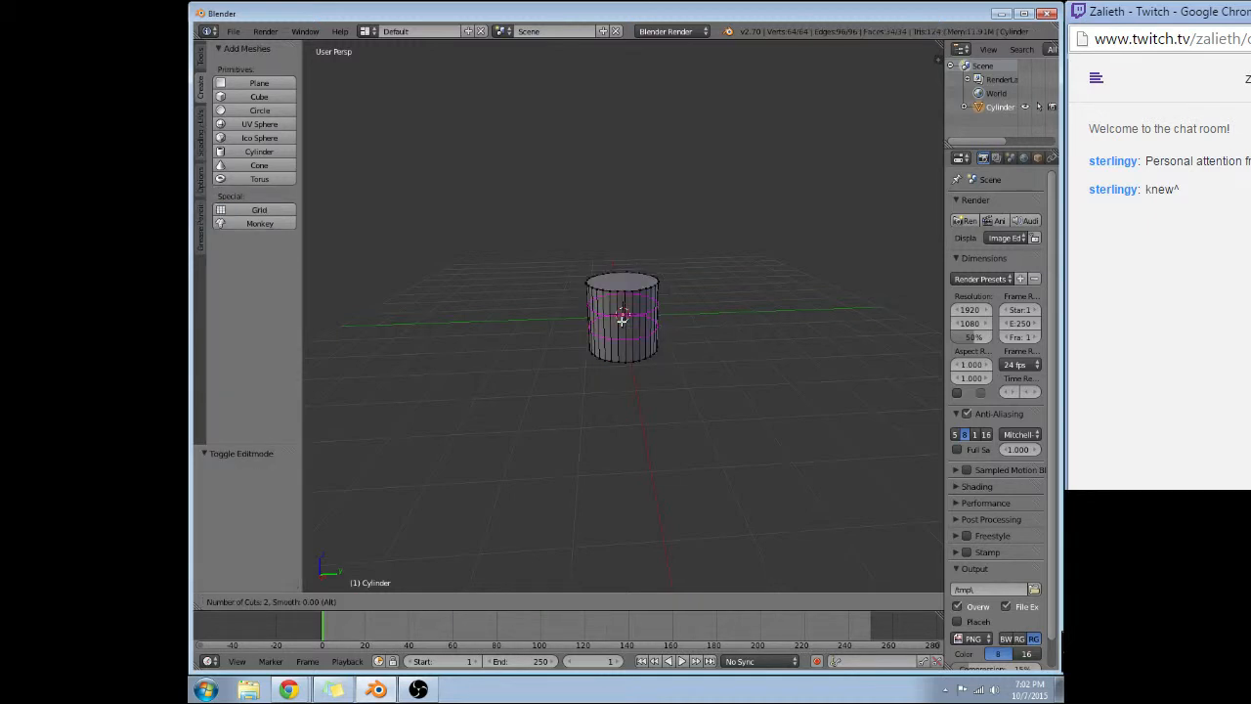
{"action": "left_click", "coordinate": [622, 321]}
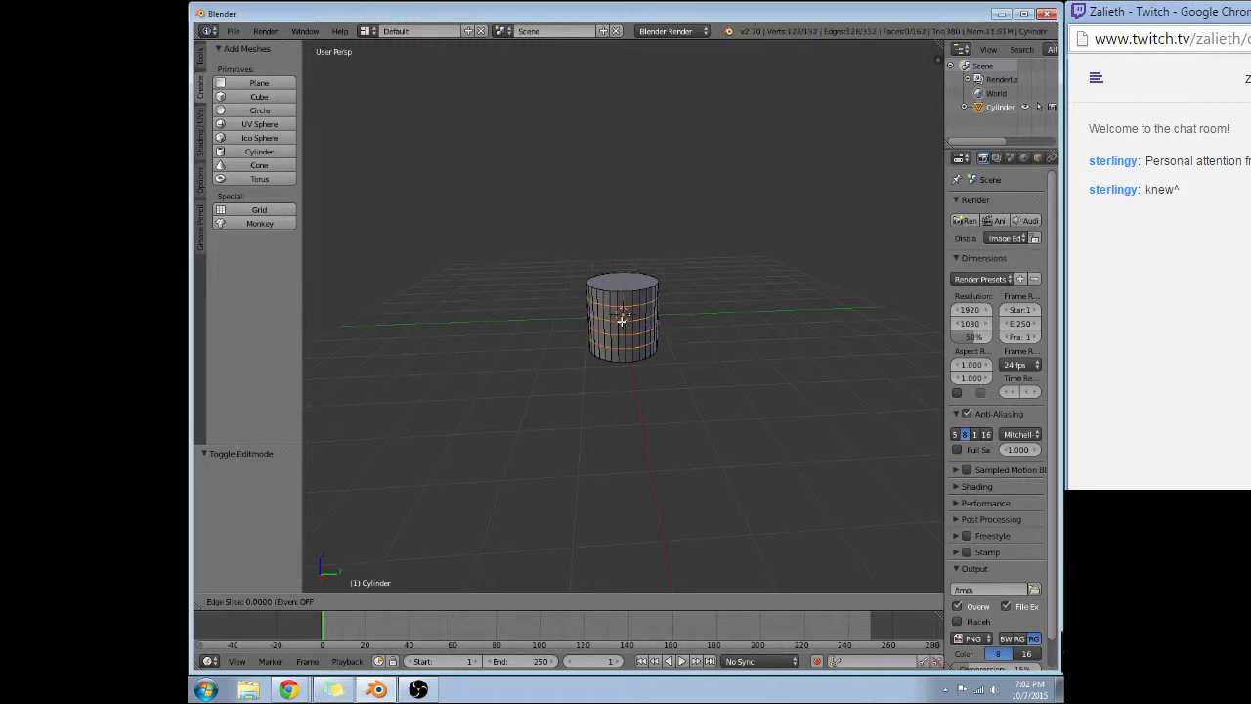
{"action": "left_click", "coordinate": [622, 319]}
{"action": "key", "text": "ctrl+z"}
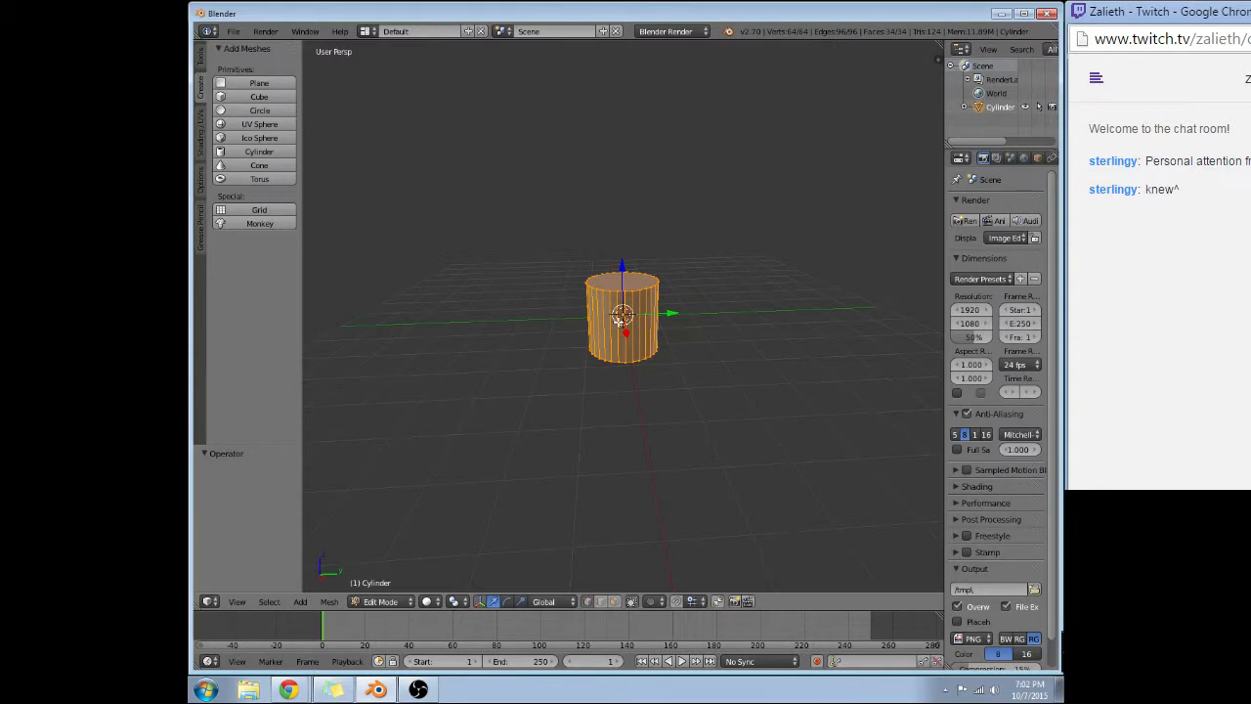
Deselect the whole mesh and cut five horizontal edge loops around the cylinder's side.
{"action": "key", "text": "a"}
{"action": "key", "text": "ctrl+r"}
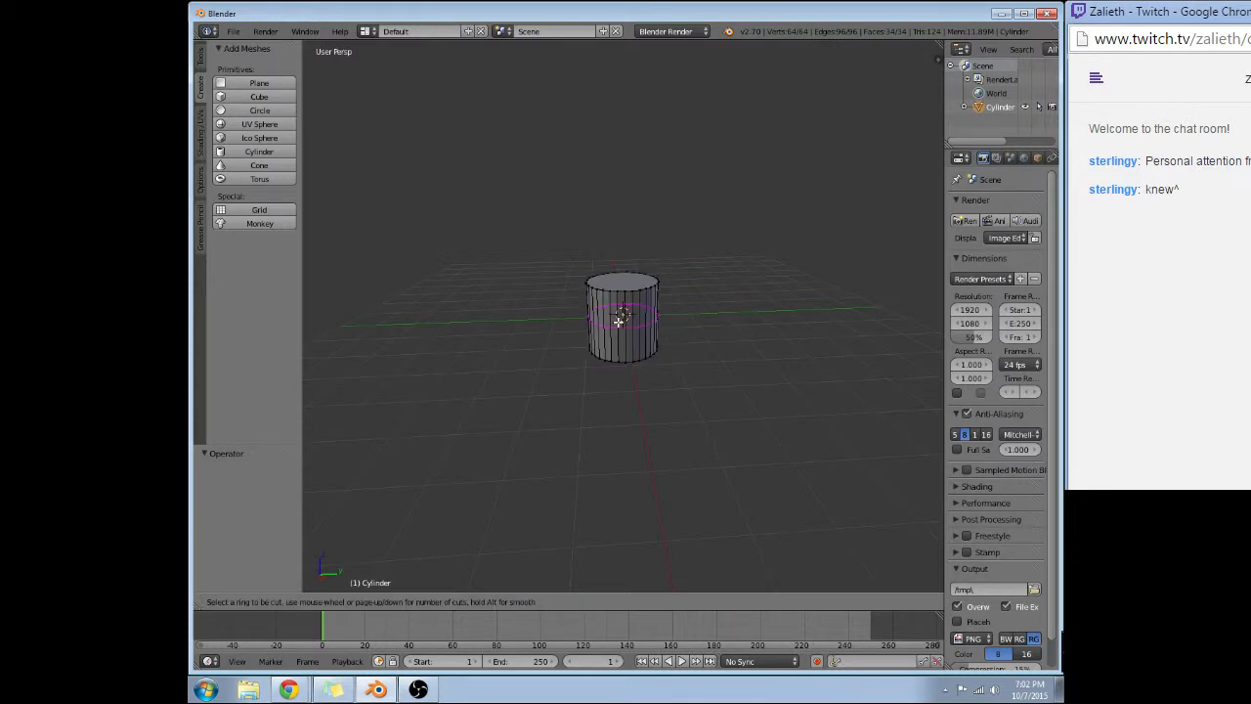
{"action": "scroll", "coordinate": [619, 321], "scroll_direction": "up", "scroll_amount": 3}
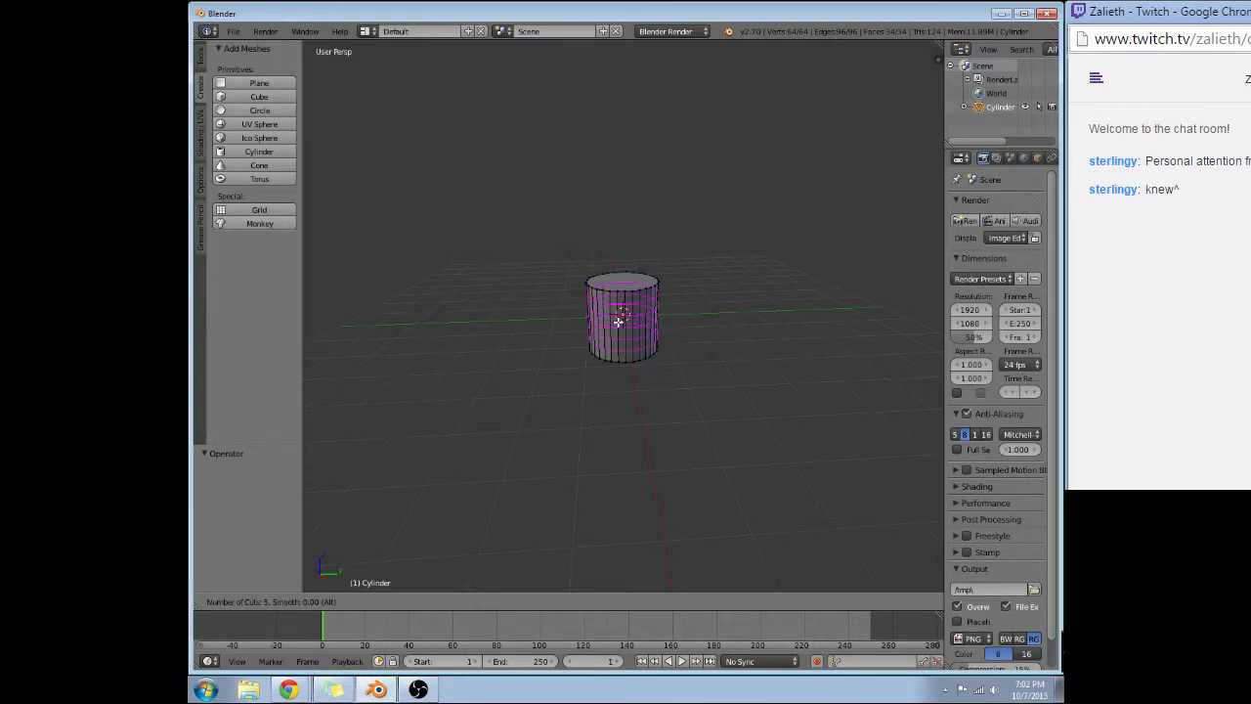
{"action": "left_click", "coordinate": [619, 320]}
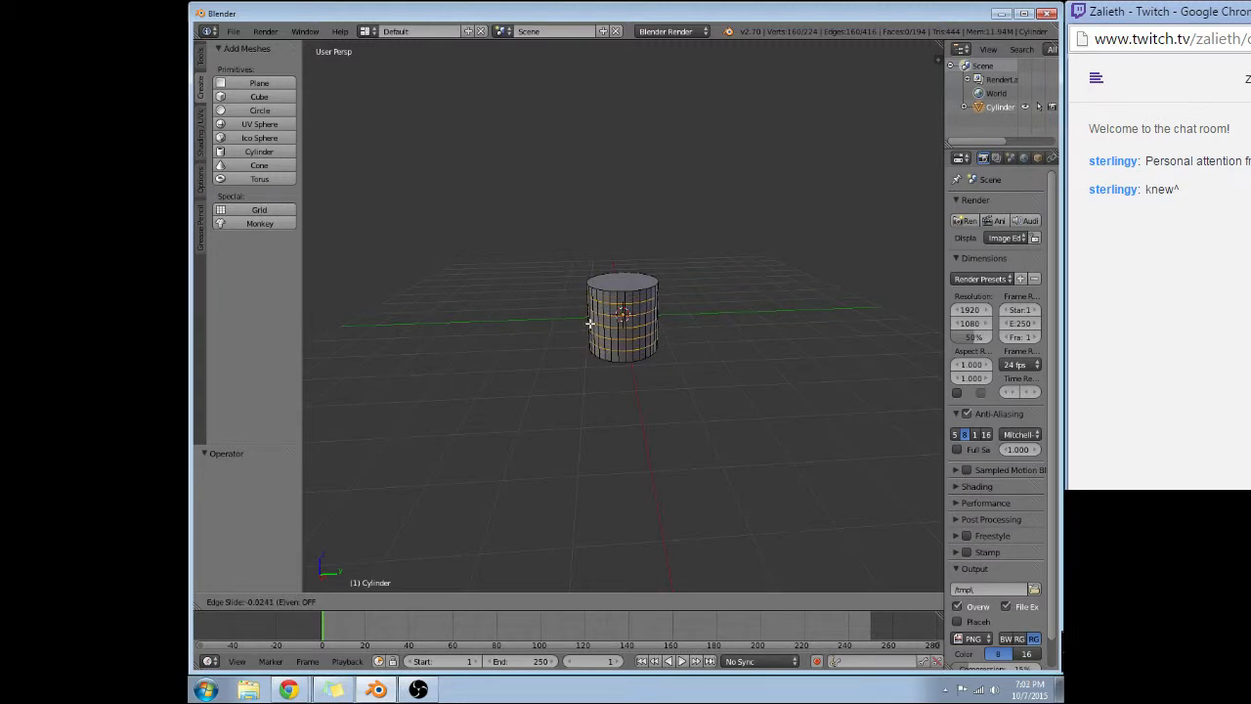
{"action": "left_click", "coordinate": [590, 322]}
Switch to face selection mode and select the cylinder's top cap face.
{"action": "scroll", "coordinate": [497, 311], "scroll_direction": "up", "scroll_amount": 3}
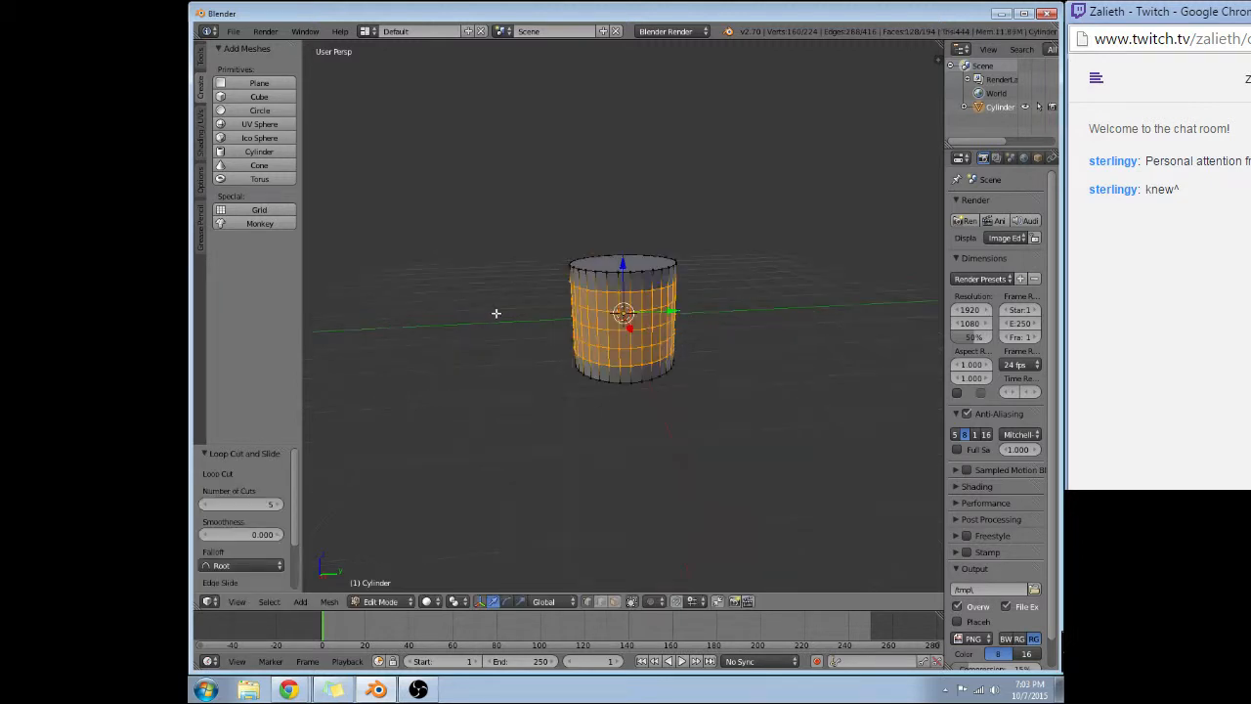
{"action": "right_click", "coordinate": [572, 301]}
{"action": "right_click", "coordinate": [586, 287]}
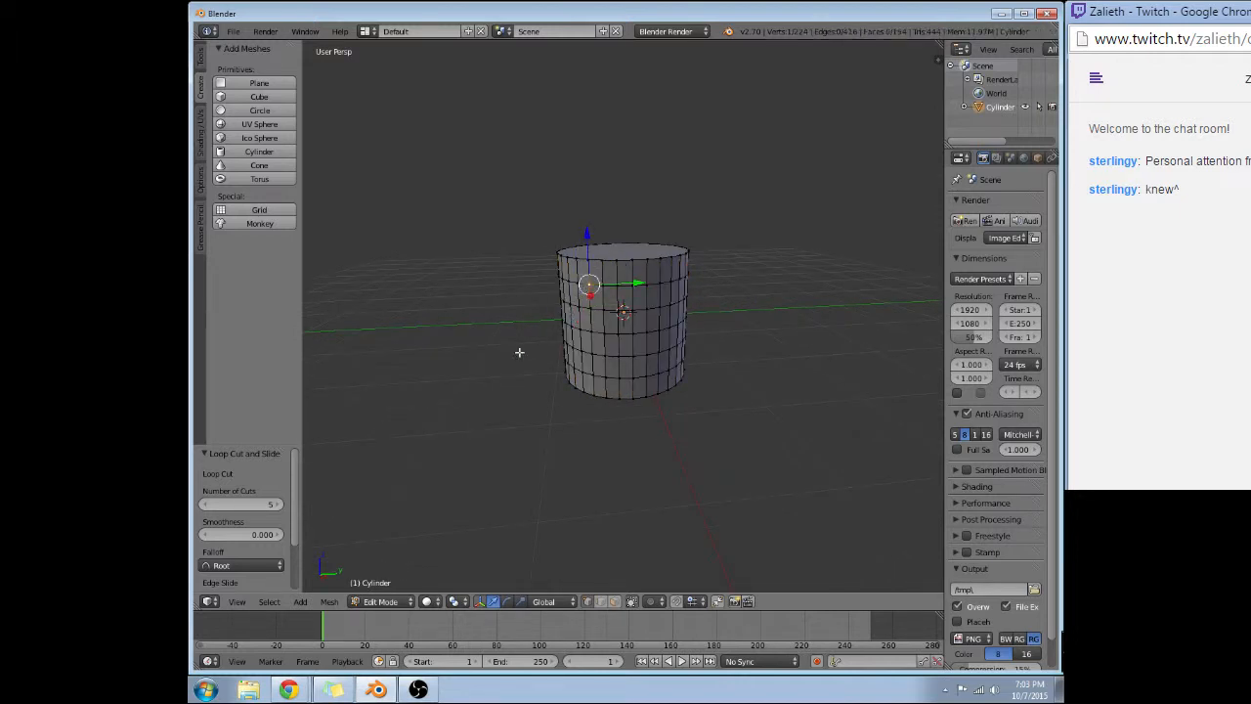
{"action": "left_click", "coordinate": [614, 602]}
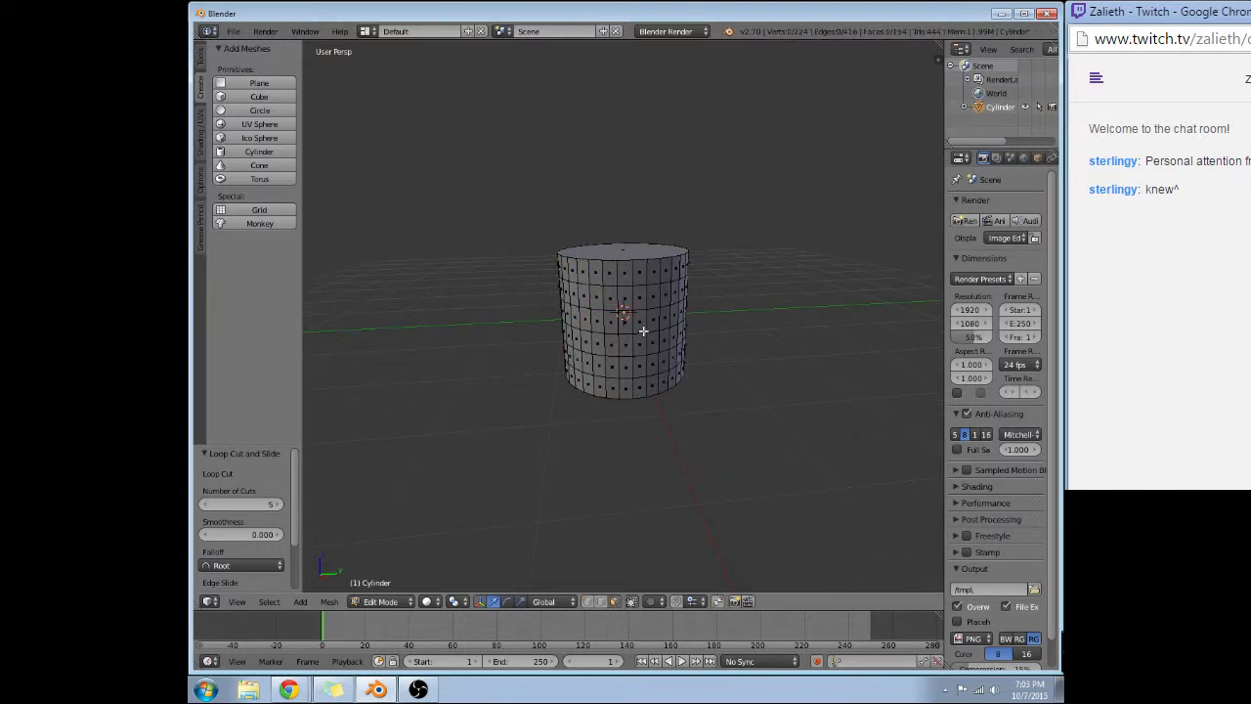
{"action": "right_click", "coordinate": [582, 267]}
{"action": "right_click", "coordinate": [616, 253]}
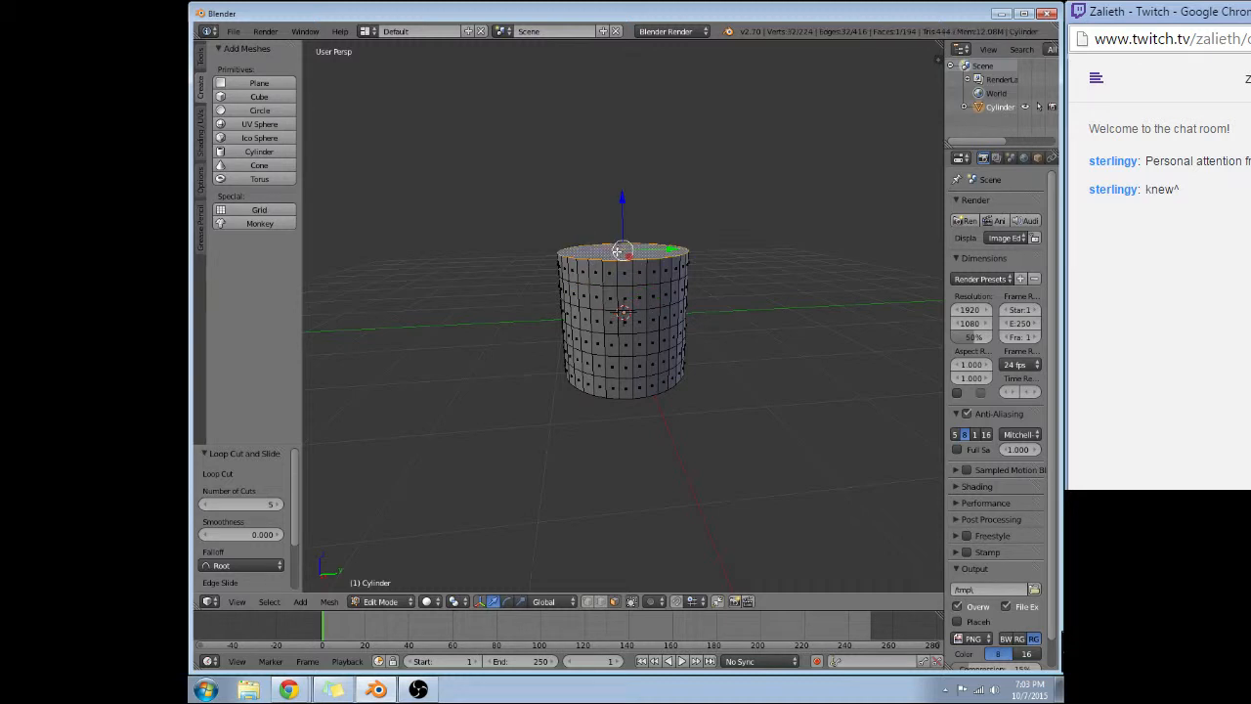
Try scaling the cylinder's top face uniformly by 0.95, and undo the resize.
{"action": "key", "text": "s"}
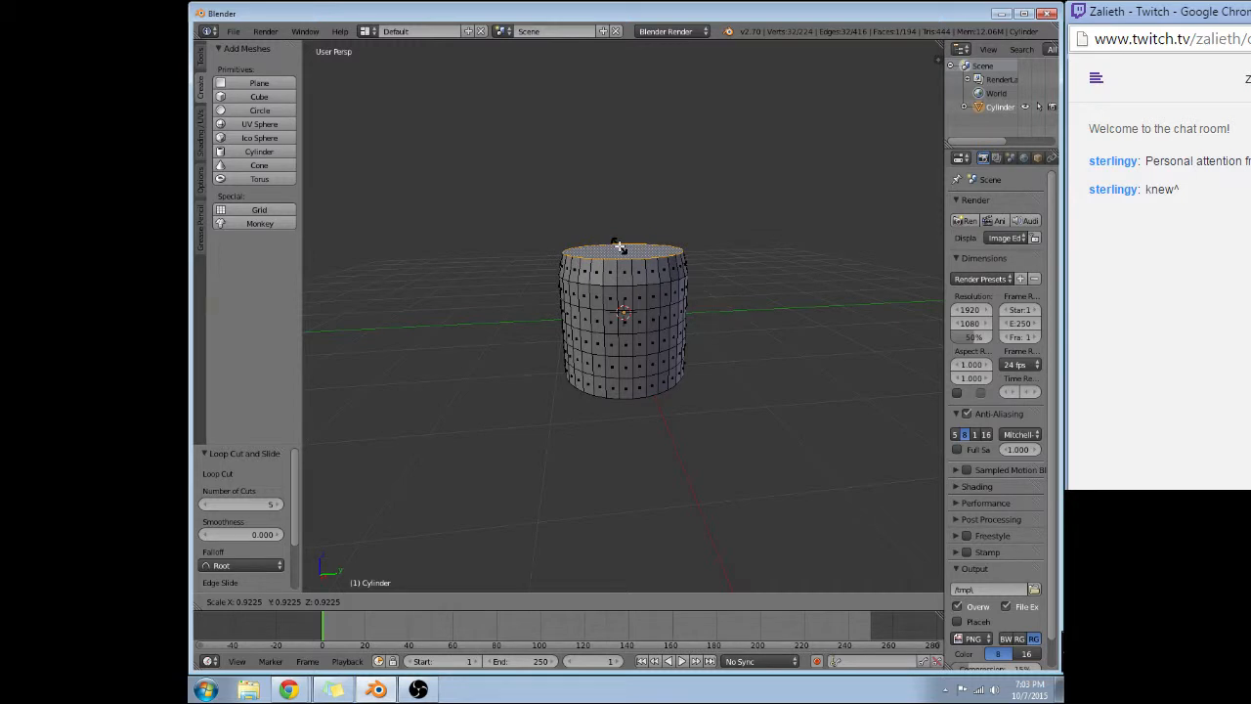
{"action": "right_click", "coordinate": [623, 238]}
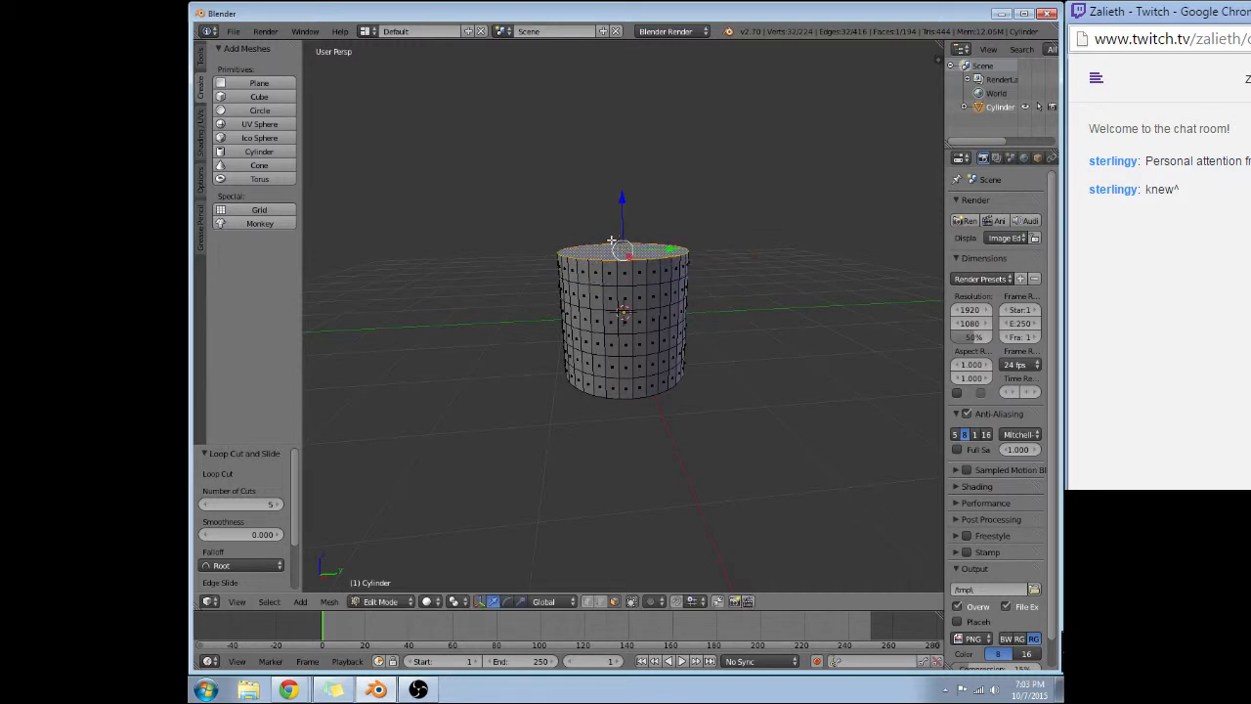
{"action": "key", "text": "s"}
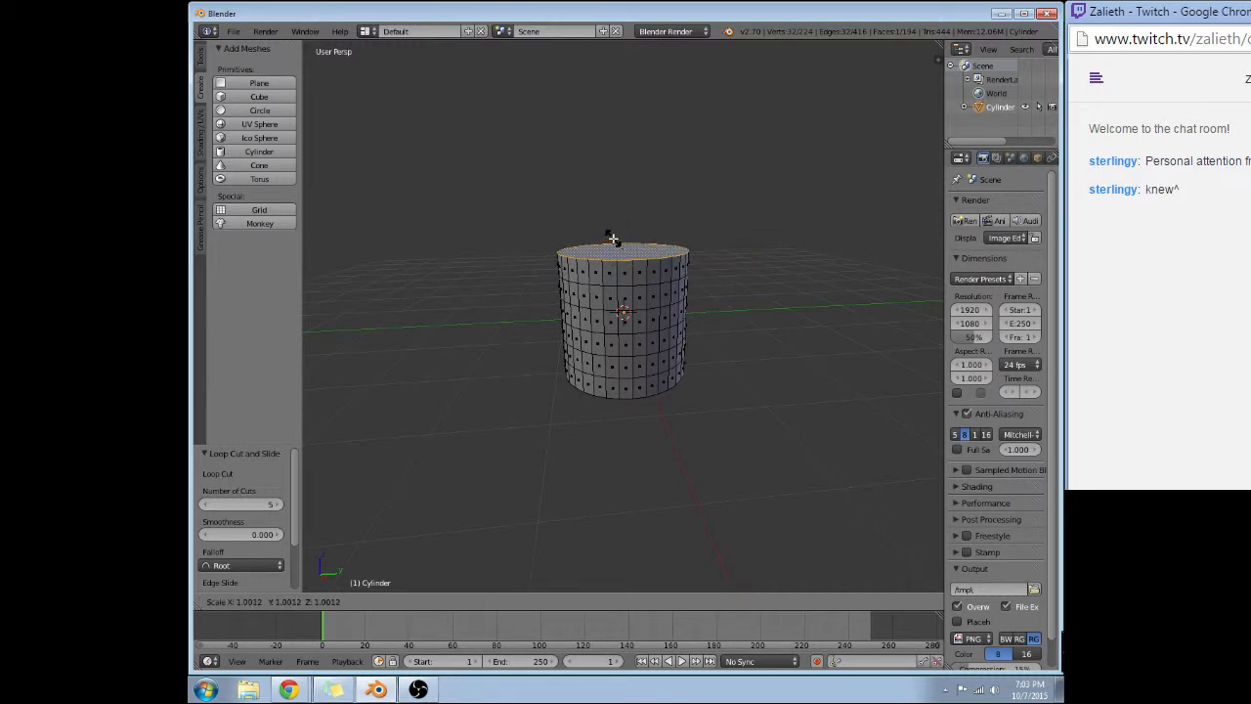
{"action": "type", "text": ".95"}
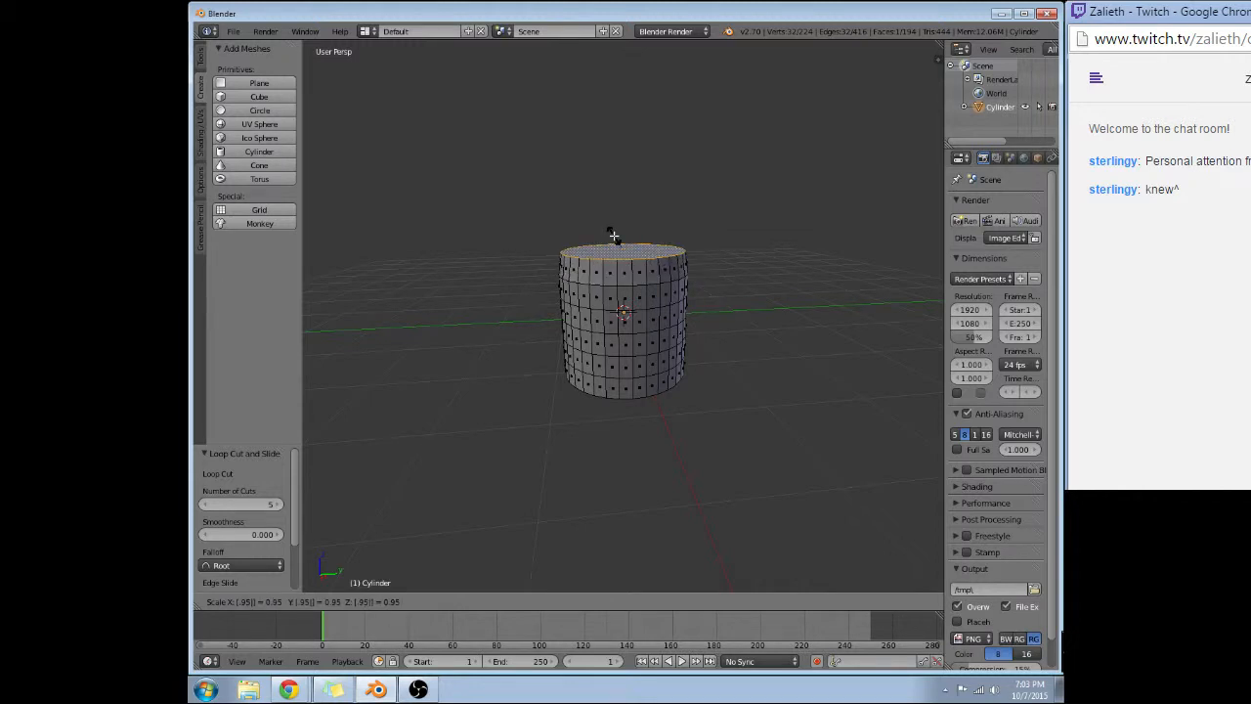
{"action": "key", "text": "Return"}
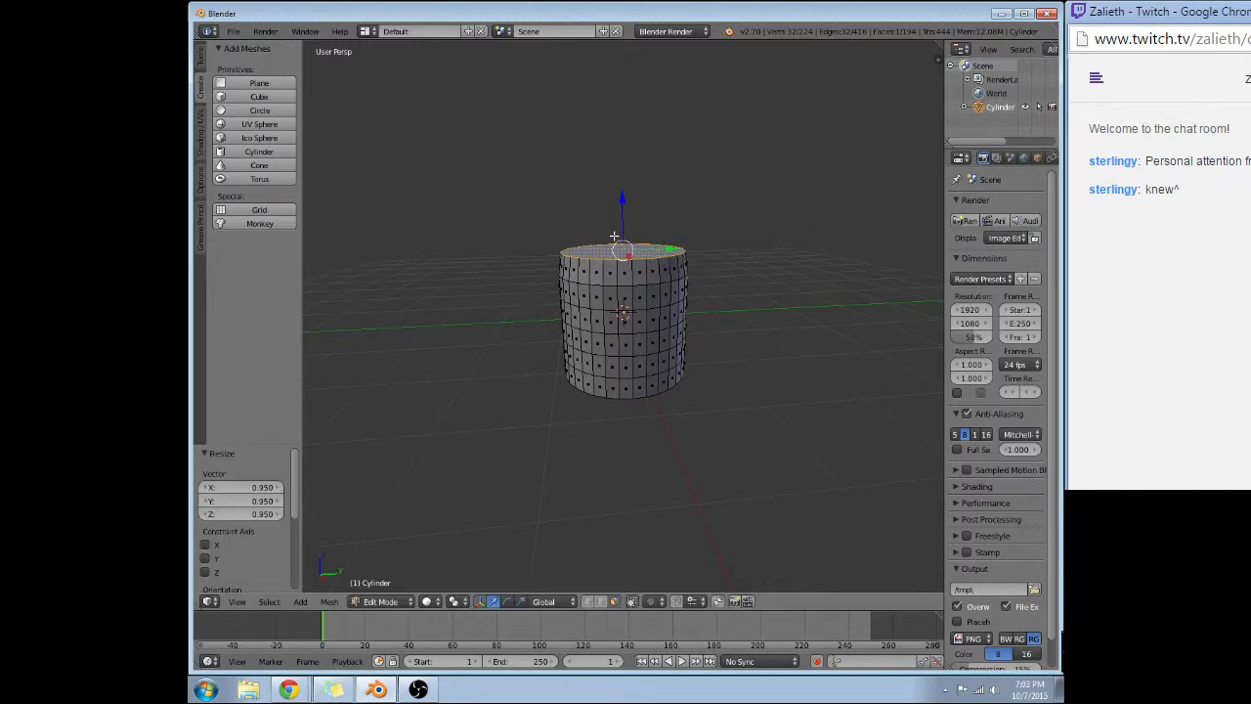
{"action": "key", "text": "ctrl+z"}
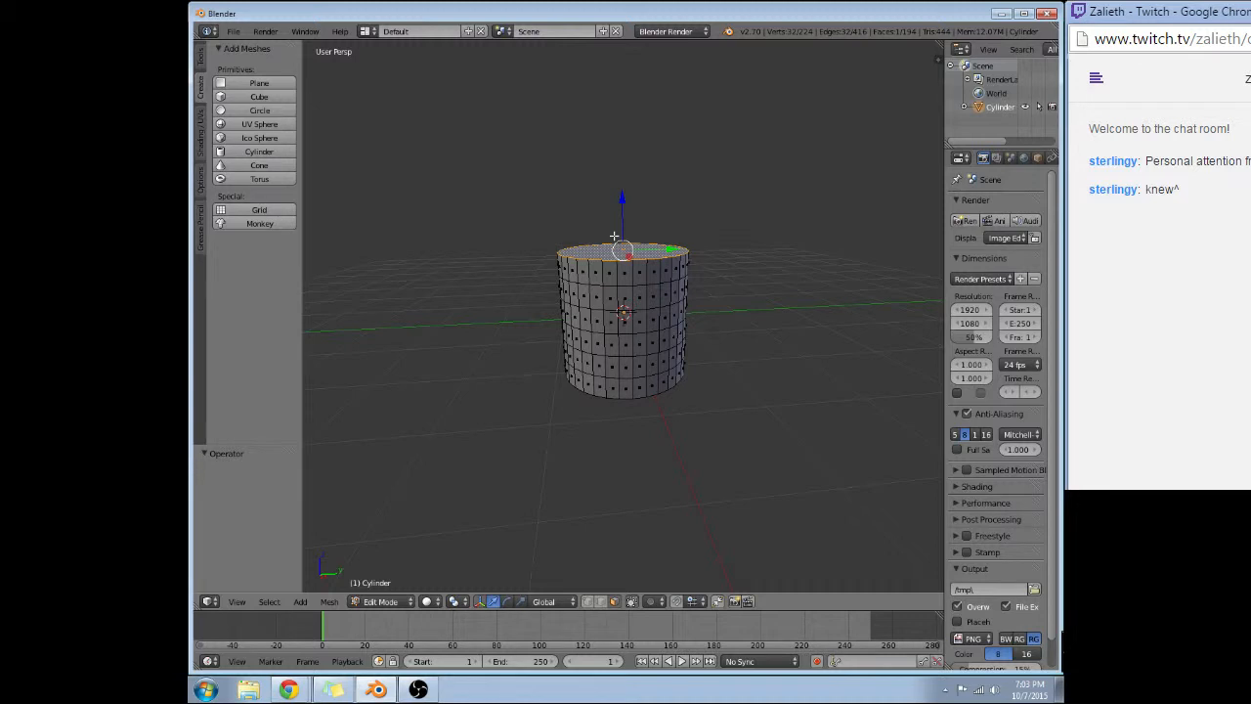
Scale the cylinder's top face by 0.95 along the global Z axis only.
{"action": "key", "text": "s"}
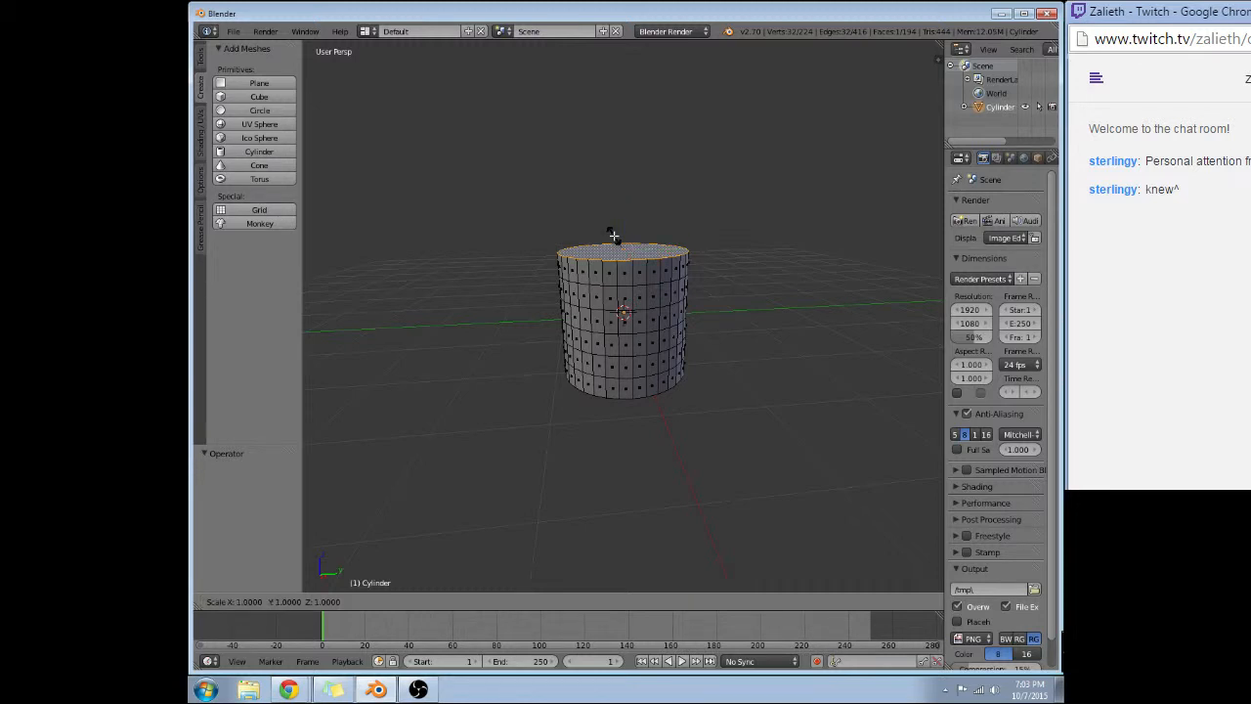
{"action": "key", "text": "z"}
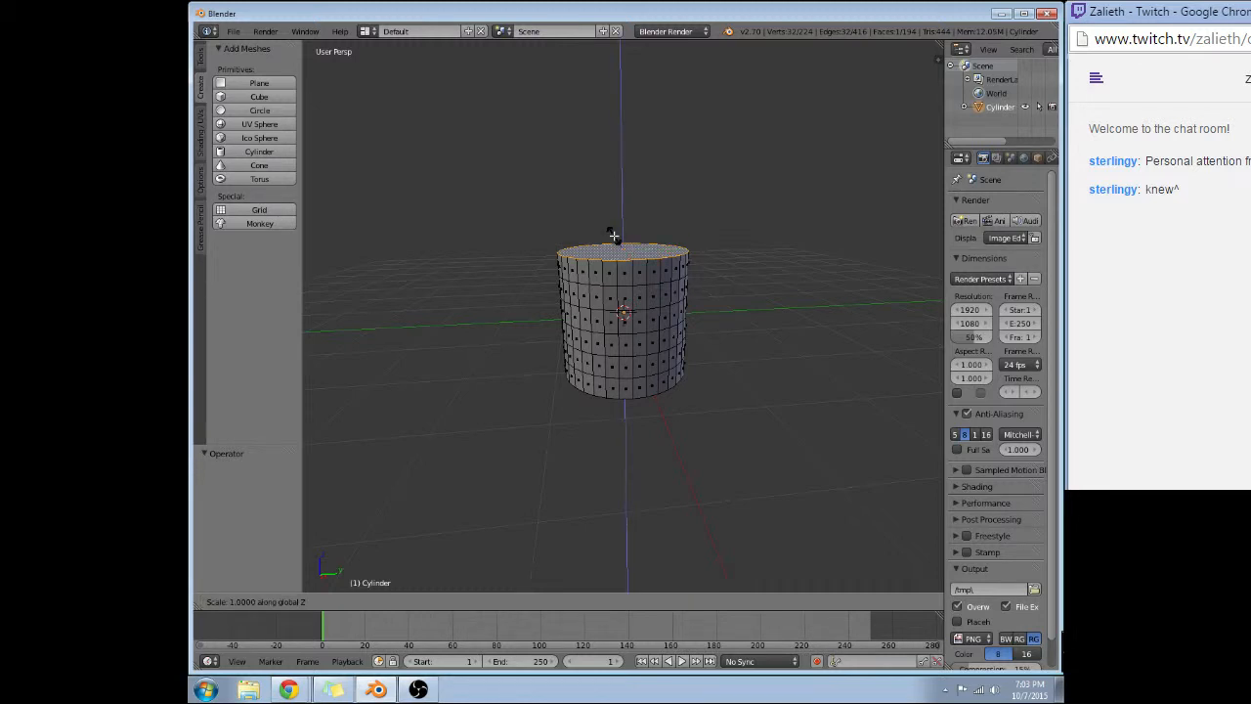
{"action": "type", "text": ".95"}
{"action": "key", "text": "Return"}
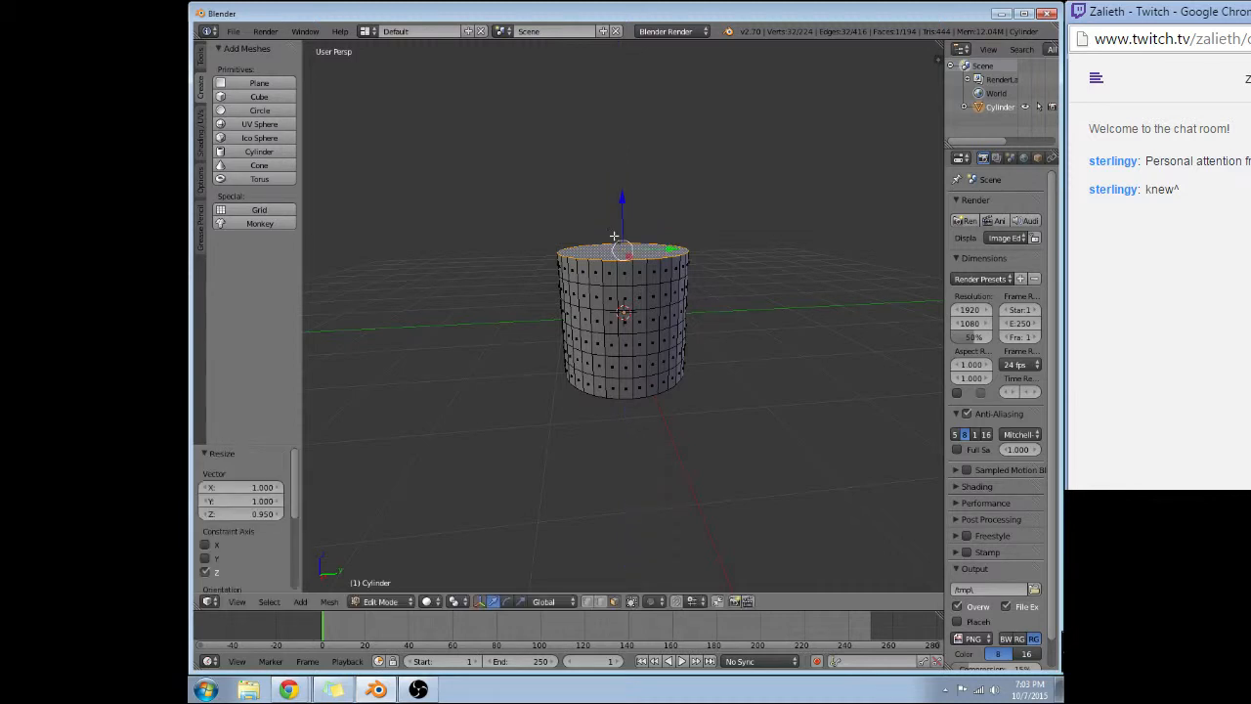
Scale the cylinder's top face uniformly by 0.95 and delete that face to open the top.
{"action": "key", "text": "s"}
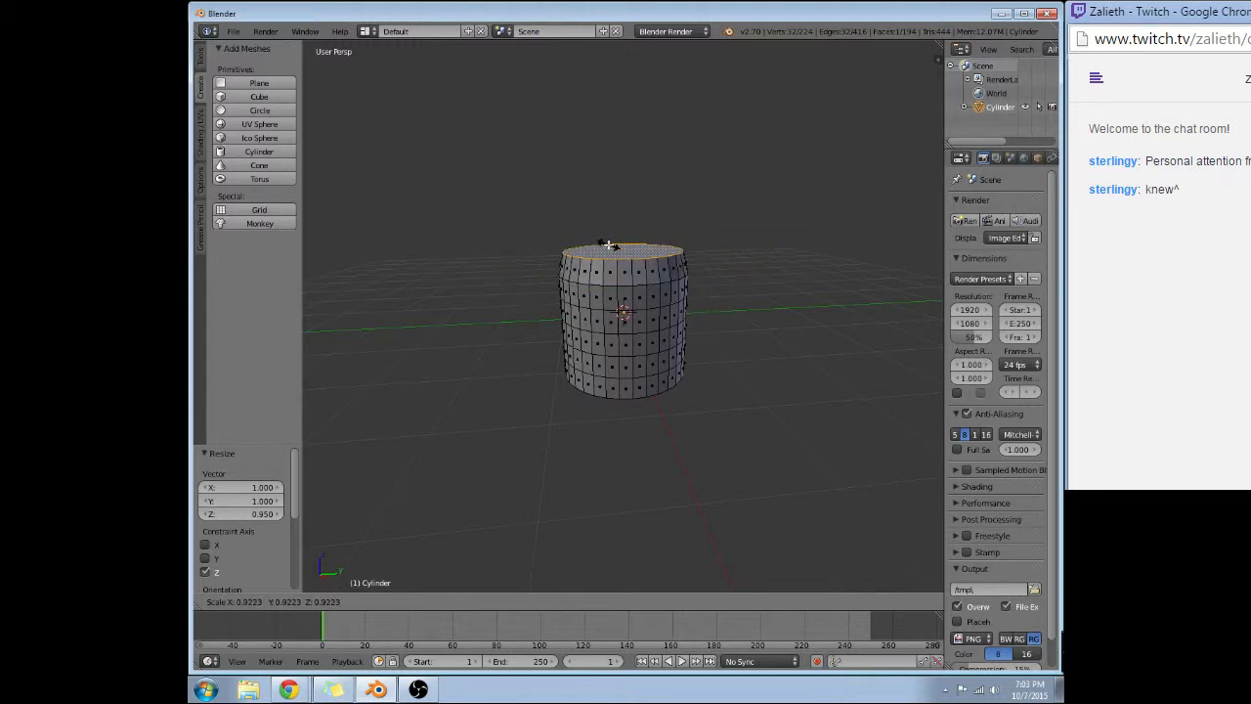
{"action": "type", "text": ".95"}
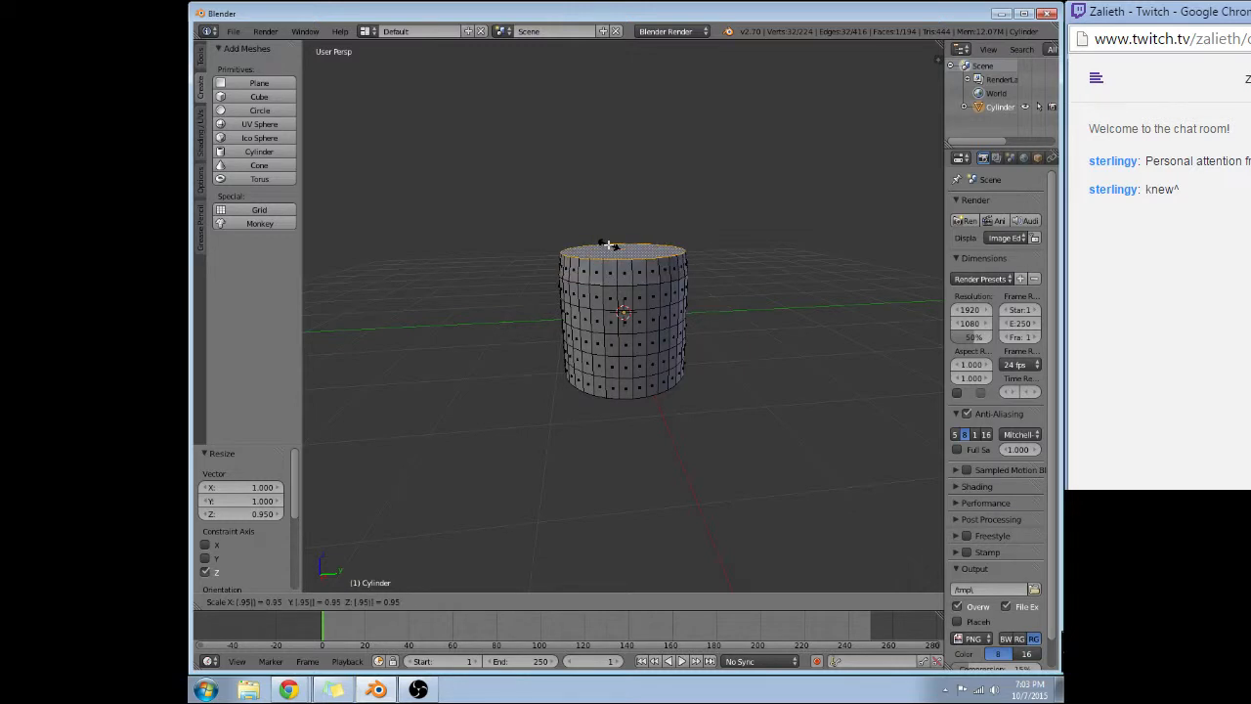
{"action": "key", "text": "Return"}
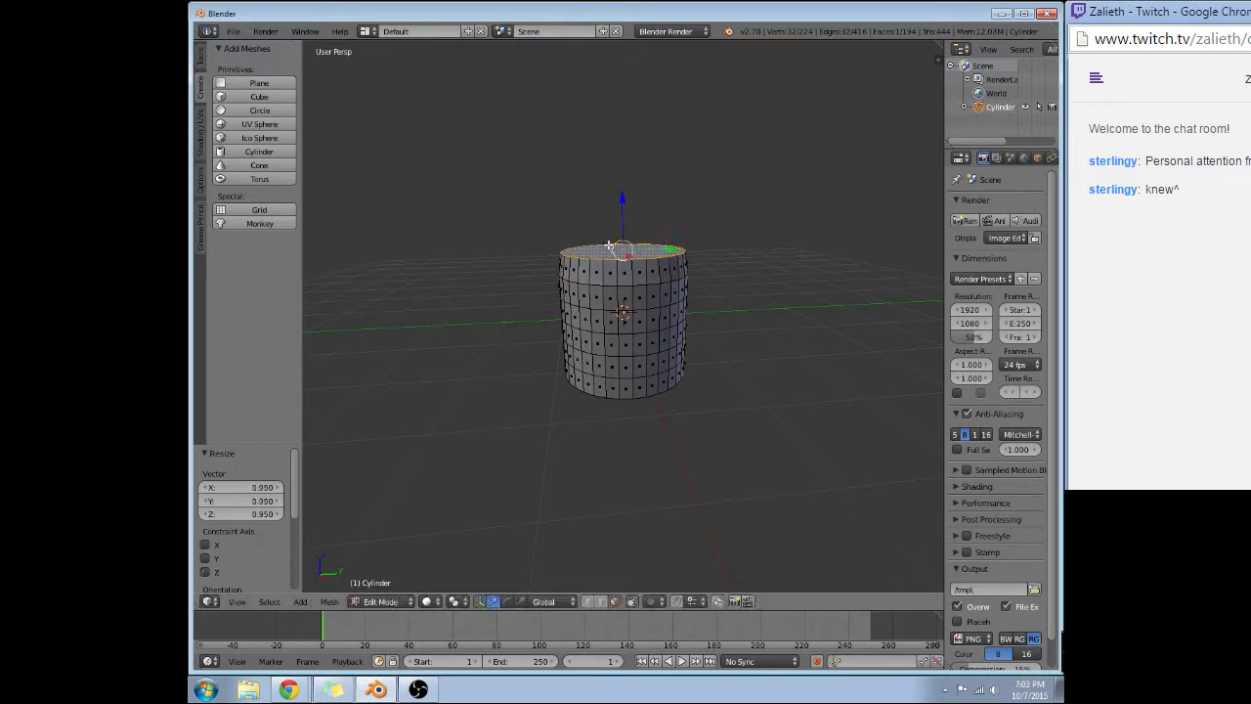
{"action": "middle_click_drag", "start_coordinate": [523, 249], "coordinate": [590, 208]}
{"action": "scroll", "coordinate": [597, 222], "scroll_direction": "up", "scroll_amount": 2}
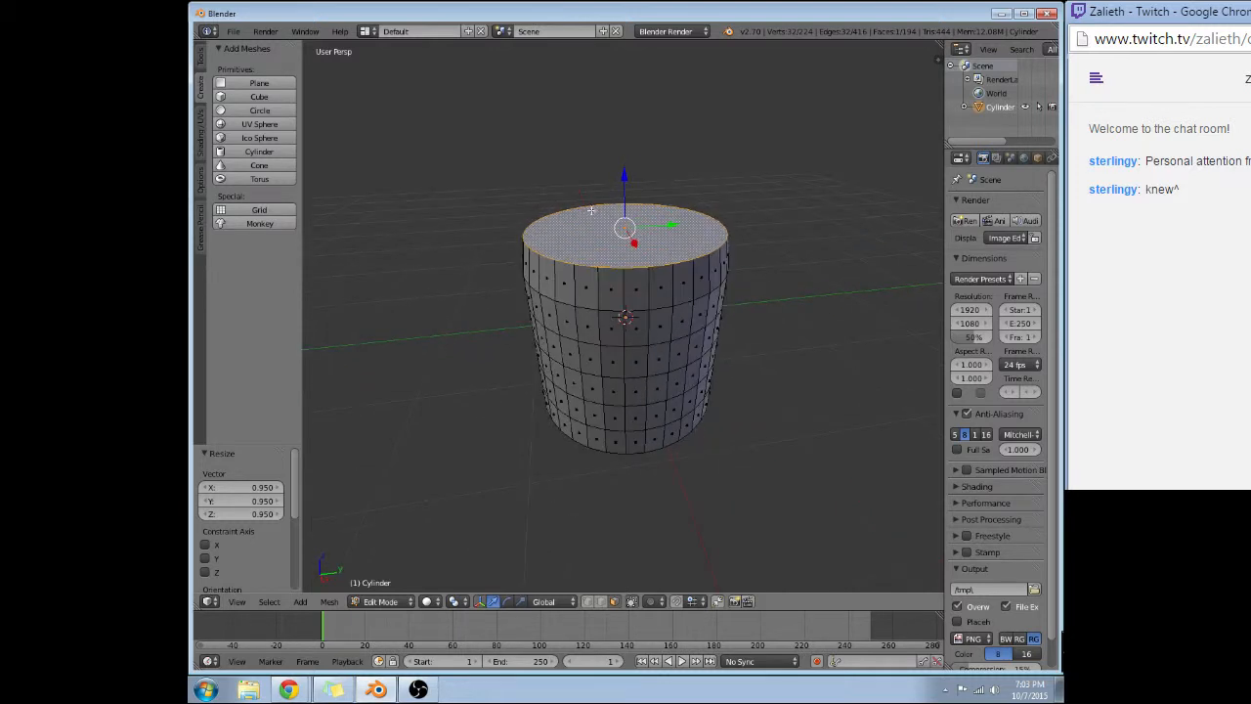
{"action": "key", "text": "x"}
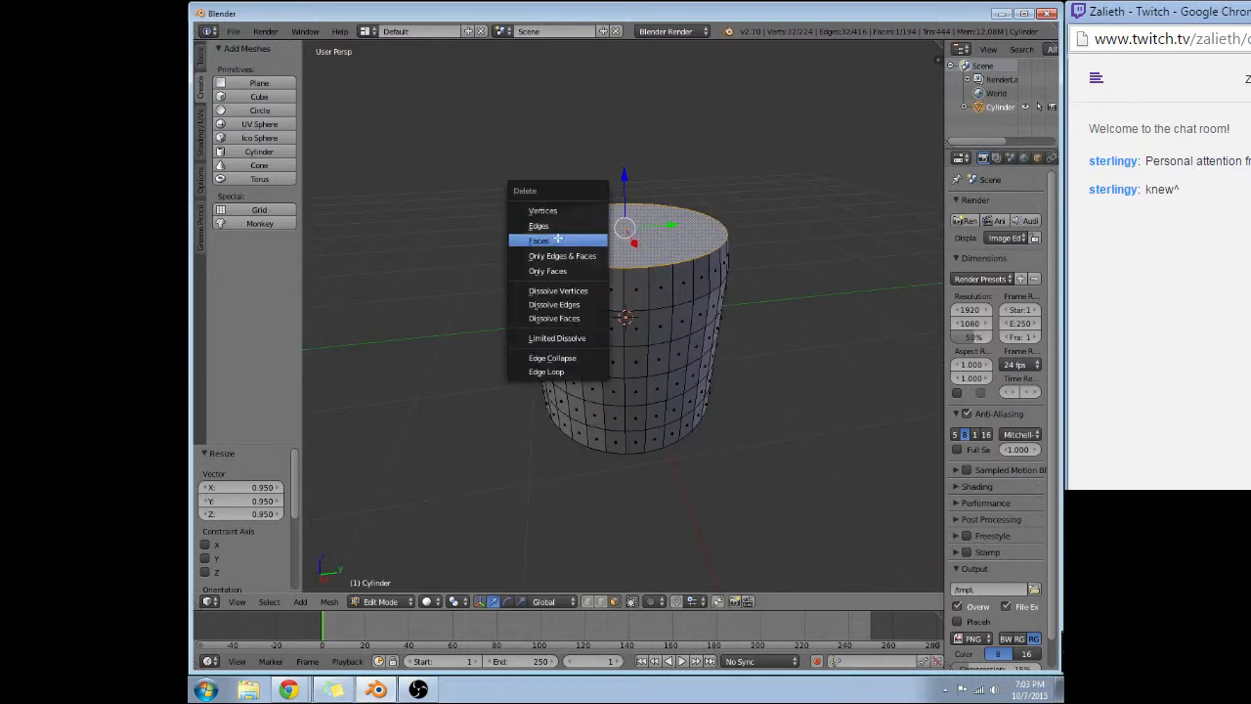
{"action": "left_click", "coordinate": [558, 238]}
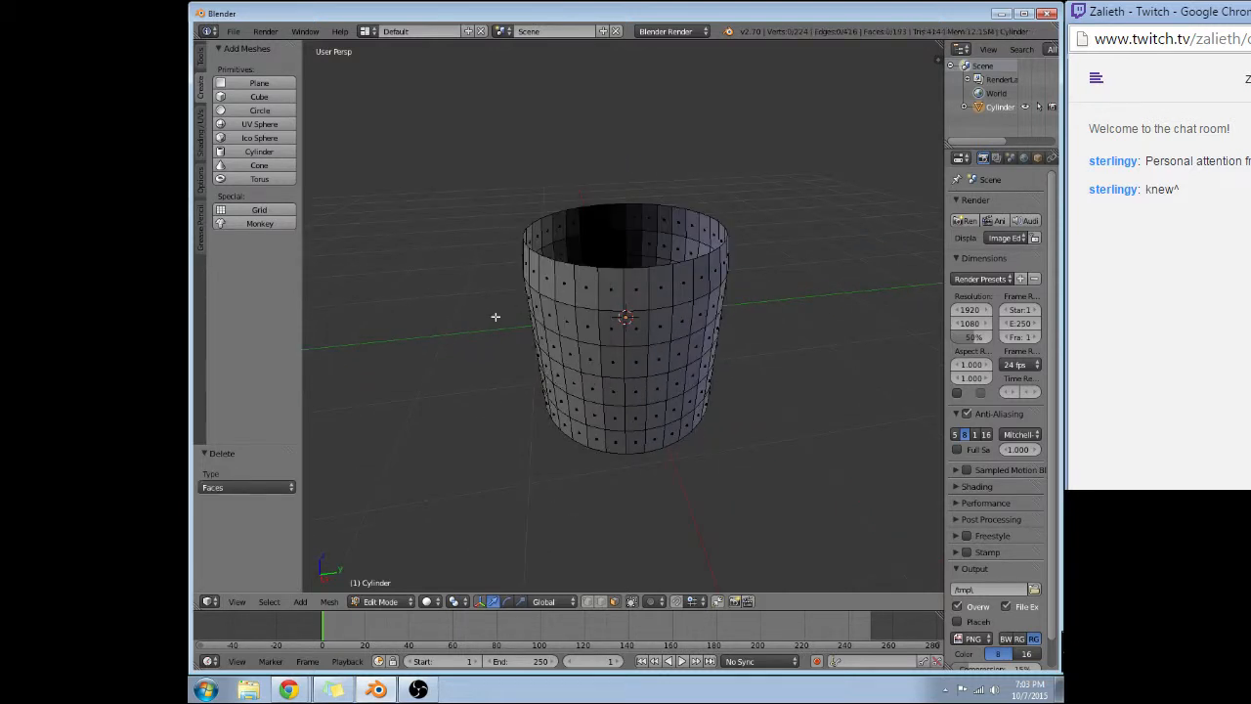
Scale the cylinder's bottom cap face uniformly by 0.95 and delete that face.
{"action": "middle_click_drag", "start_coordinate": [494, 316], "coordinate": [470, 140]}
{"action": "right_click", "coordinate": [586, 336]}
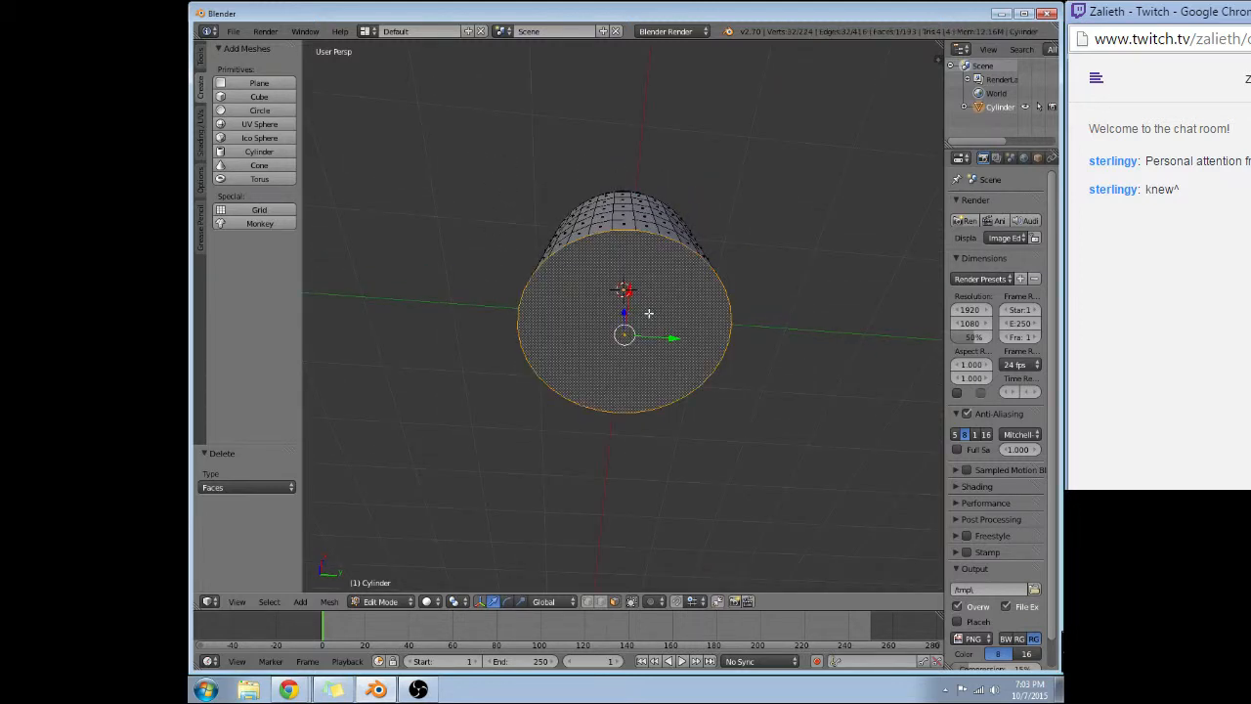
{"action": "type", "text": "s.95"}
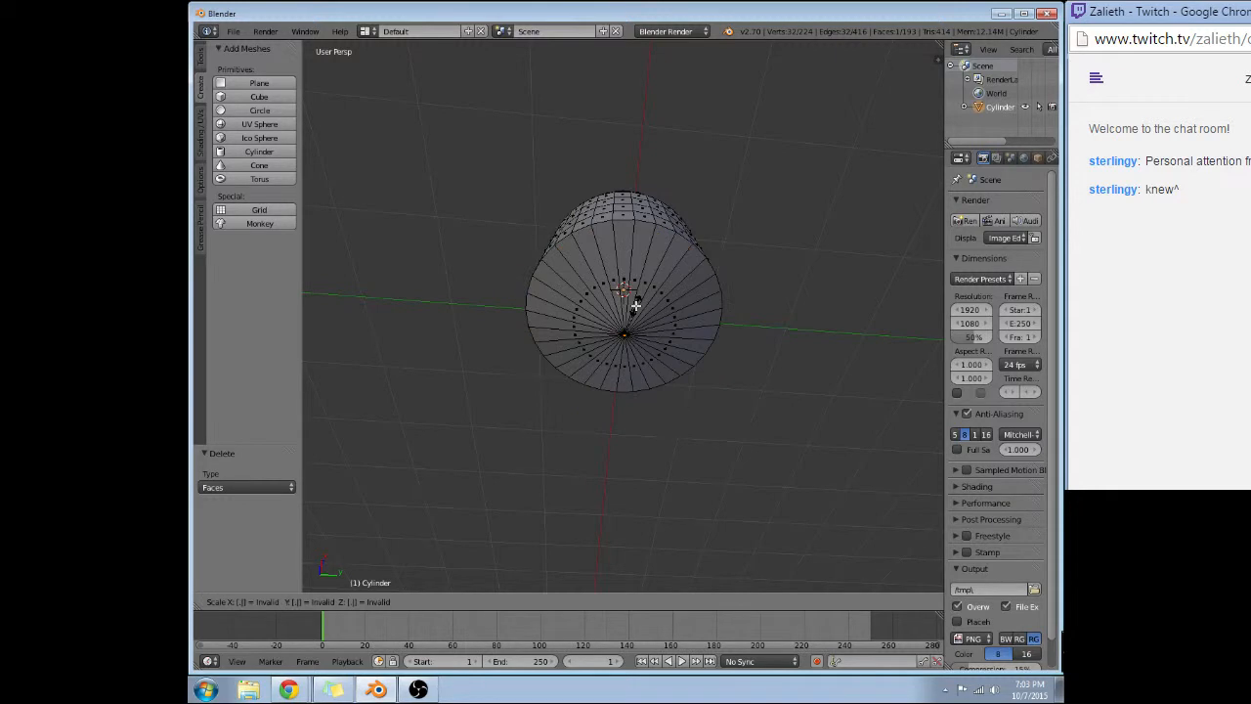
{"action": "key", "text": "Return"}
{"action": "key", "text": "x"}
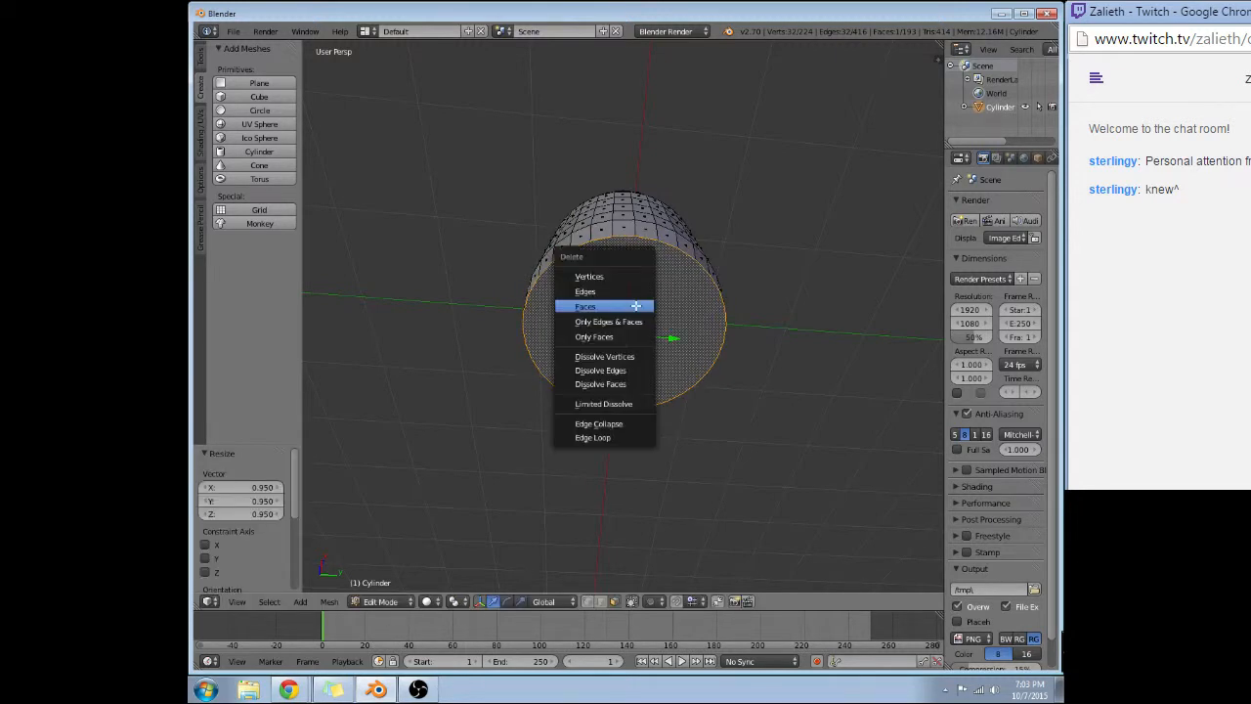
{"action": "left_click", "coordinate": [642, 304]}
Select the two middle face loops around the cylinder and scale them uniformly by 1.1.
{"action": "middle_click_drag", "start_coordinate": [642, 304], "coordinate": [589, 273]}
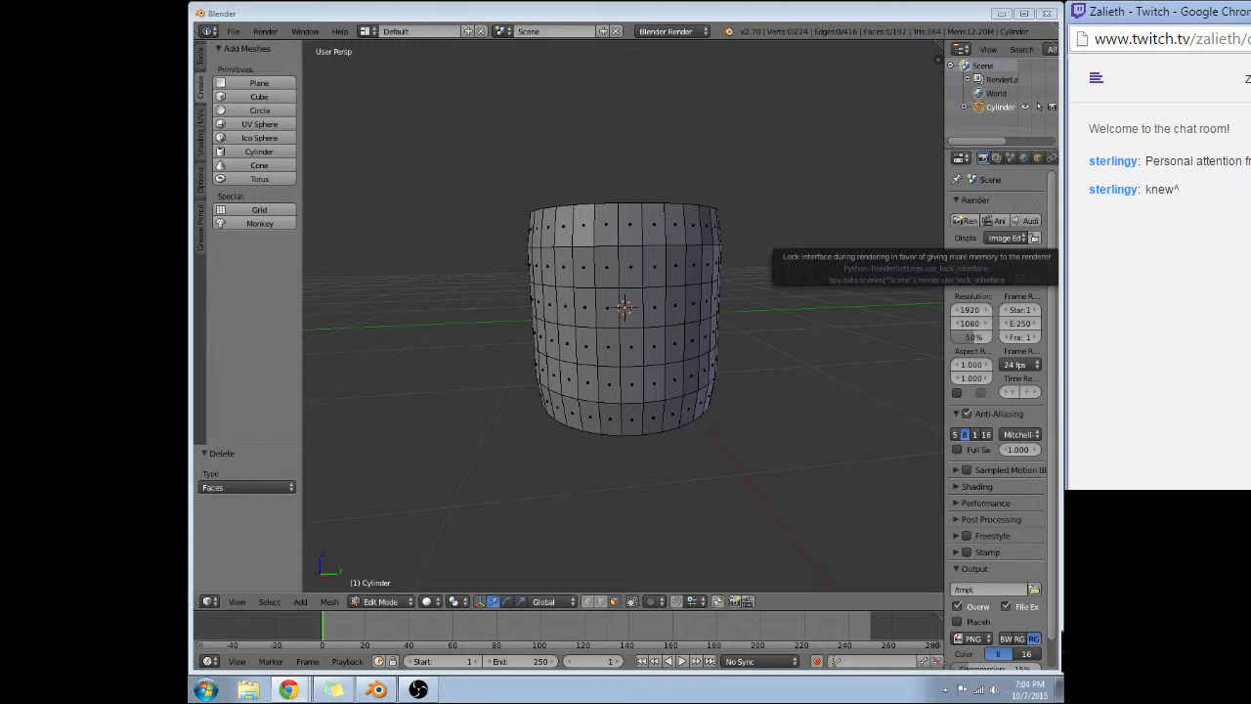
{"action": "right_click", "coordinate": [583, 271]}
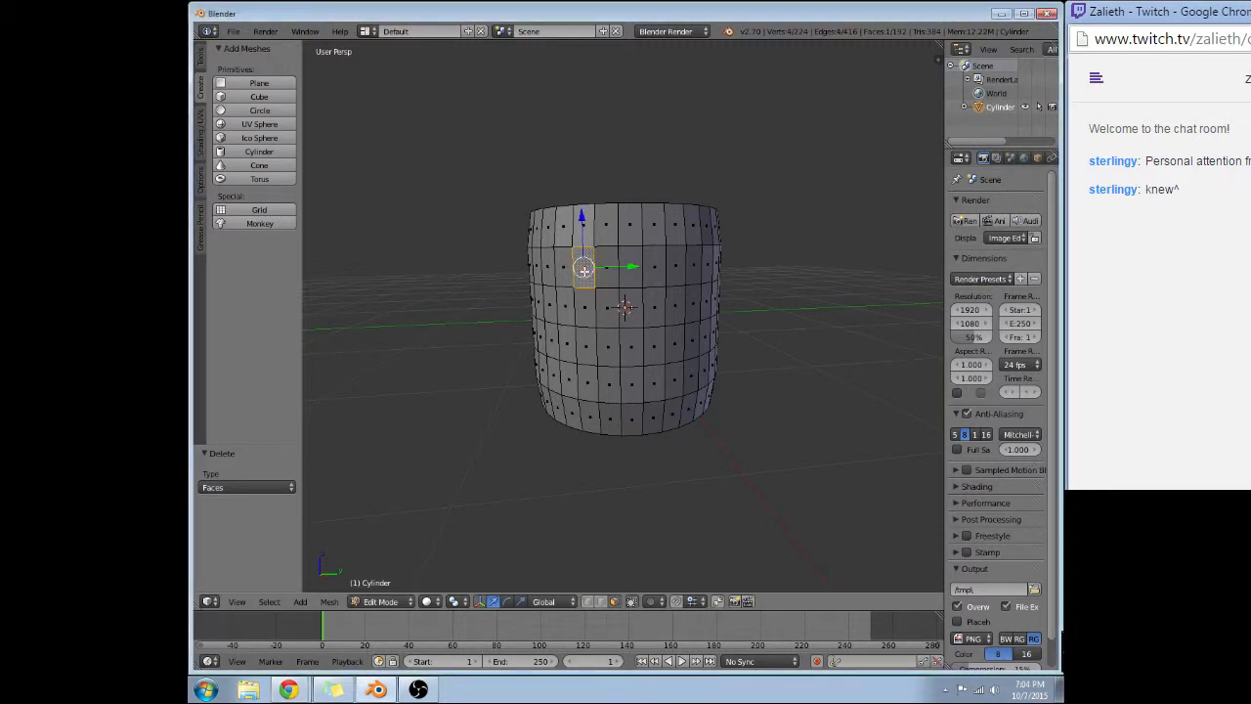
{"action": "right_click", "coordinate": [583, 271], "text": "alt"}
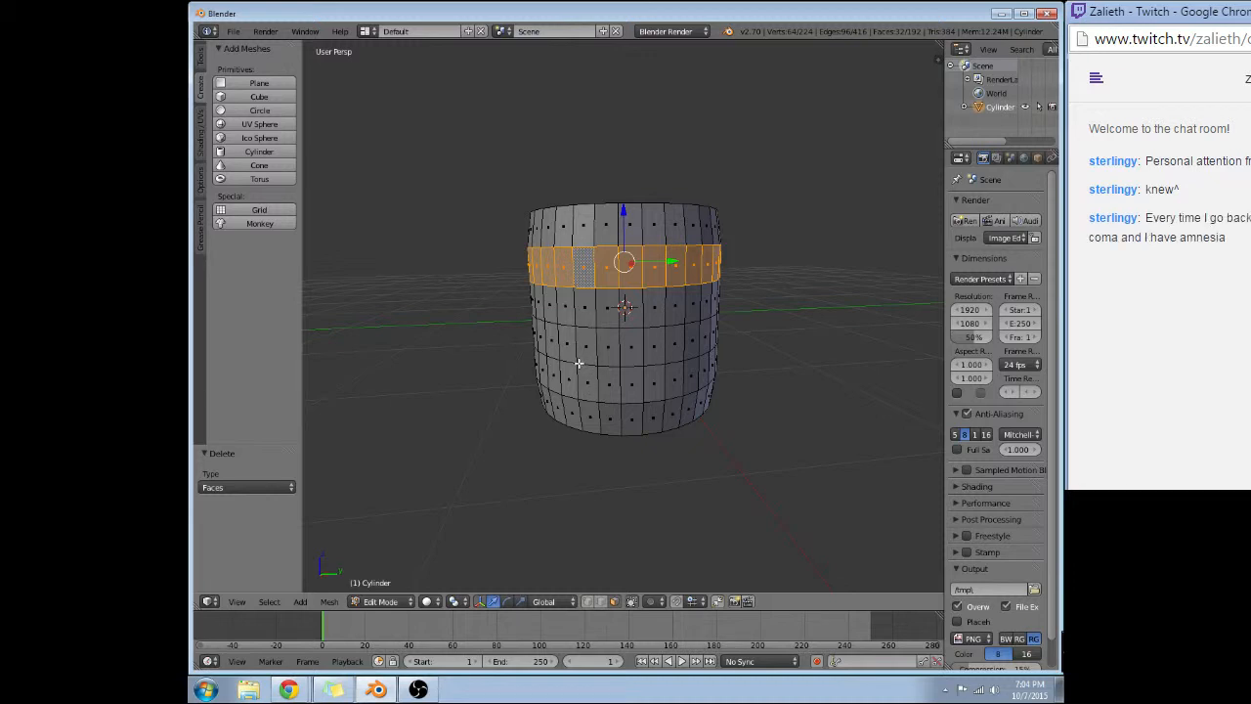
{"action": "right_click", "coordinate": [569, 315]}
{"action": "key", "text": "a"}
{"action": "right_click", "coordinate": [567, 314], "text": "alt"}
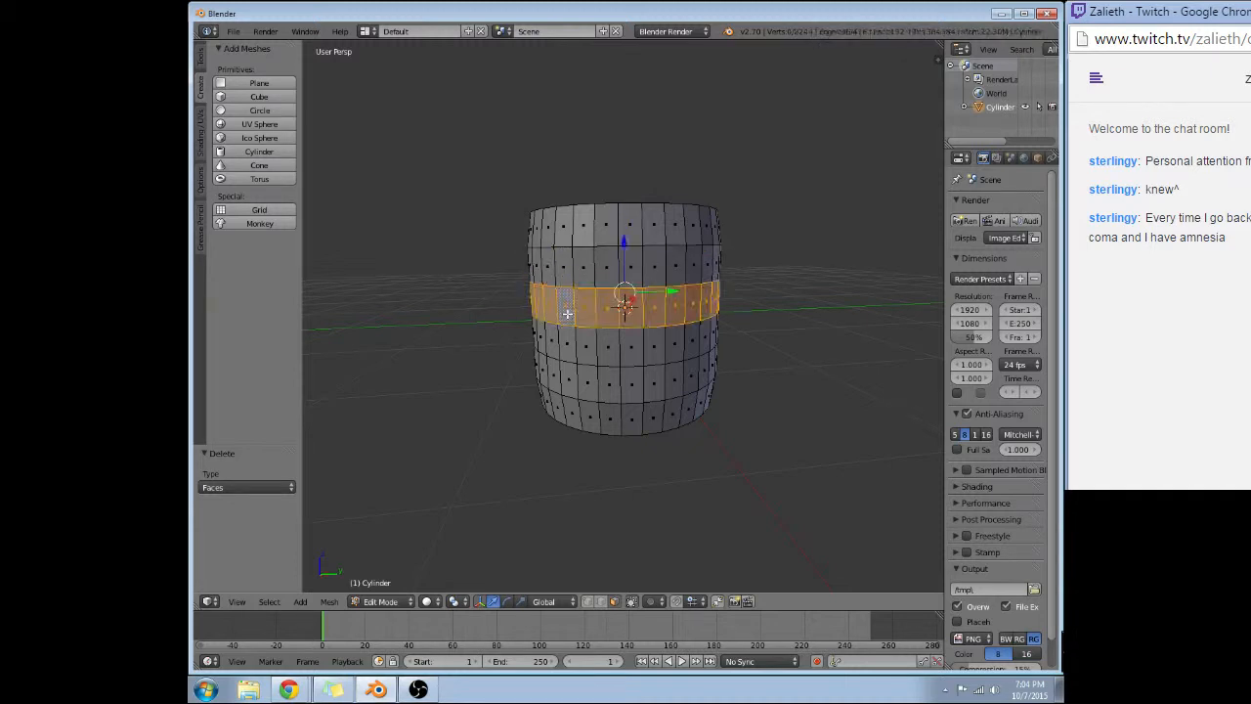
{"action": "right_click", "coordinate": [575, 340], "text": "alt+shift"}
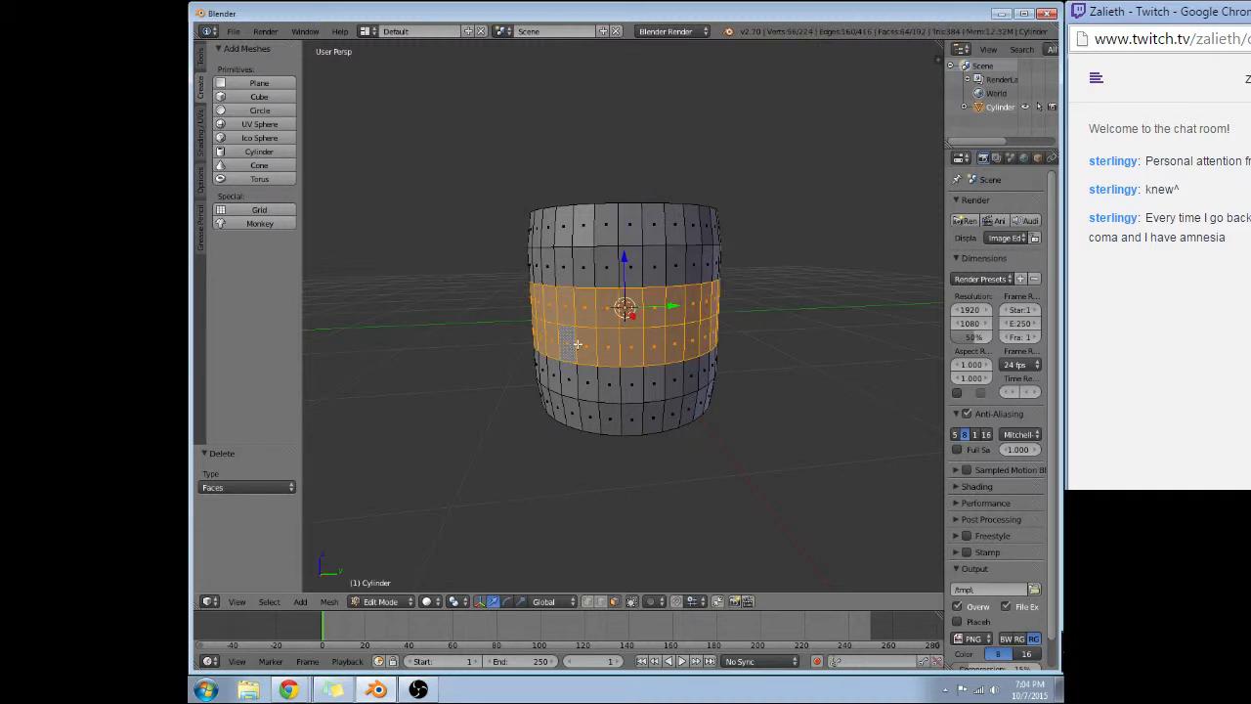
{"action": "key", "text": "s"}
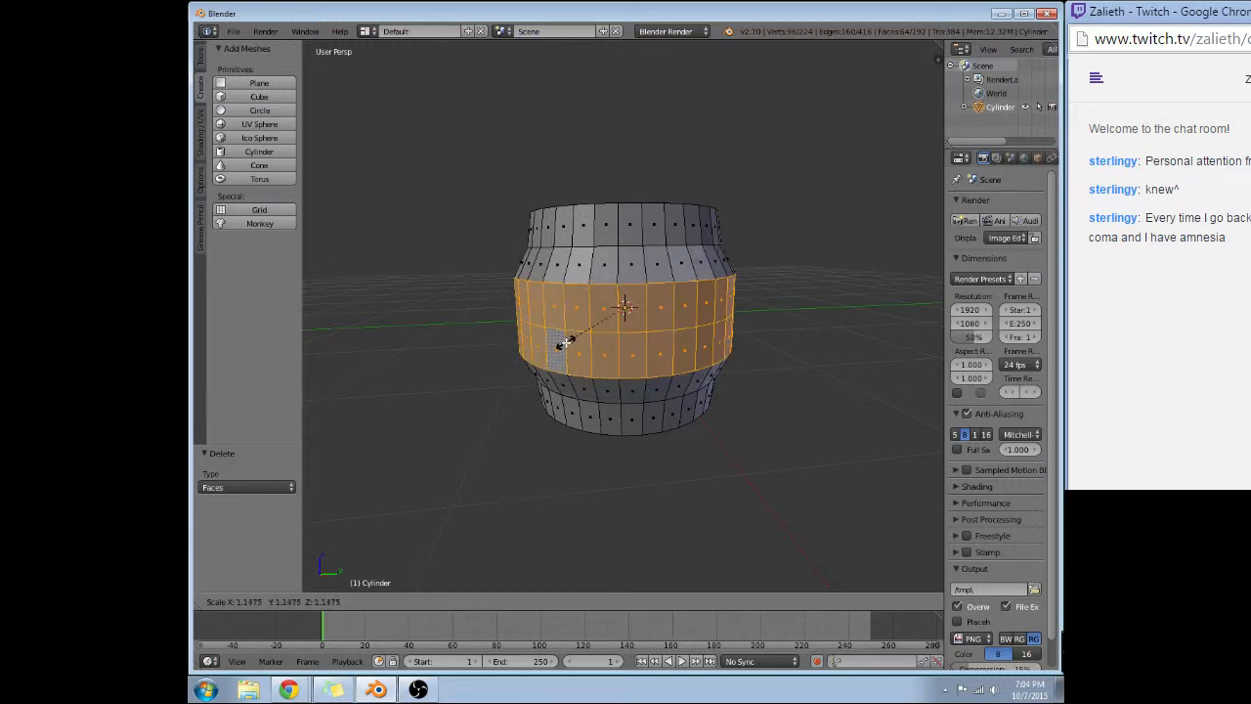
{"action": "type", "text": "1.2"}
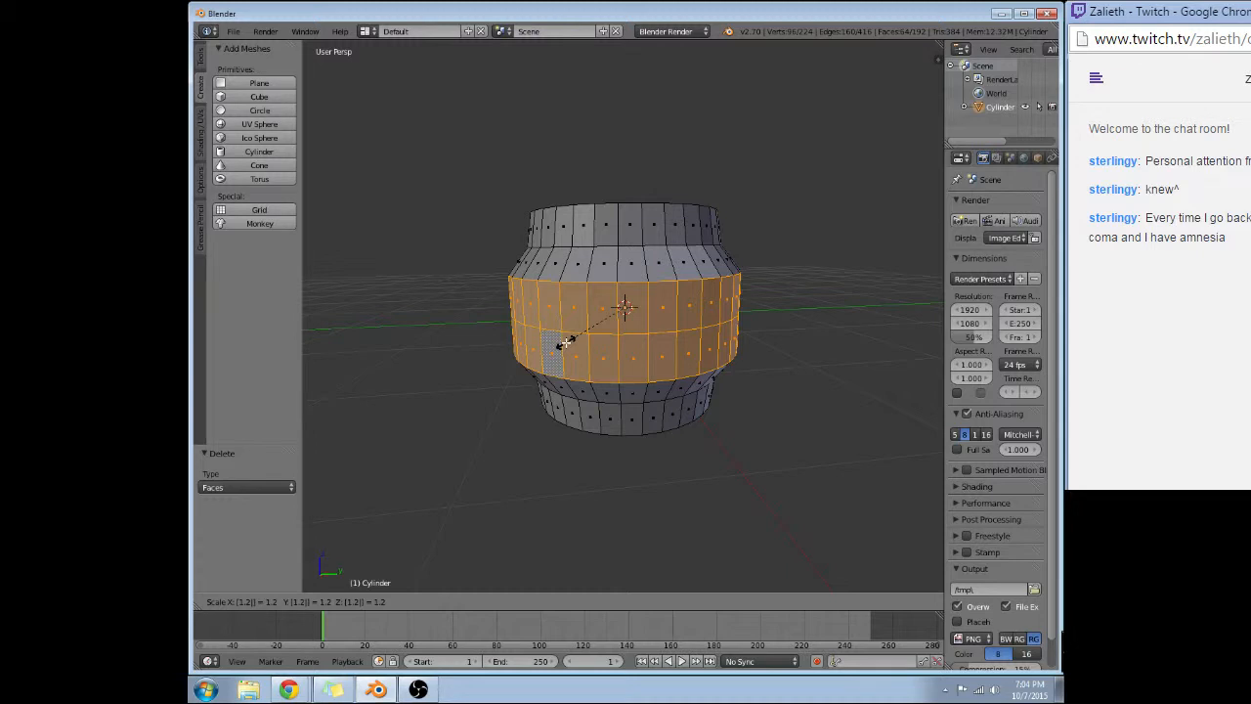
{"action": "key", "text": "BackSpace"}
{"action": "type", "text": "1"}
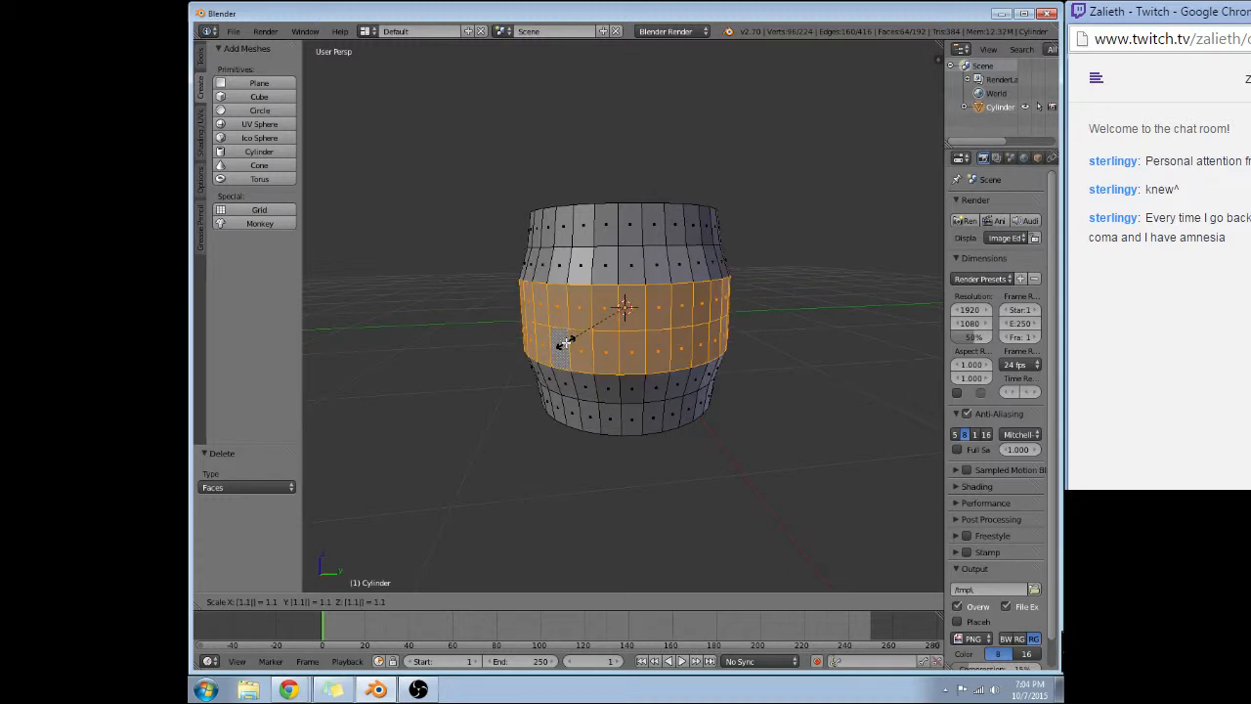
{"action": "key", "text": "Return"}
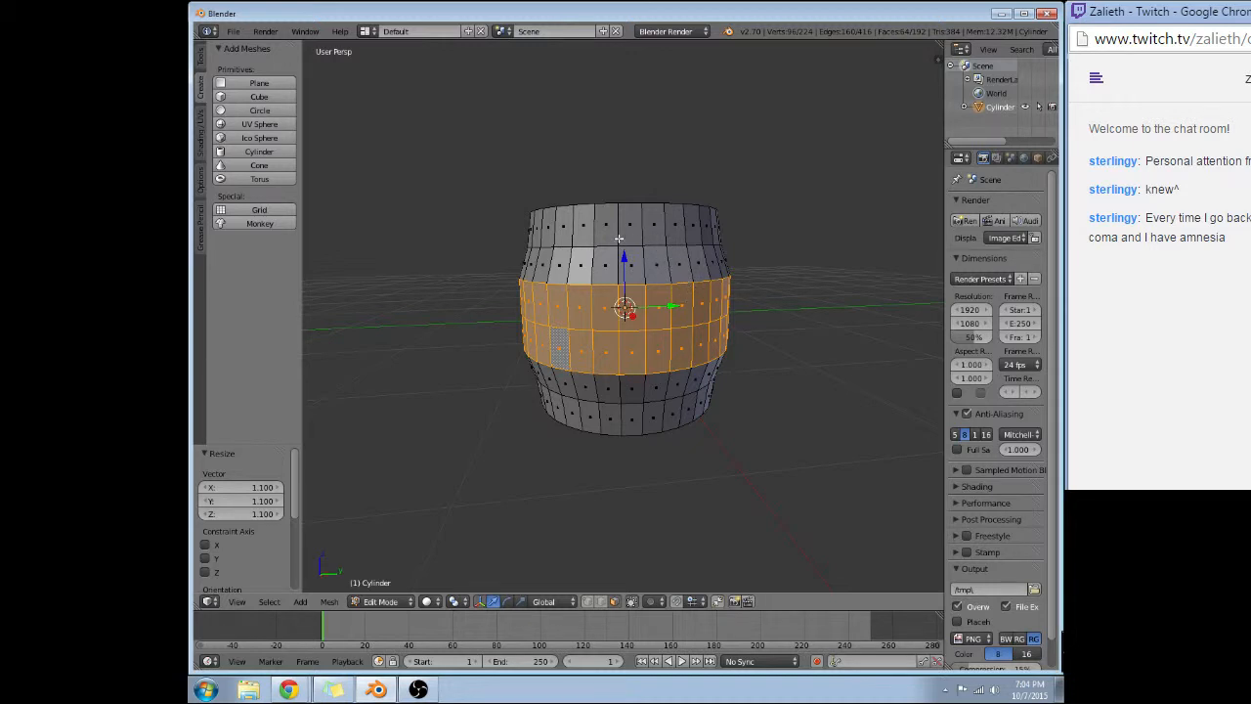
Clear the selection, switch to edge selection mode and select the edge loop of the top rim.
{"action": "scroll", "coordinate": [619, 237], "scroll_direction": "up", "scroll_amount": 1}
{"action": "scroll", "coordinate": [626, 245], "scroll_direction": "down", "scroll_amount": 1}
{"action": "middle_click_drag", "start_coordinate": [647, 229], "coordinate": [635, 254]}
{"action": "key", "text": "a"}
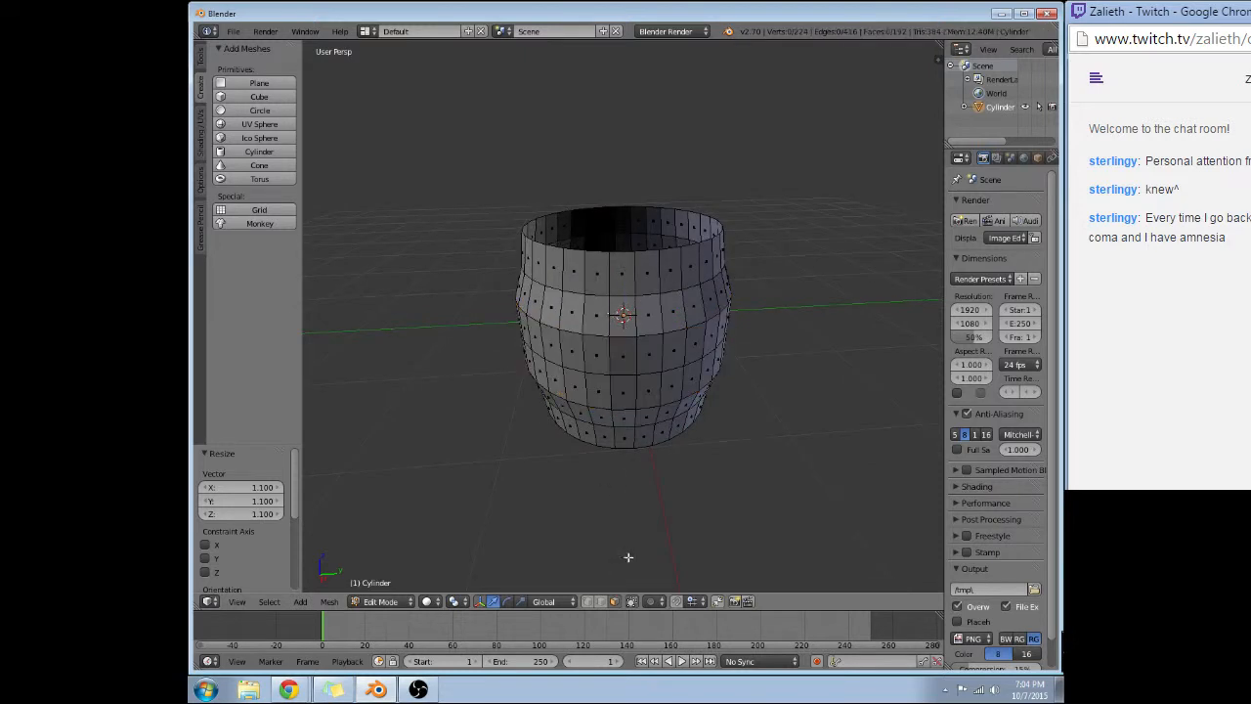
{"action": "right_click", "coordinate": [618, 255], "text": "alt"}
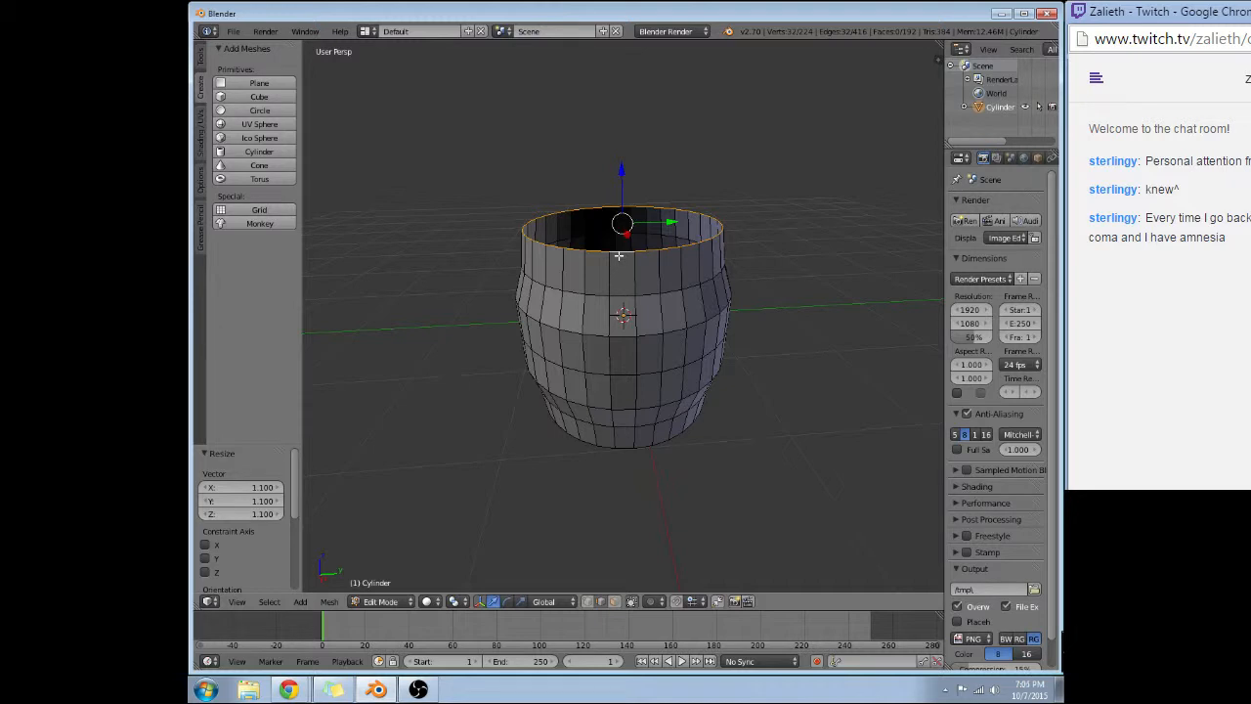
Try extruding the top rim's edge loop by 0.95 and again in place, undoing both extrusions.
{"action": "key", "text": "e"}
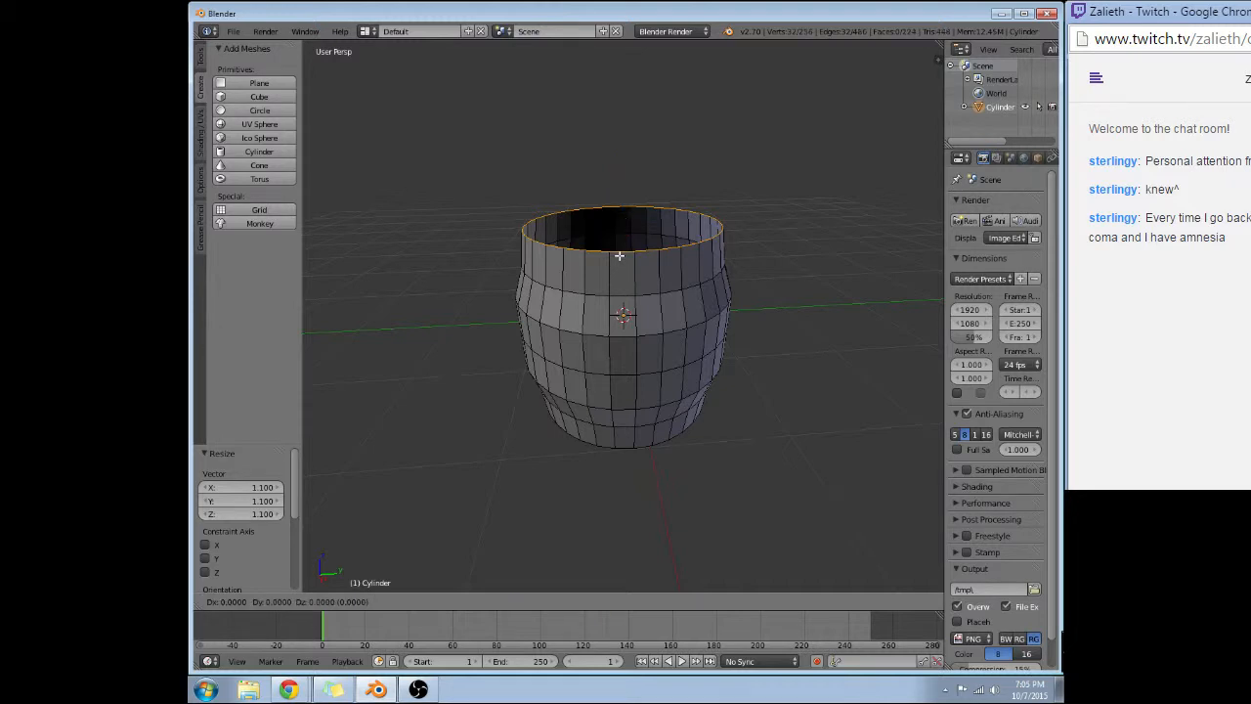
{"action": "type", "text": "."}
{"action": "type", "text": "95"}
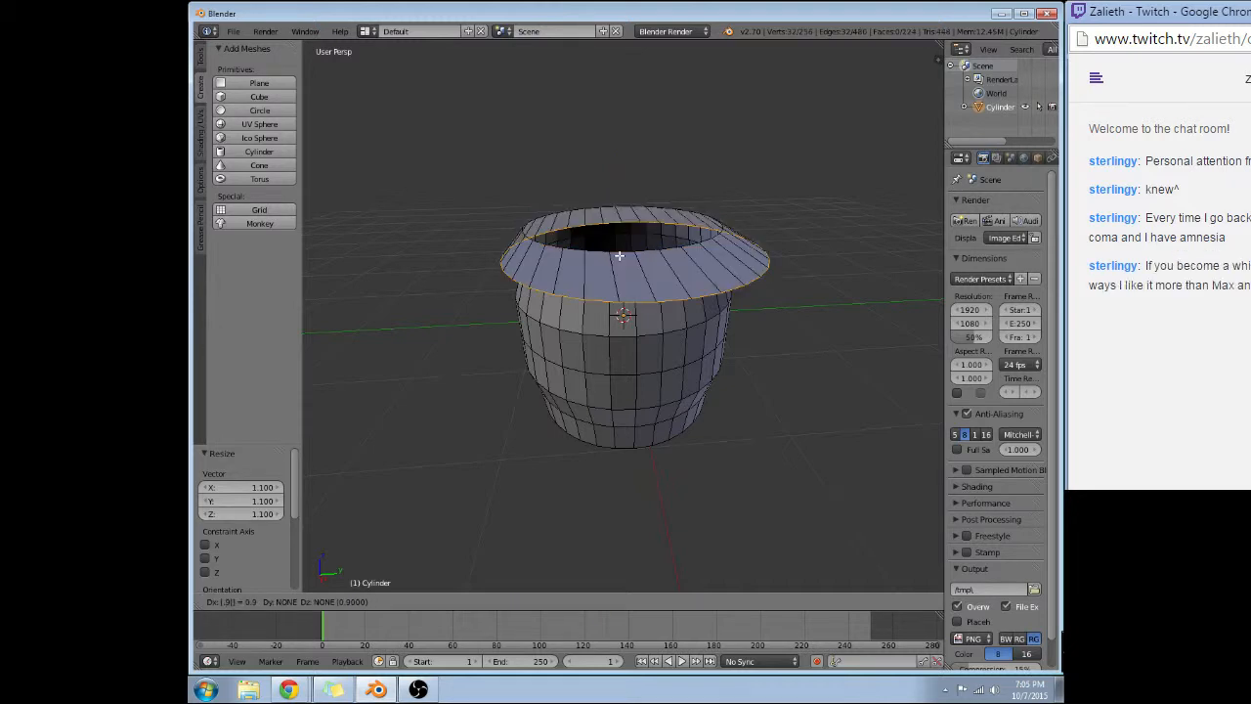
{"action": "key", "text": "Escape"}
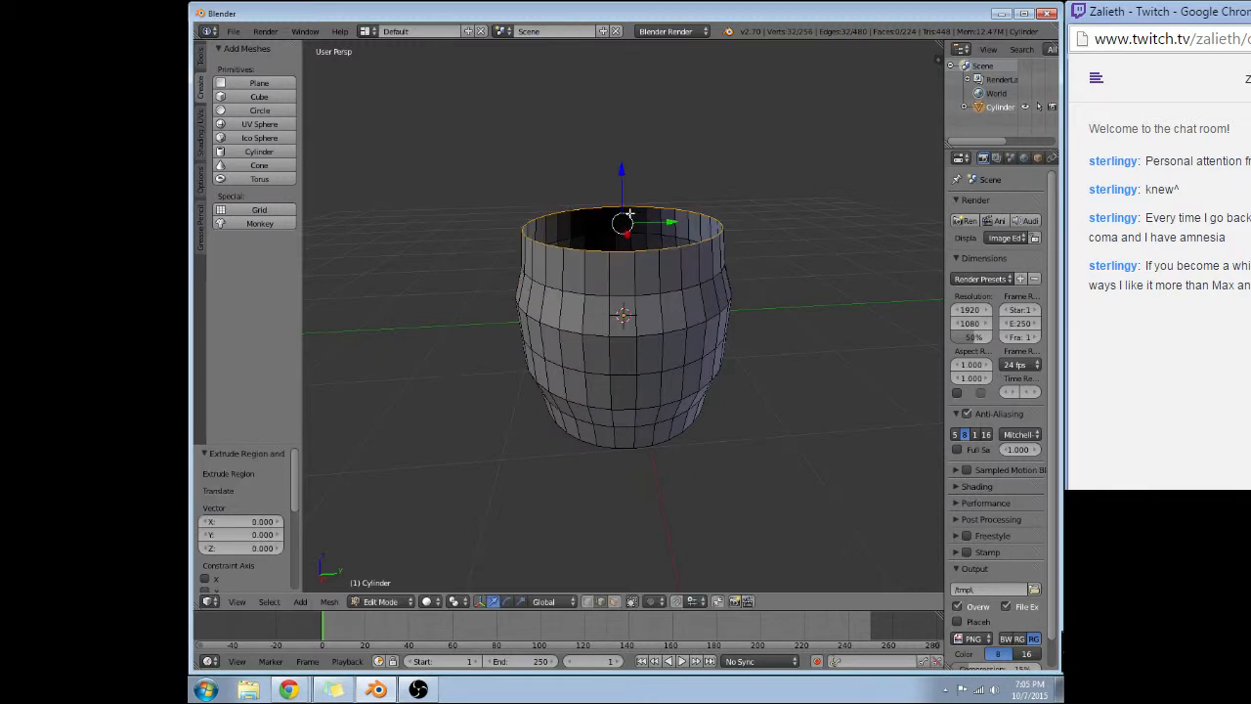
{"action": "key", "text": "ctrl+z"}
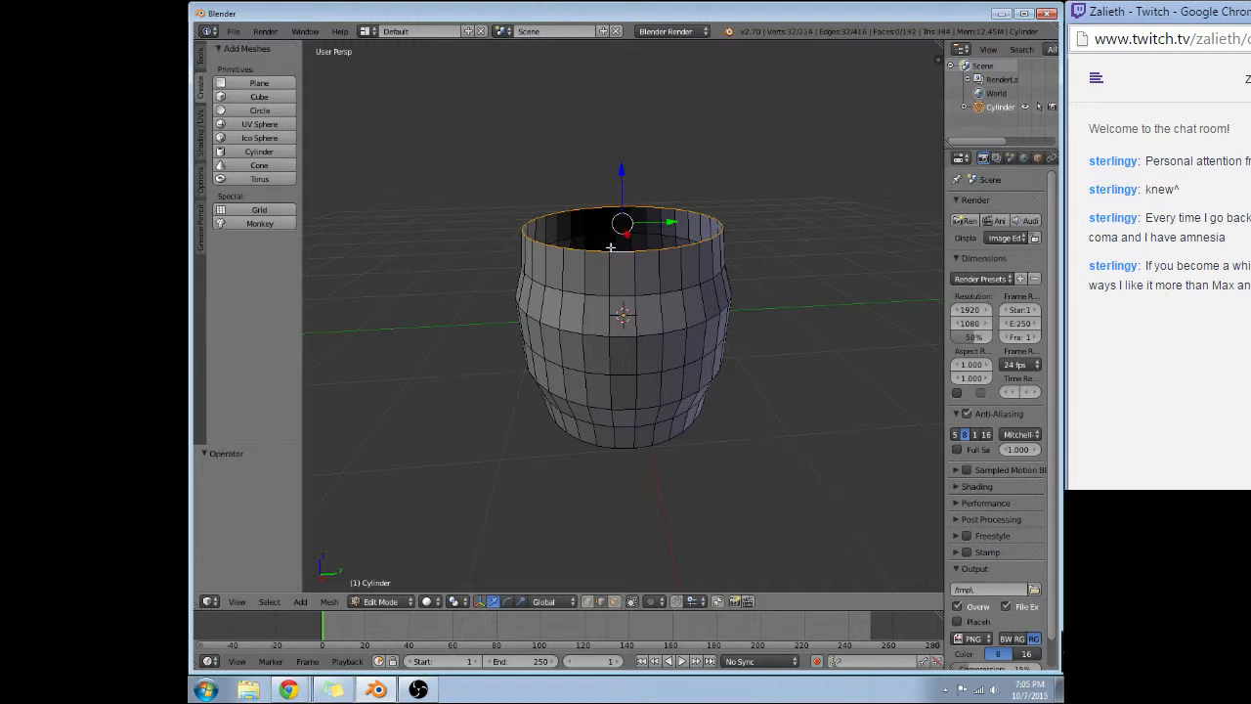
{"action": "key", "text": "e"}
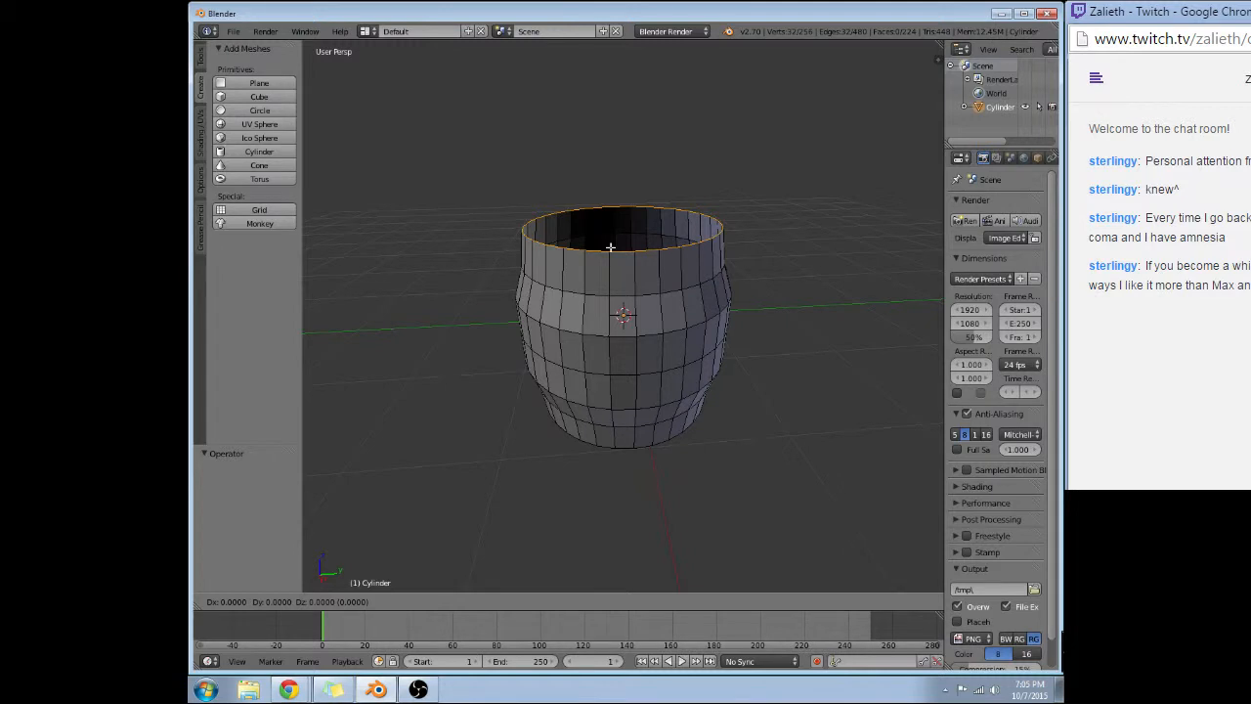
{"action": "right_click", "coordinate": [610, 248]}
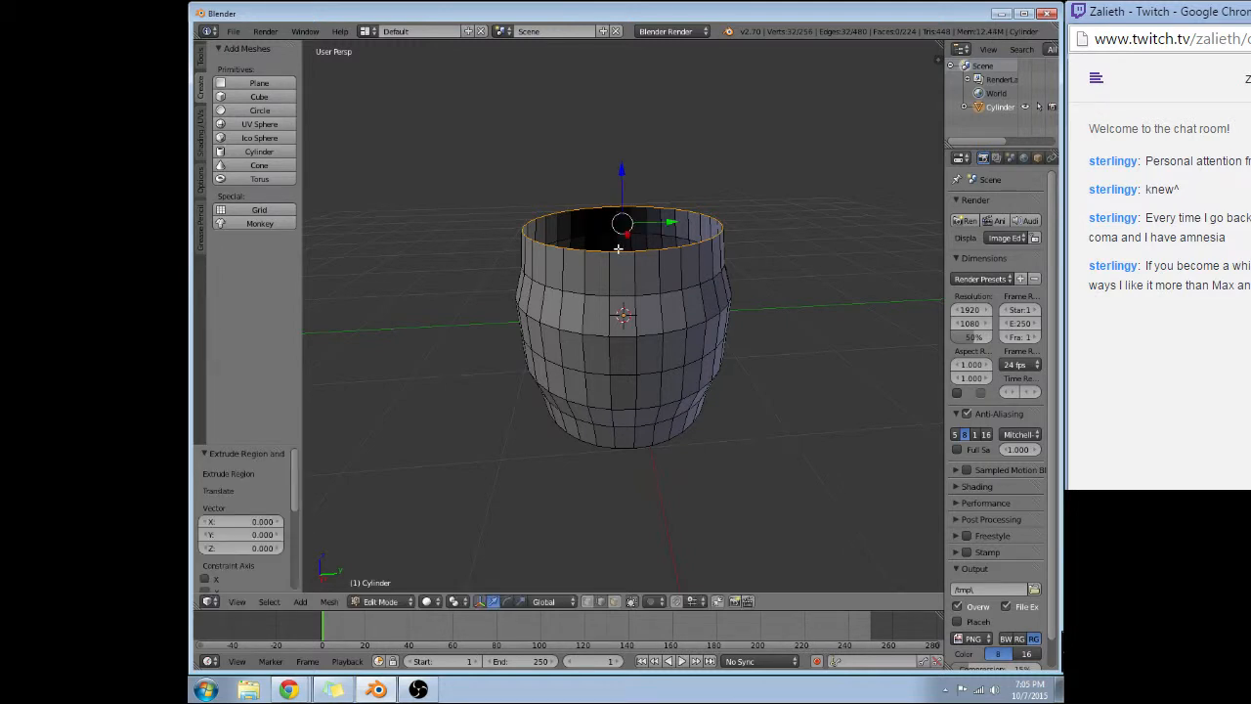
{"action": "right_click", "coordinate": [620, 249], "text": "alt"}
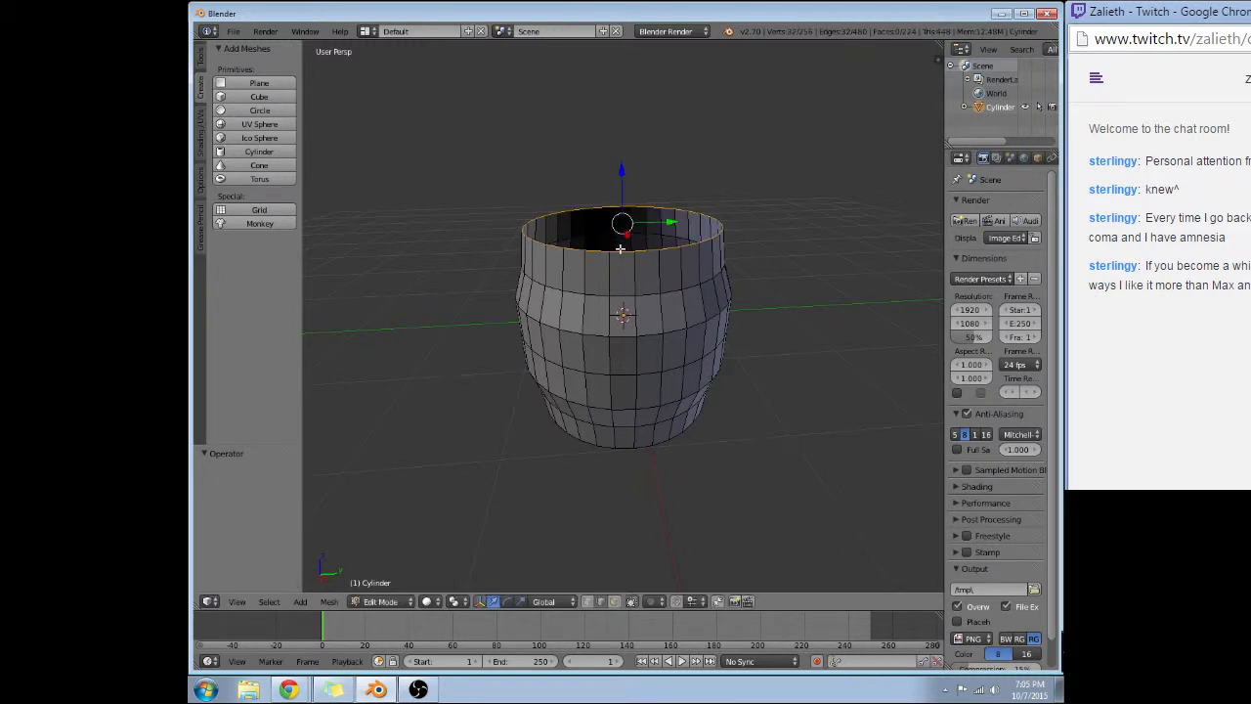
{"action": "key", "text": "ctrl+z"}
Try an in-place extrusion of the top rim scaled by -0.5, undo the resize and delete the extruded loop.
{"action": "key", "text": "e"}
{"action": "right_click", "coordinate": [624, 236]}
{"action": "type", "text": "s."}
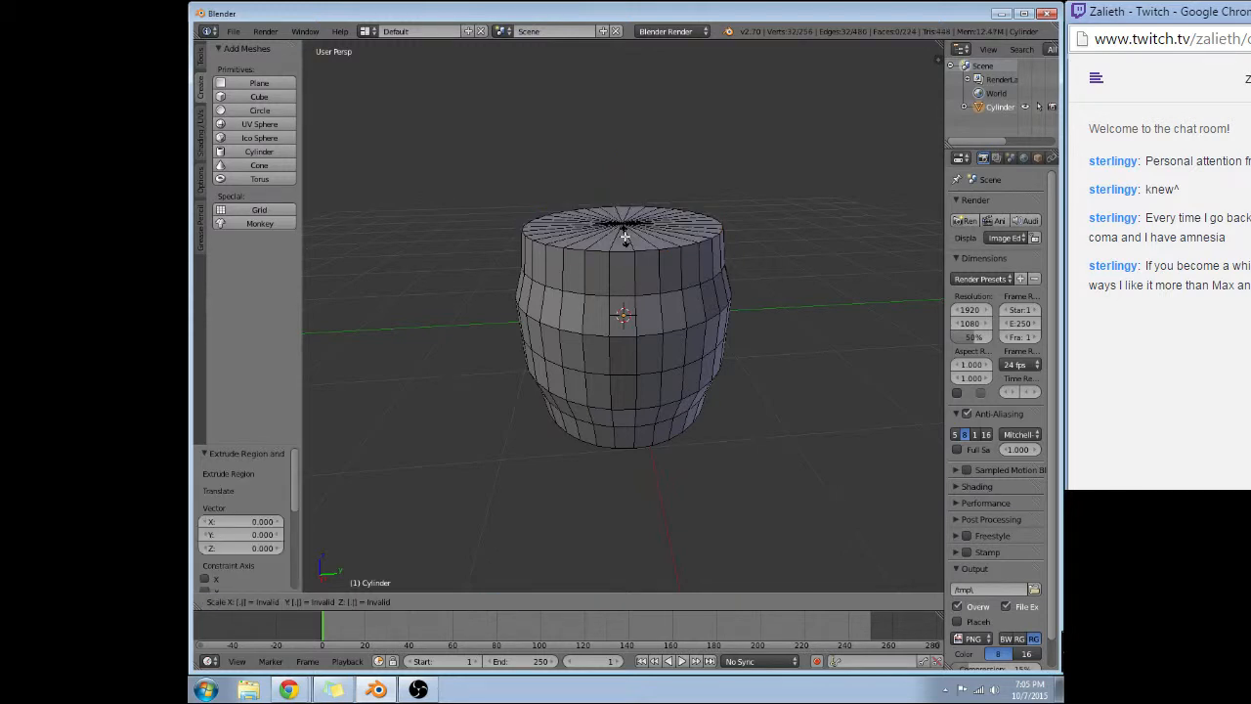
{"action": "type", "text": "-5"}
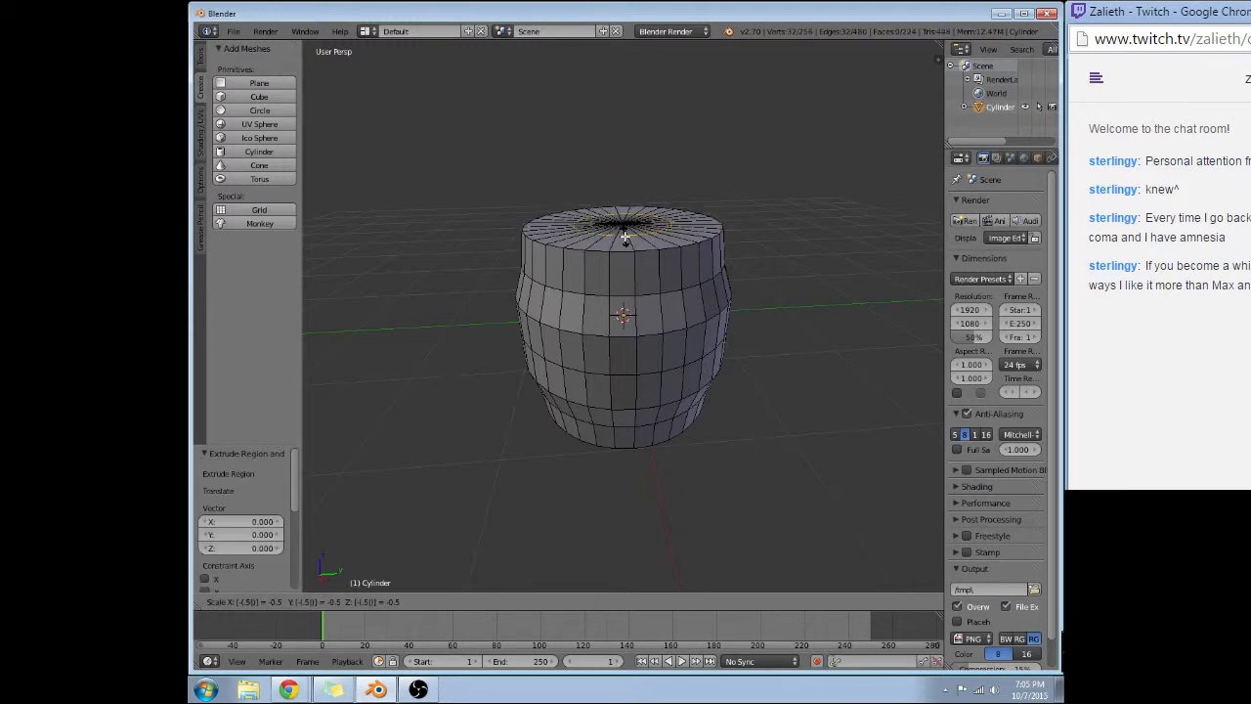
{"action": "key", "text": "Return"}
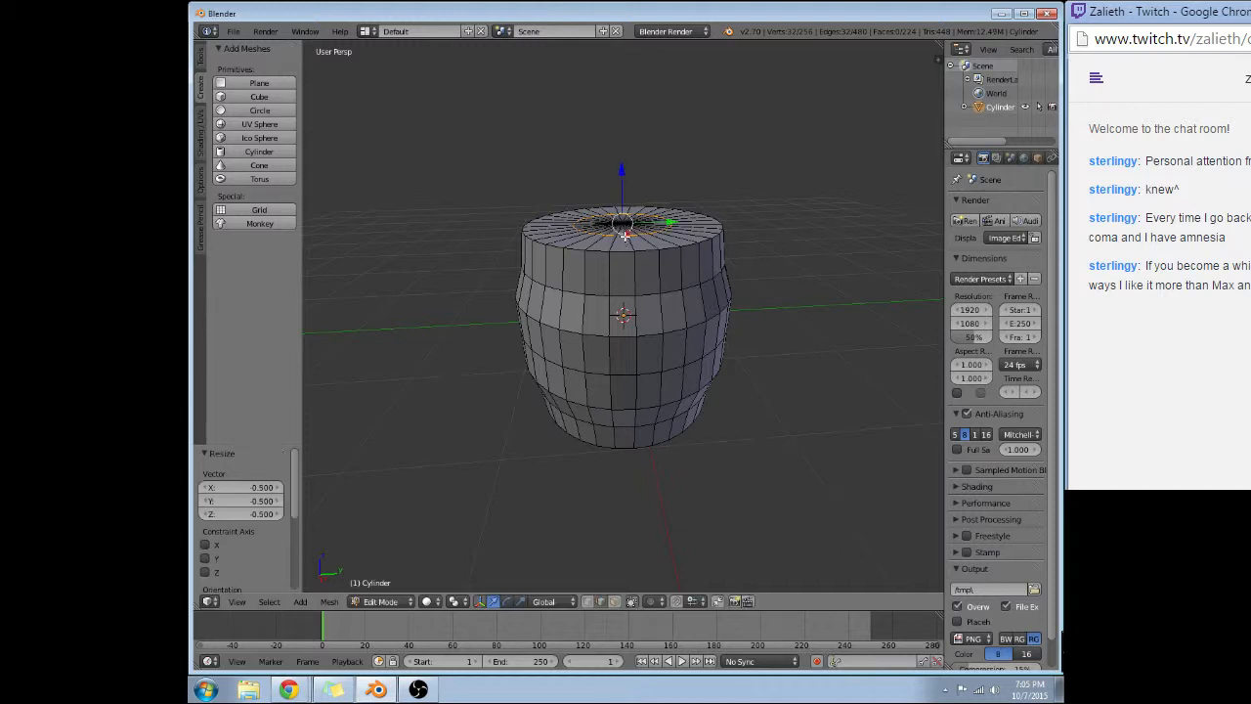
{"action": "middle_click_drag", "start_coordinate": [578, 198], "coordinate": [595, 258]}
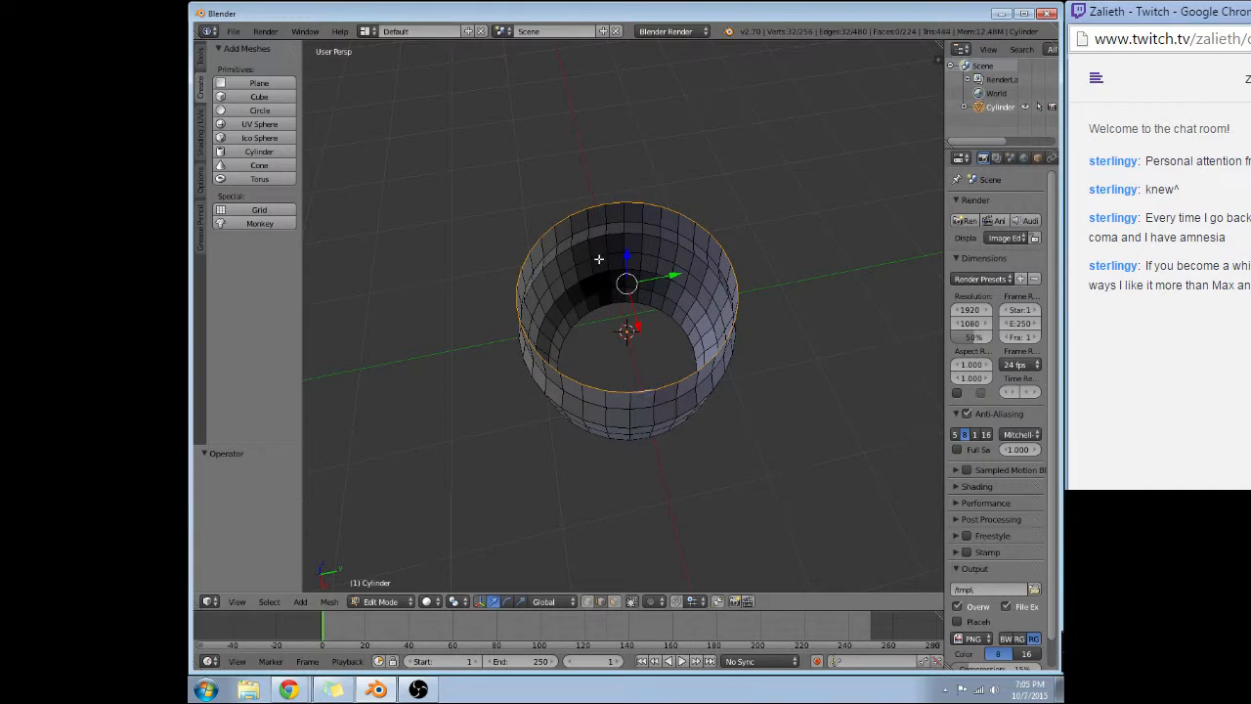
{"action": "key", "text": "x"}
{"action": "left_click", "coordinate": [595, 269]}
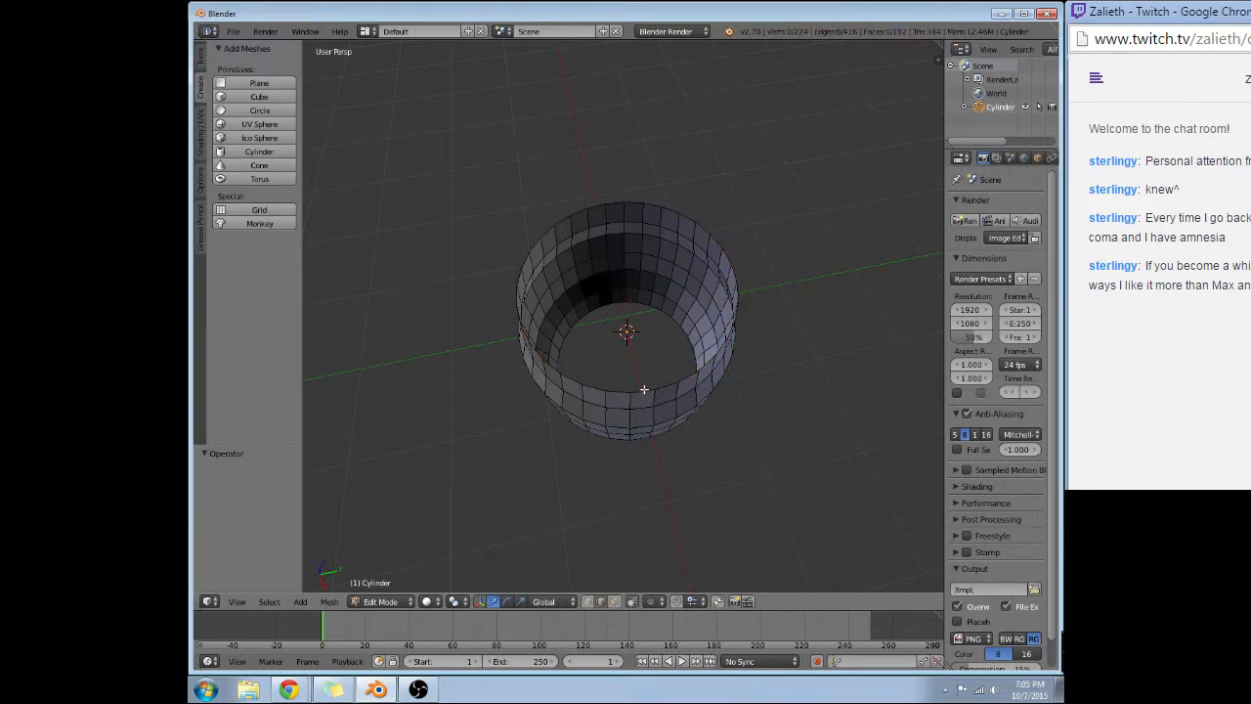
Select the top rim's edge loop, extrude it in place and scale the new loop uniformly by 0.95.
{"action": "right_click", "coordinate": [643, 389], "text": "alt"}
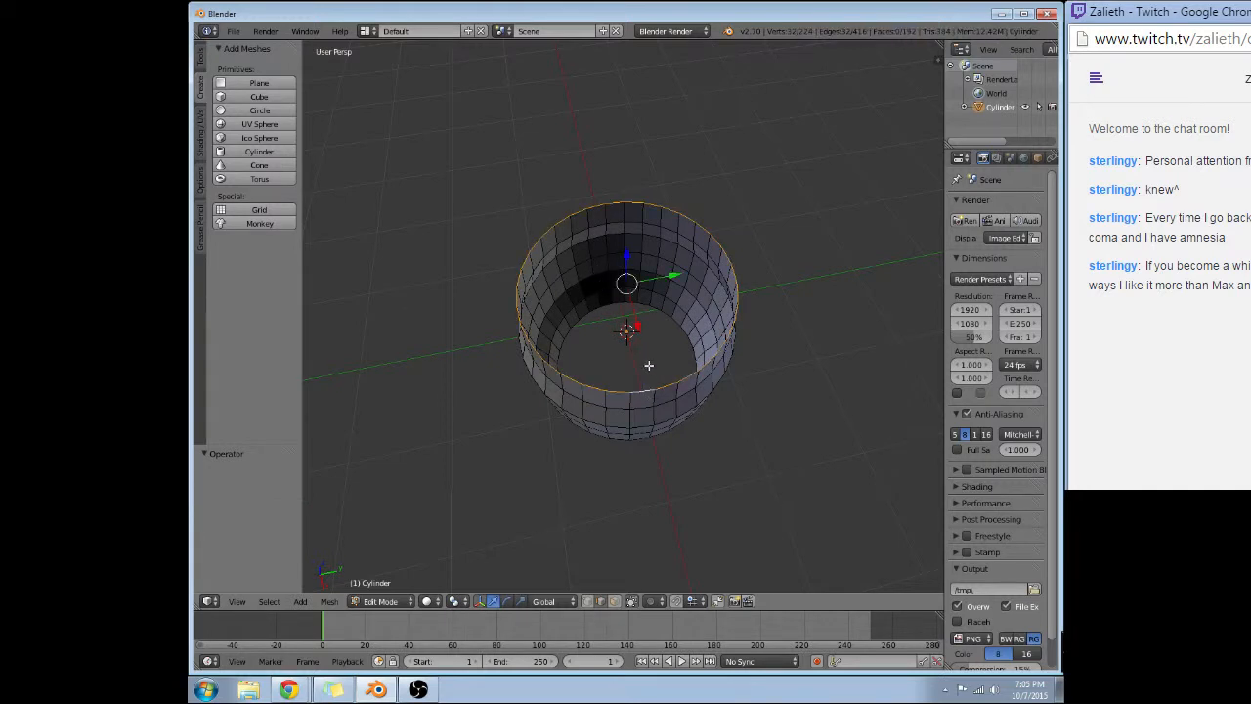
{"action": "key", "text": "e"}
{"action": "key", "text": "Escape"}
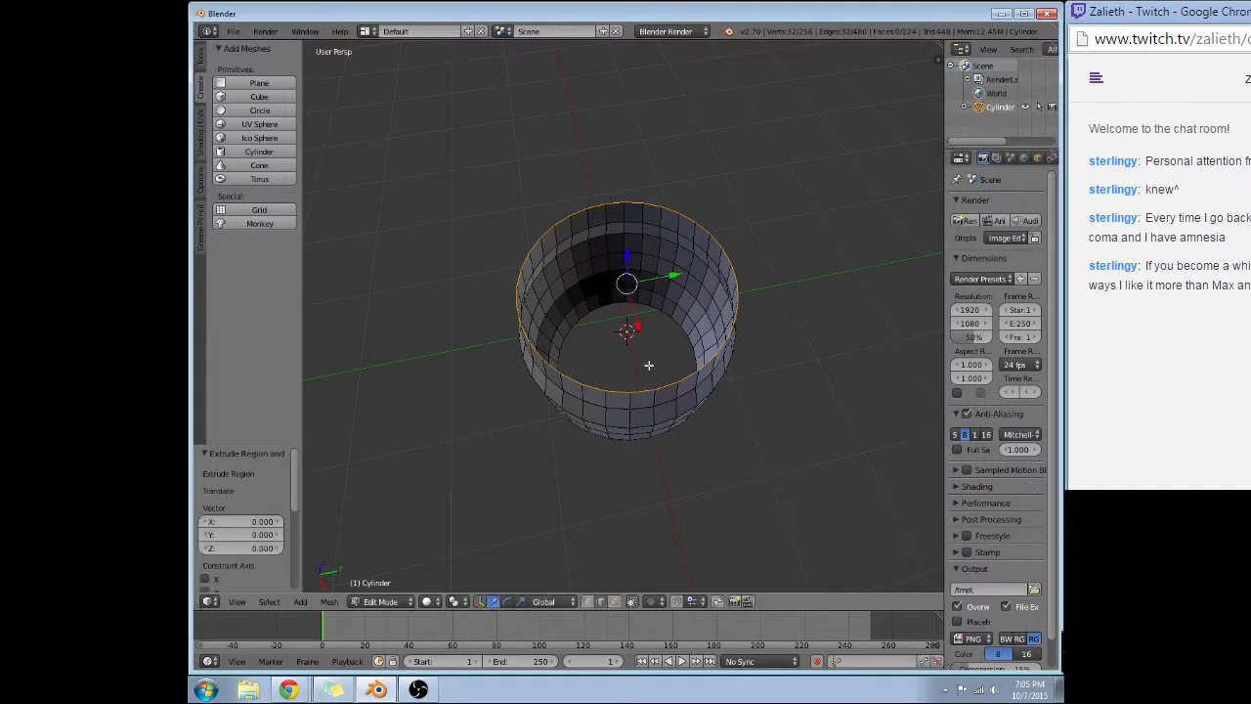
{"action": "key", "text": "s"}
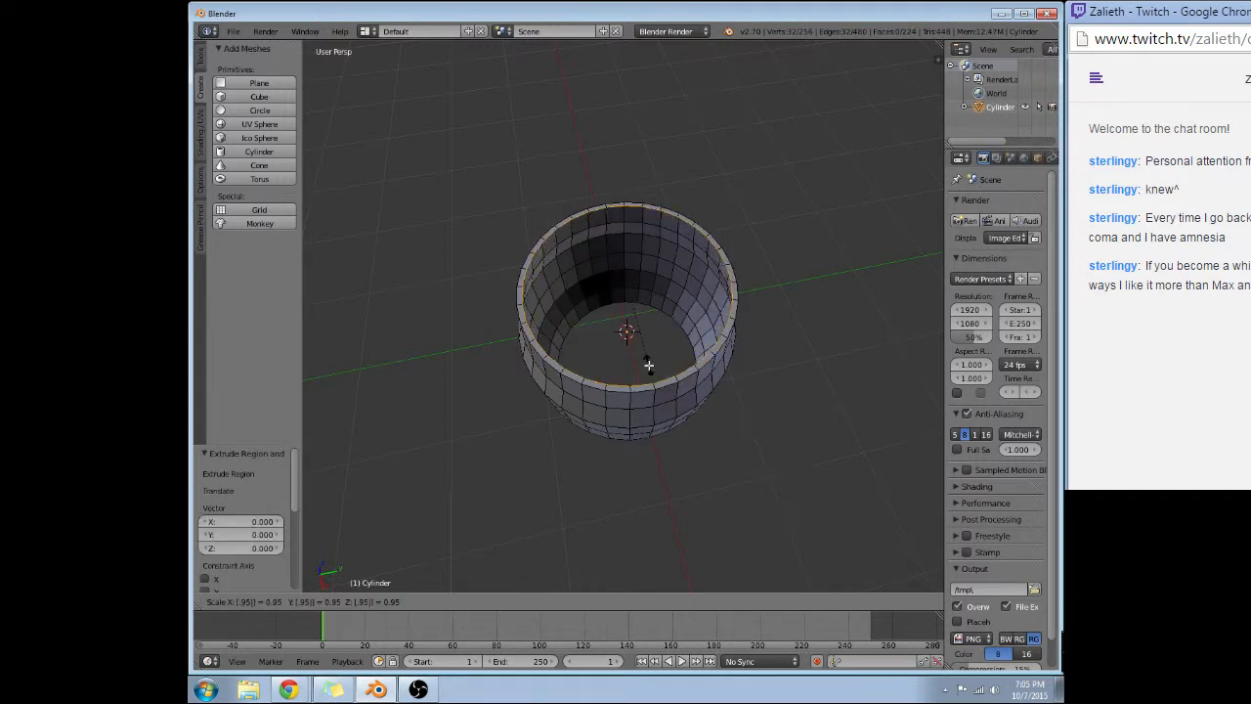
{"action": "key", "text": "Return"}
Extrude the inner rim loop in place and scale it by -1 along the Z axis.
{"action": "middle_click_drag", "start_coordinate": [637, 333], "coordinate": [620, 264]}
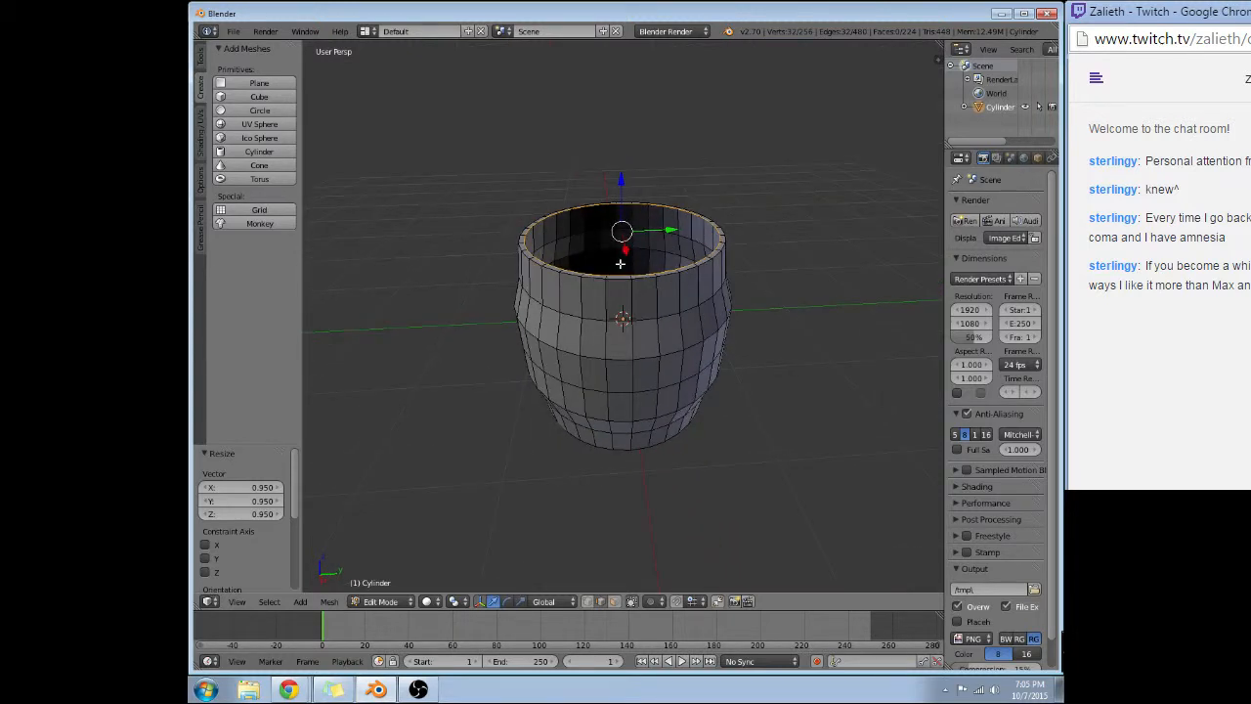
{"action": "key", "text": "e"}
{"action": "right_click", "coordinate": [620, 264]}
{"action": "scroll", "coordinate": [620, 264], "scroll_direction": "down", "scroll_amount": 1}
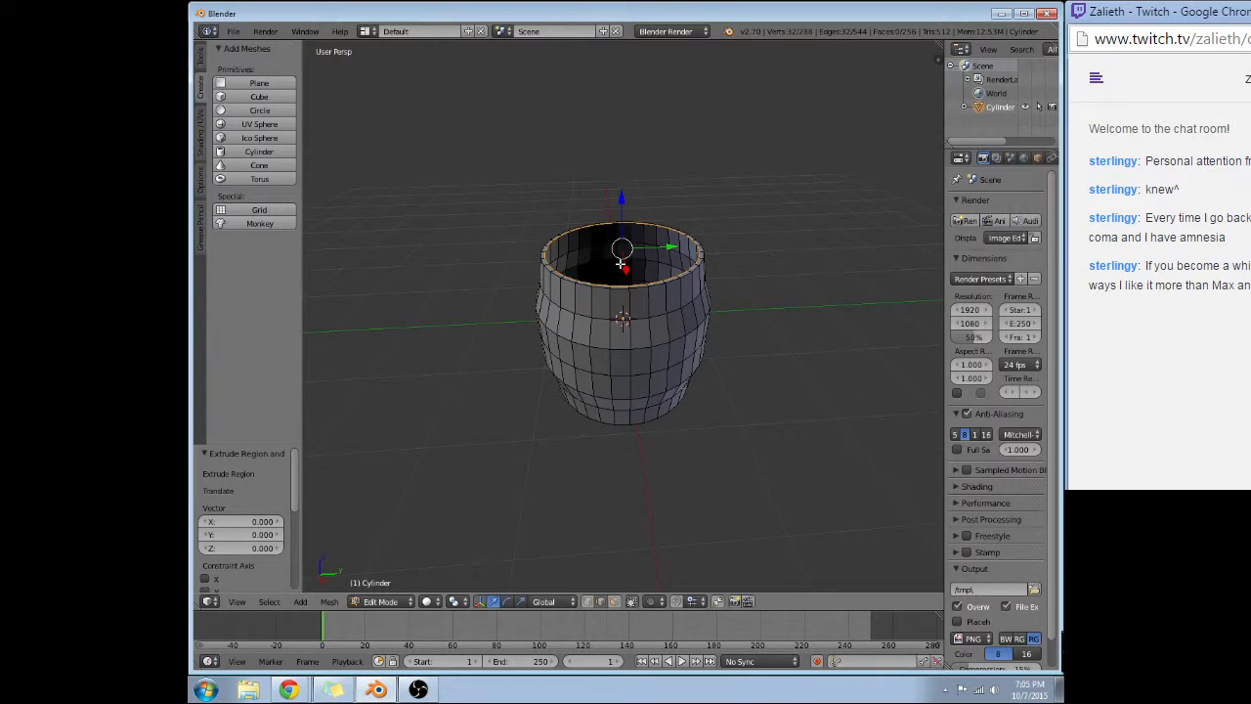
{"action": "type", "text": "sz"}
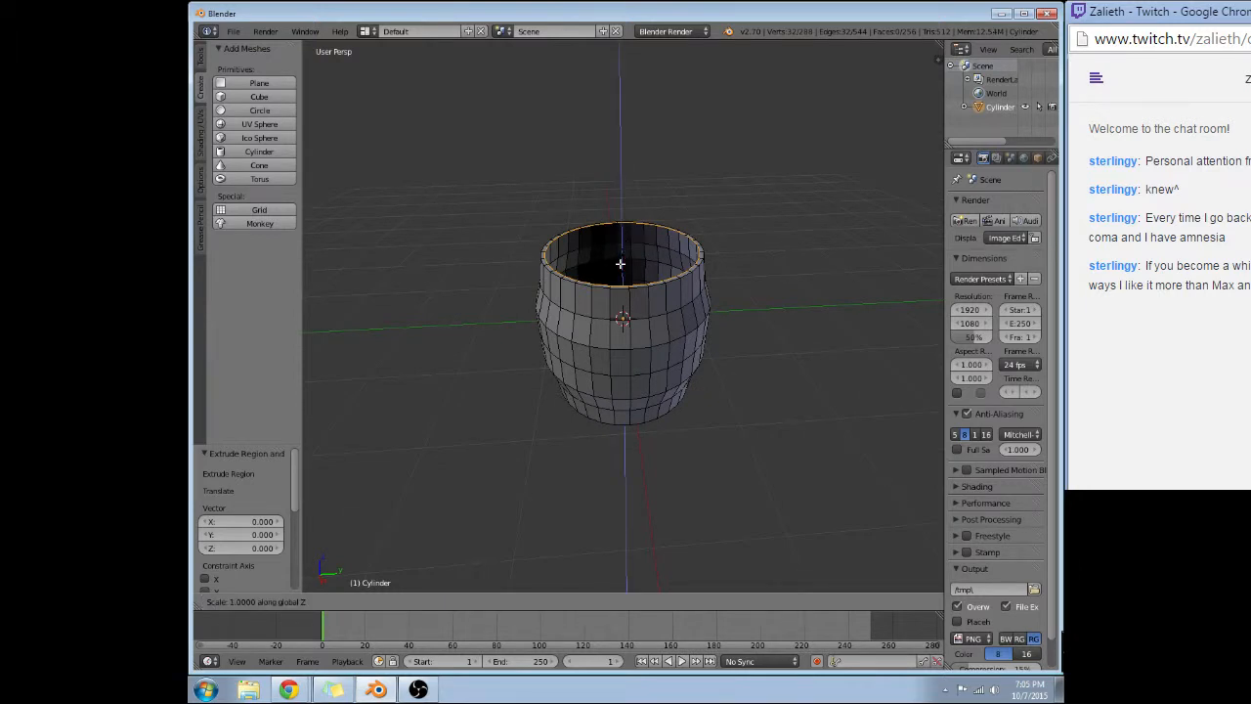
{"action": "type", "text": "-1"}
{"action": "key", "text": "Return"}
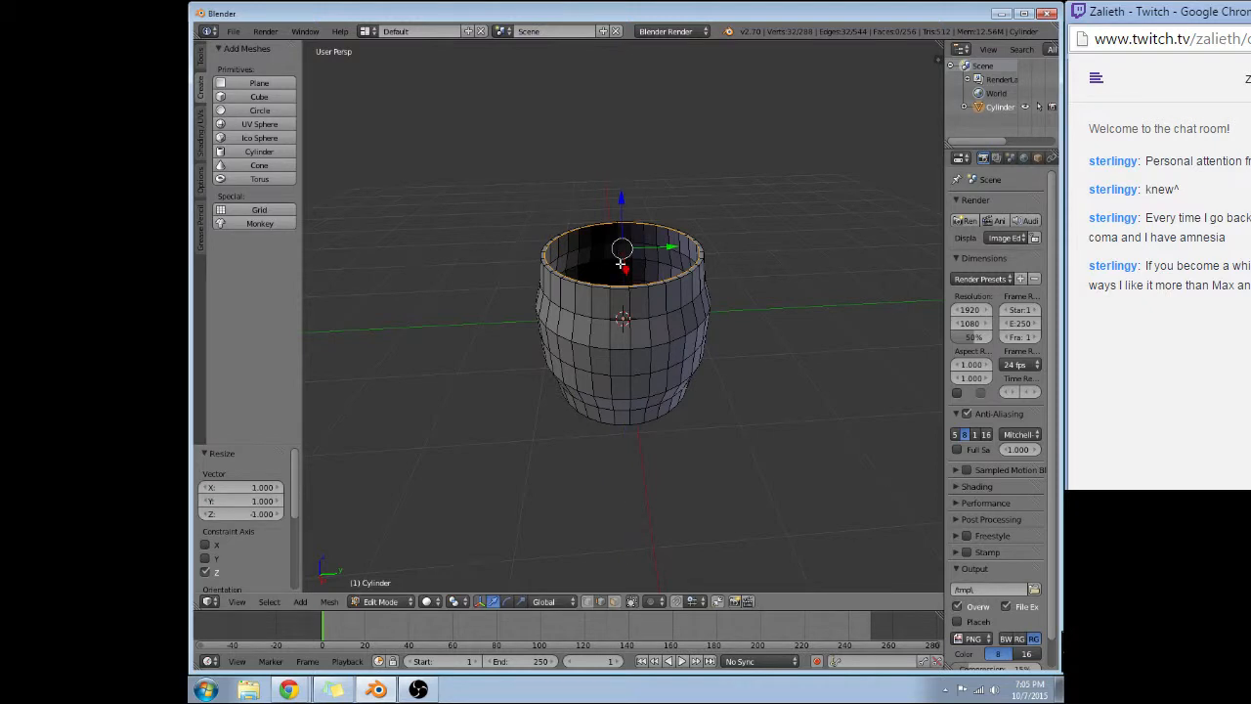
Switch to wireframe display and extrude the inner top rim loop down along Z by about 0.098.
{"action": "key", "text": "KP_1"}
{"action": "key", "text": "z"}
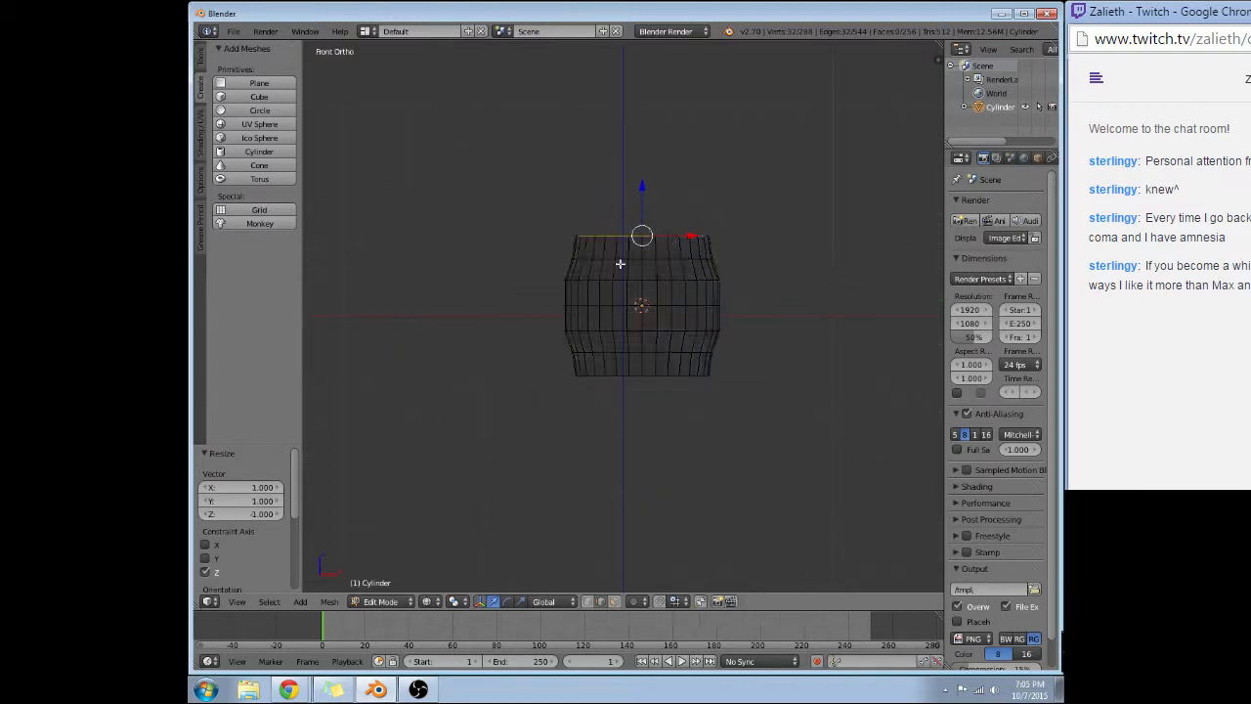
{"action": "key", "text": "e"}
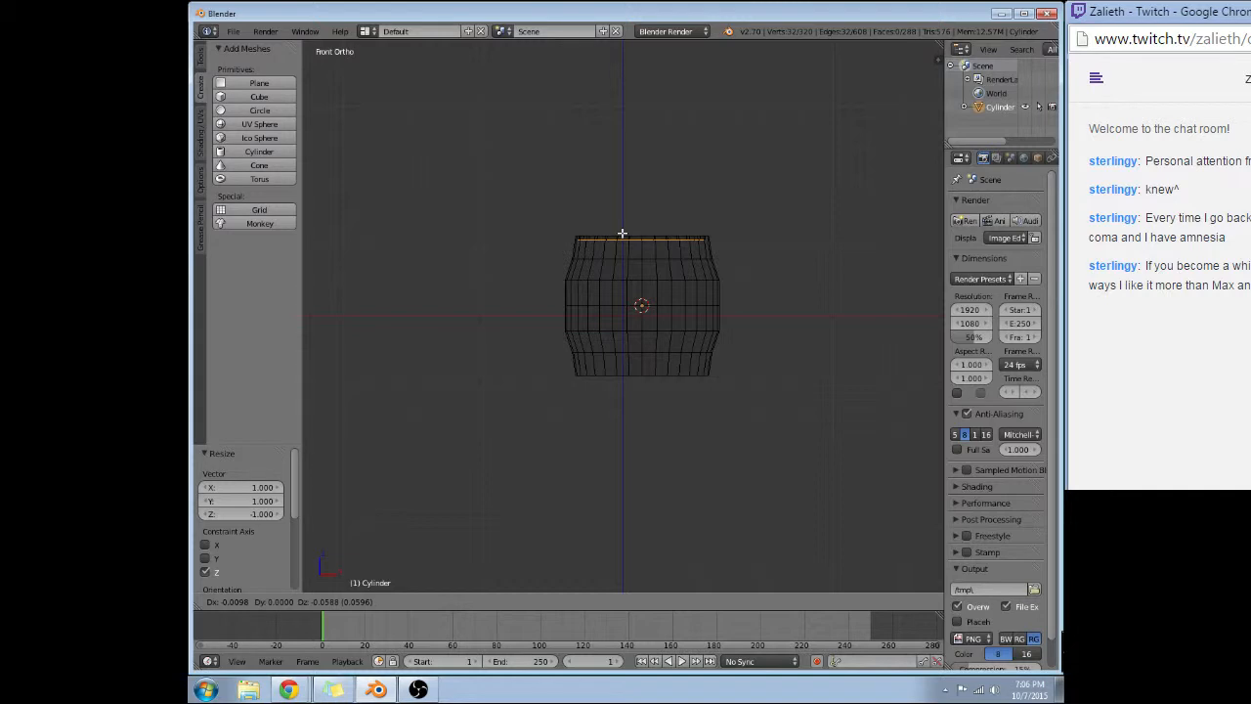
{"action": "right_click", "coordinate": [622, 234]}
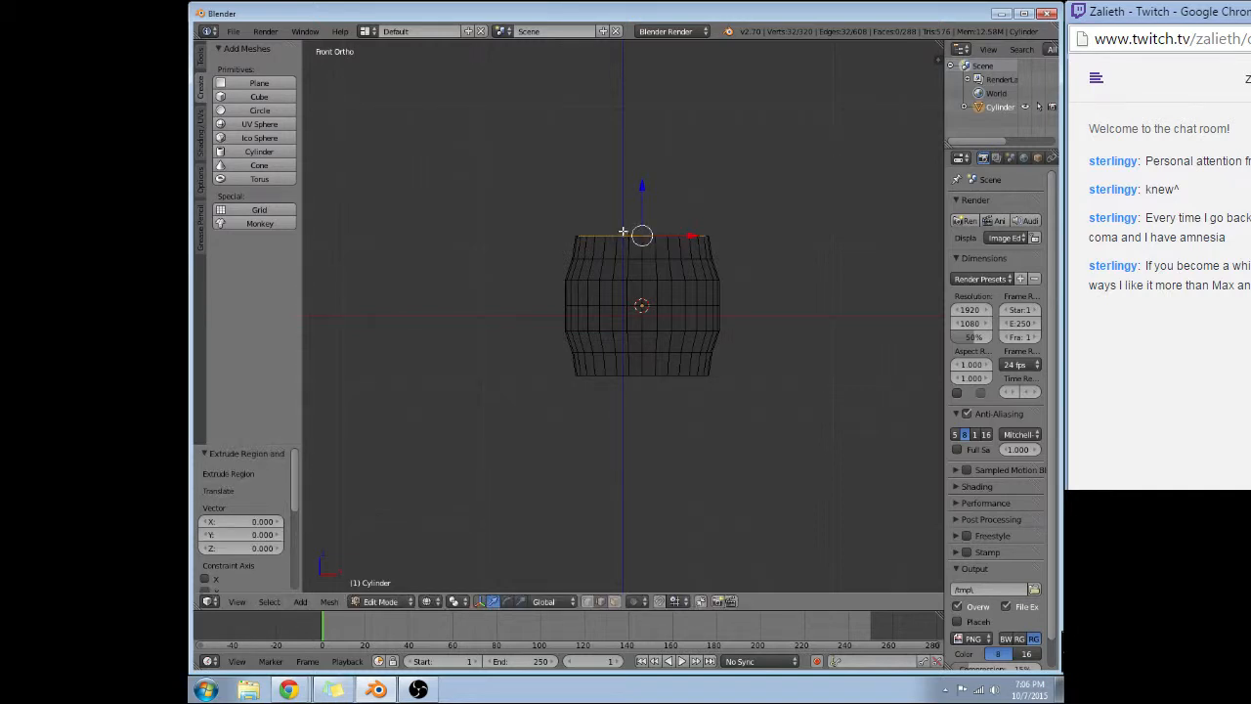
{"action": "middle_click_drag", "start_coordinate": [623, 170], "coordinate": [643, 185]}
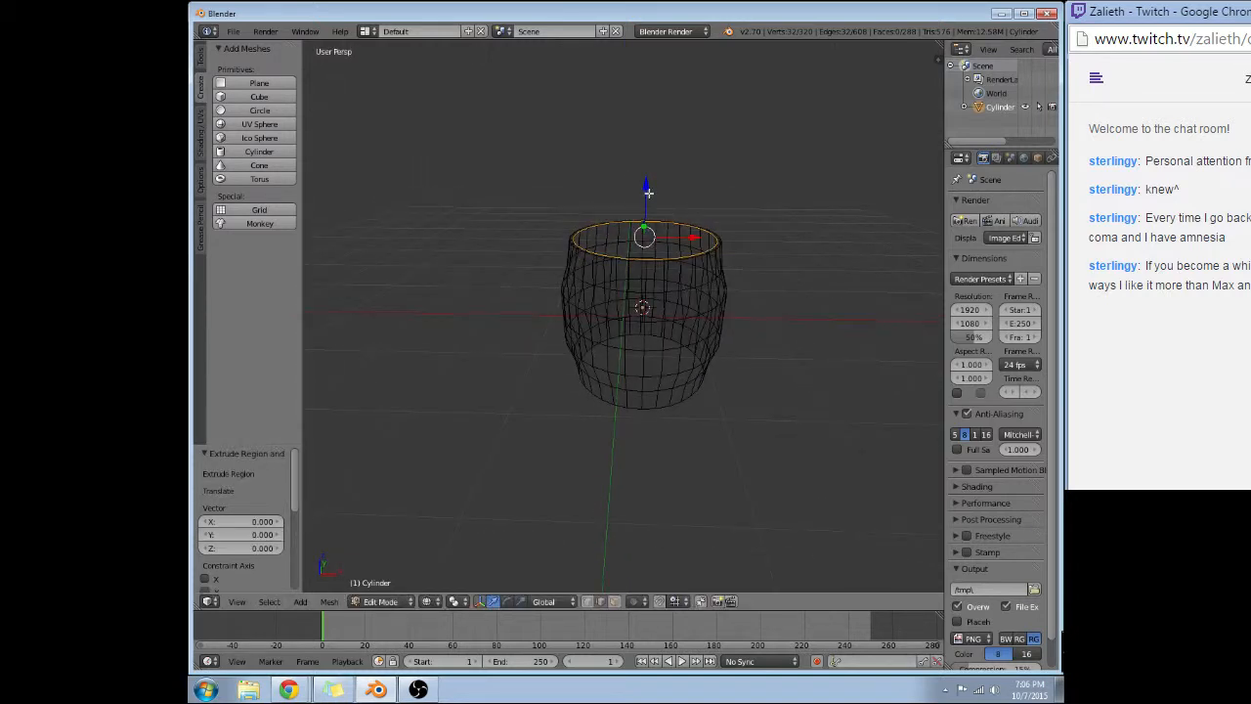
{"action": "key", "text": "e"}
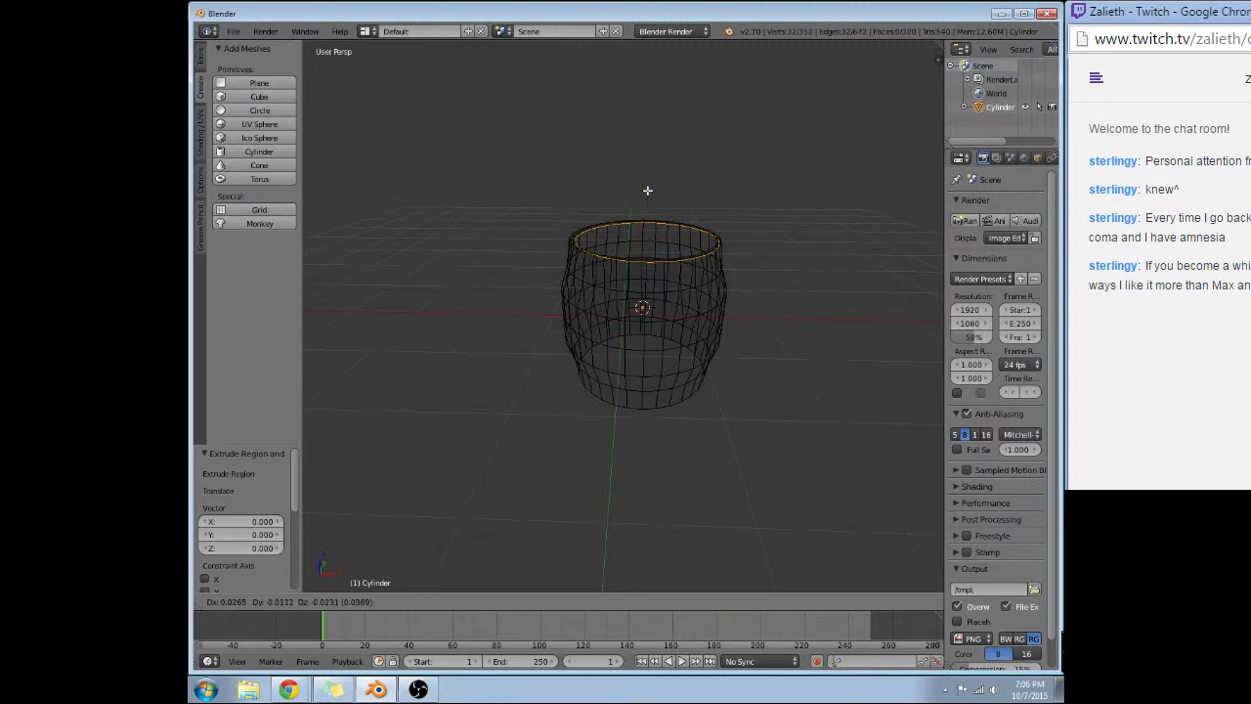
{"action": "key", "text": "z"}
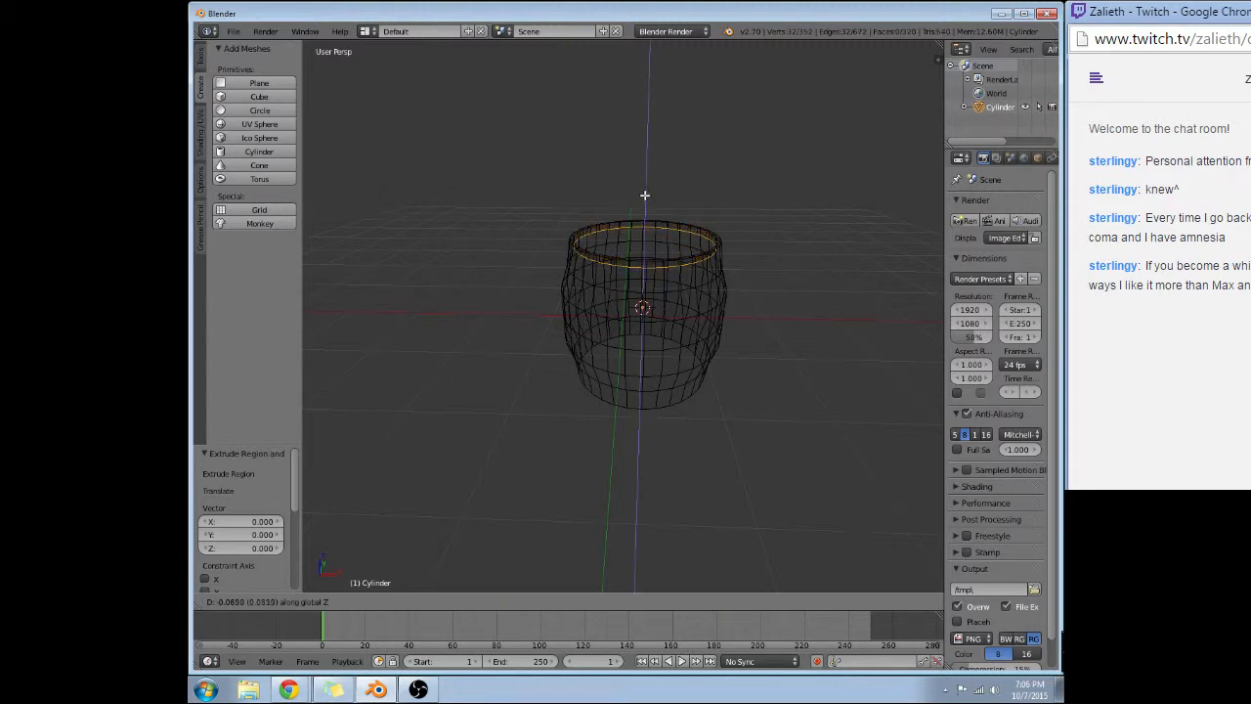
{"action": "left_click", "coordinate": [645, 196]}
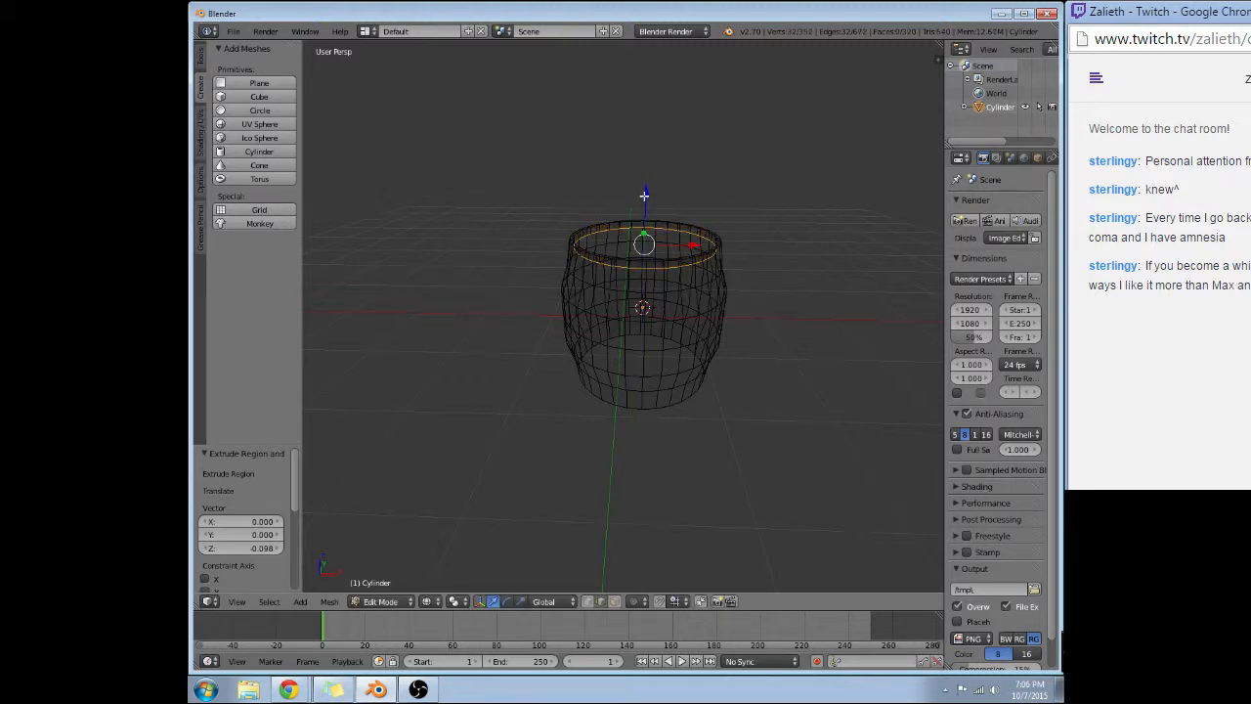
Fill the lowered top loop with a face and return to solid shading.
{"action": "key", "text": "f"}
{"action": "mouse_move", "coordinate": [644, 196]}
{"action": "middle_mouse_down"}
{"action": "mouse_move", "coordinate": [642, 241]}
{"action": "mouse_move", "coordinate": [464, 281]}
{"action": "mouse_move", "coordinate": [641, 191]}
{"action": "mouse_move", "coordinate": [723, 287]}
{"action": "mouse_move", "coordinate": [685, 322]}
{"action": "mouse_move", "coordinate": [603, 213]}
{"action": "mouse_move", "coordinate": [597, 176]}
{"action": "mouse_move", "coordinate": [554, 159]}
{"action": "middle_mouse_up"}
{"action": "key", "text": "z"}
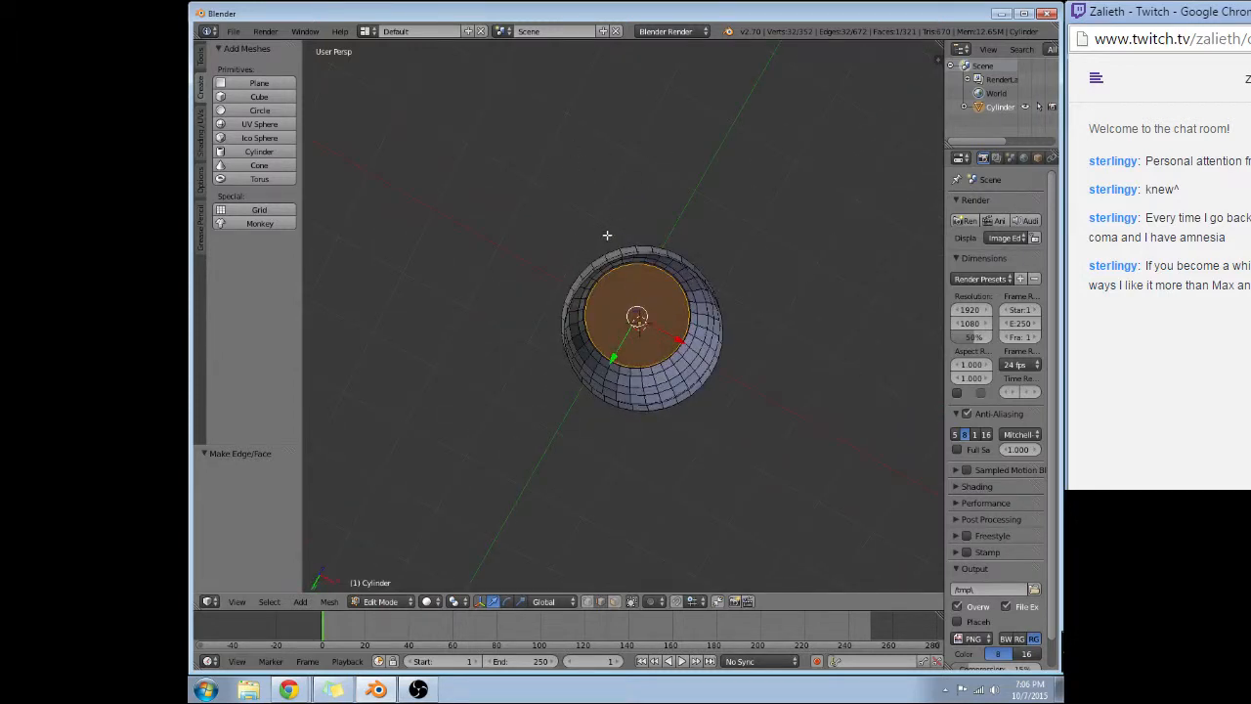
Extrude the bottom rim's edge loop in place, scale it uniformly by 0.95 and show the model in wireframe from the front.
{"action": "middle_click_drag", "start_coordinate": [601, 264], "coordinate": [599, 306]}
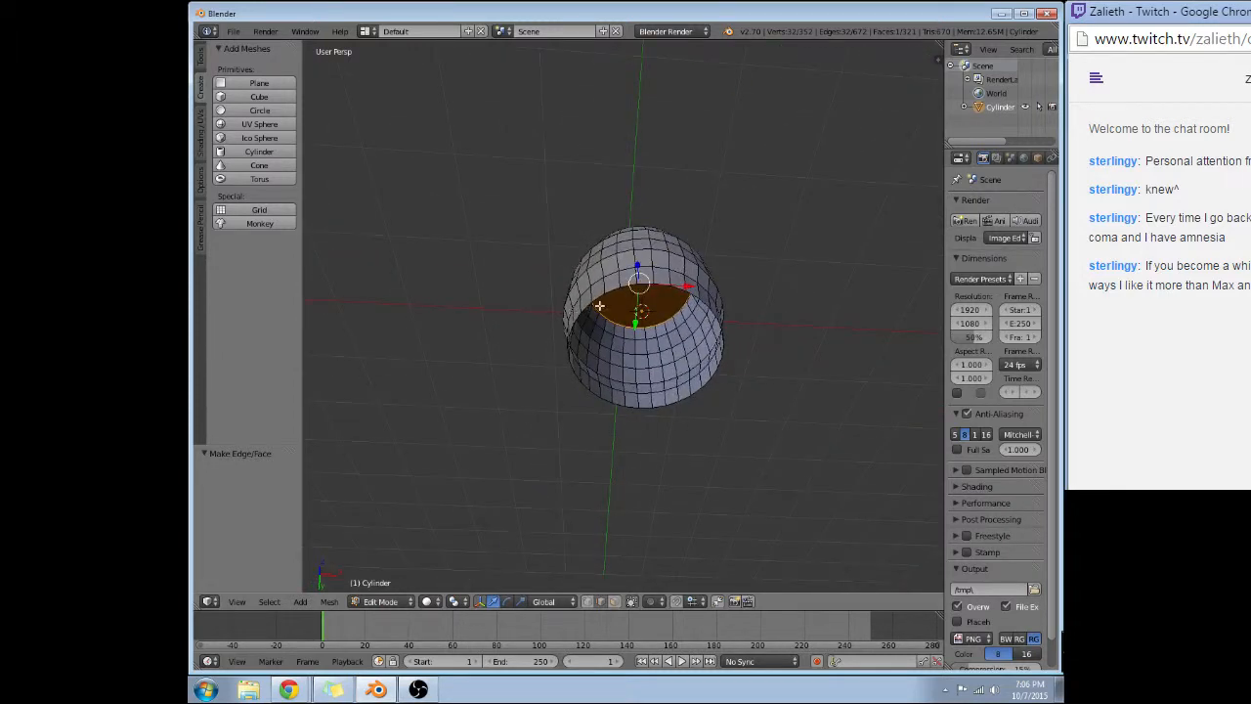
{"action": "right_click", "coordinate": [589, 306], "text": "alt"}
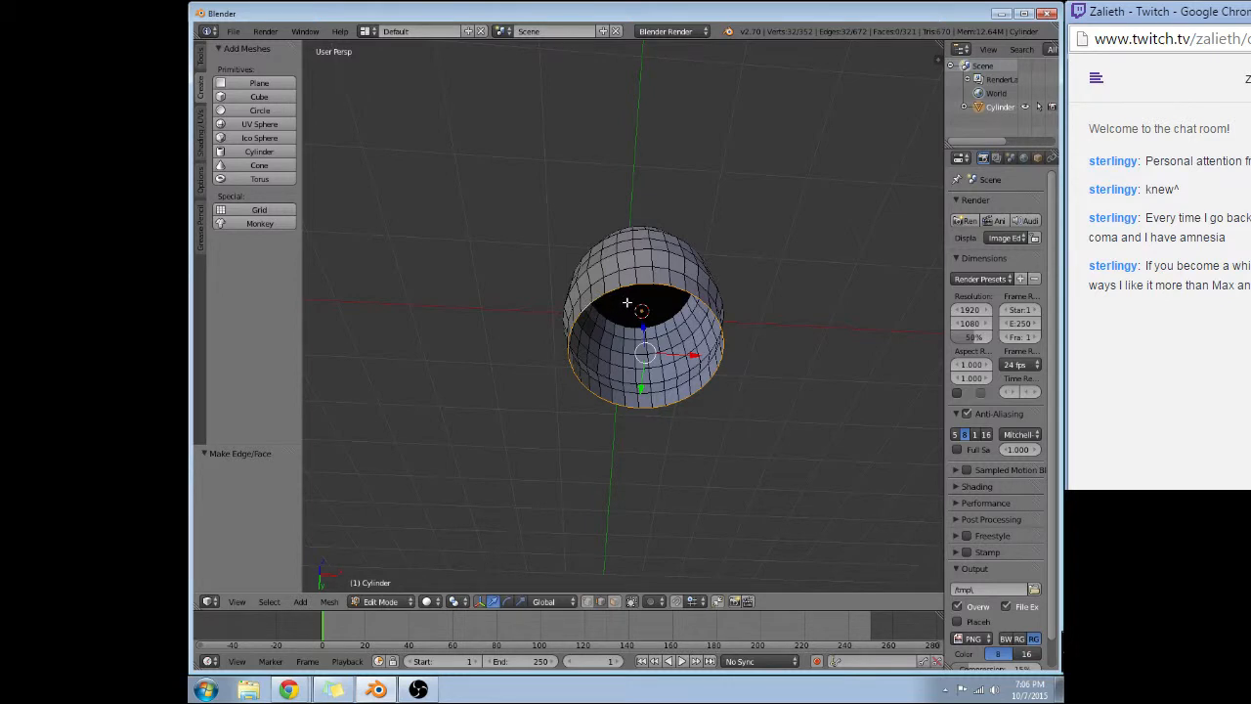
{"action": "middle_click_drag", "start_coordinate": [629, 304], "coordinate": [606, 329]}
{"action": "key", "text": "e"}
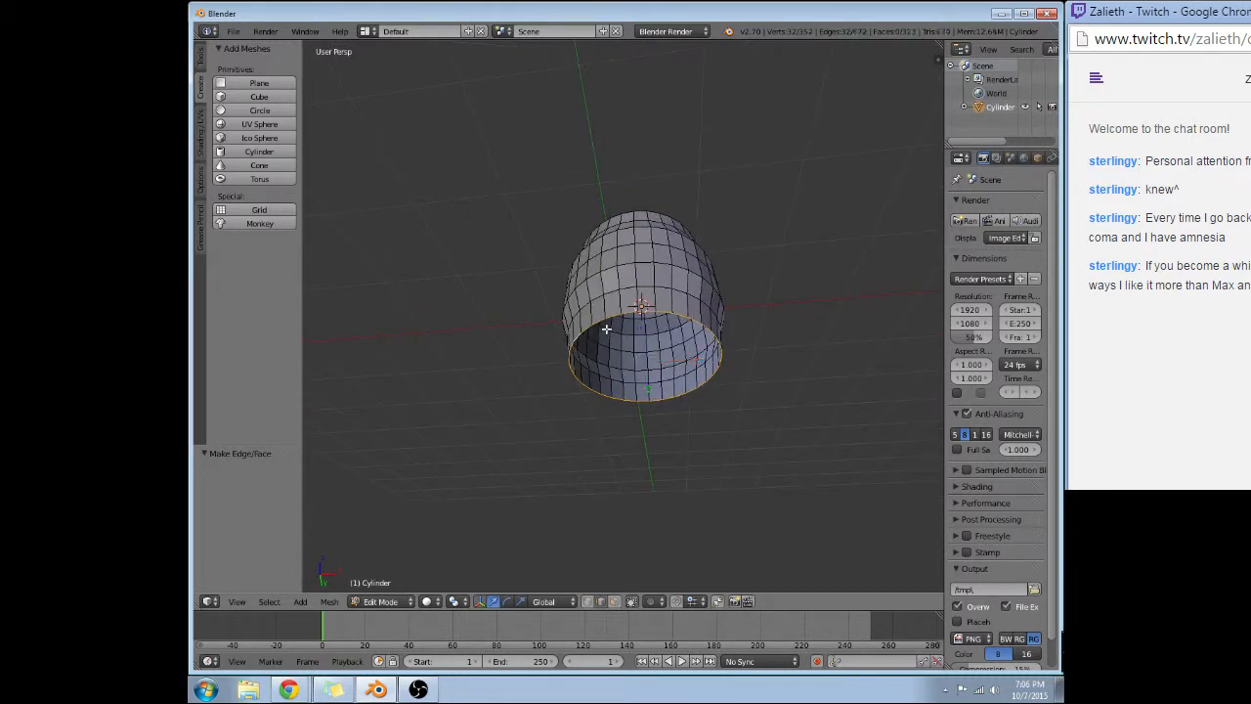
{"action": "key", "text": "Escape"}
{"action": "type", "text": "s095"}
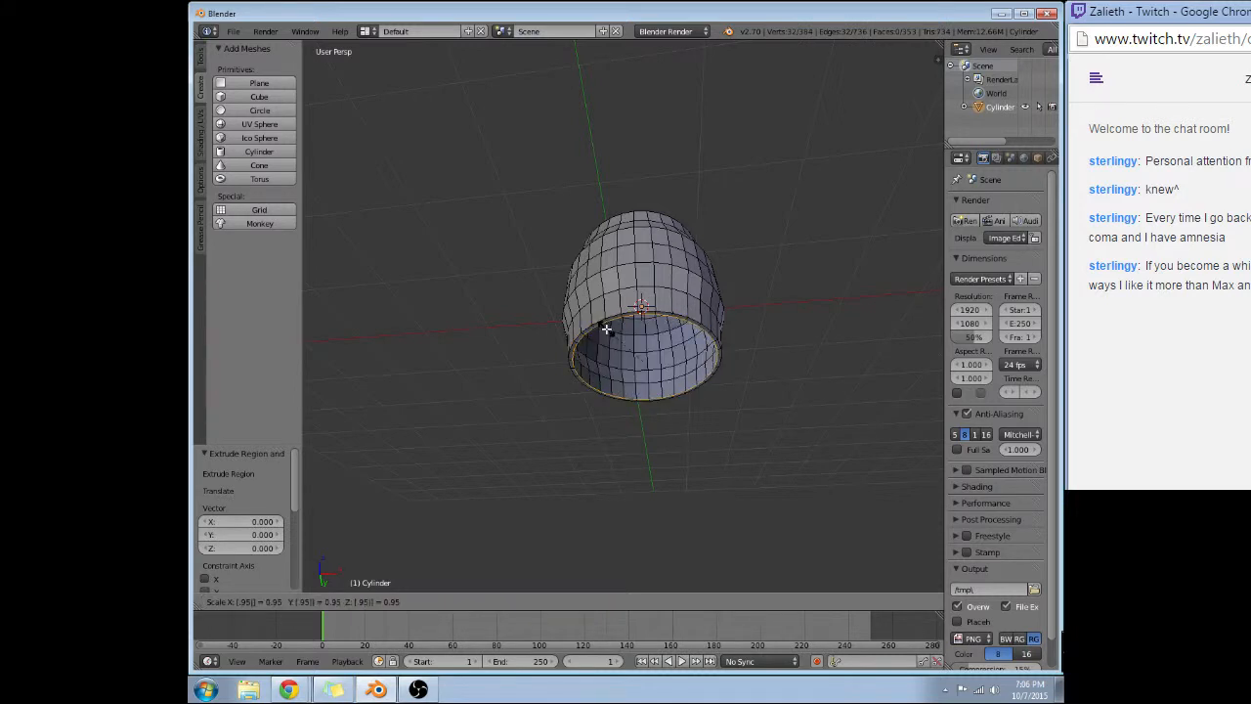
{"action": "key", "text": "Return"}
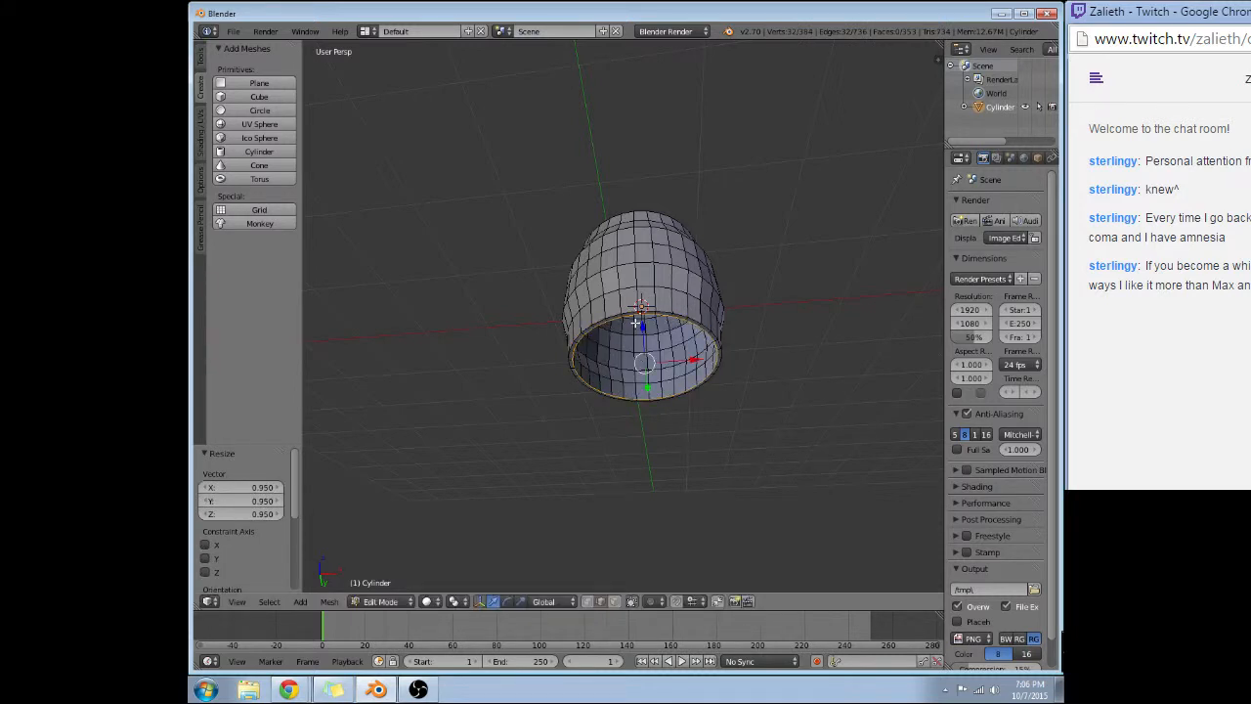
{"action": "key", "text": "z"}
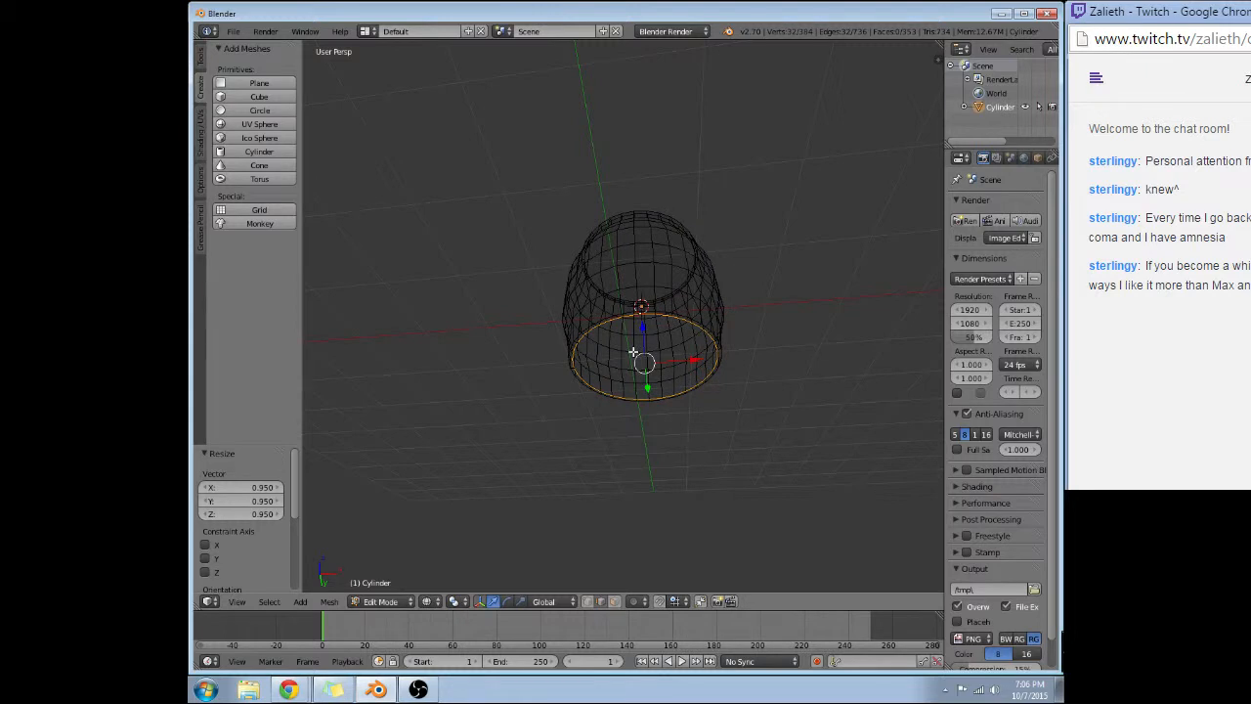
{"action": "key", "text": "KP_1"}
{"action": "key", "text": "g"}
{"action": "key", "text": "z"}
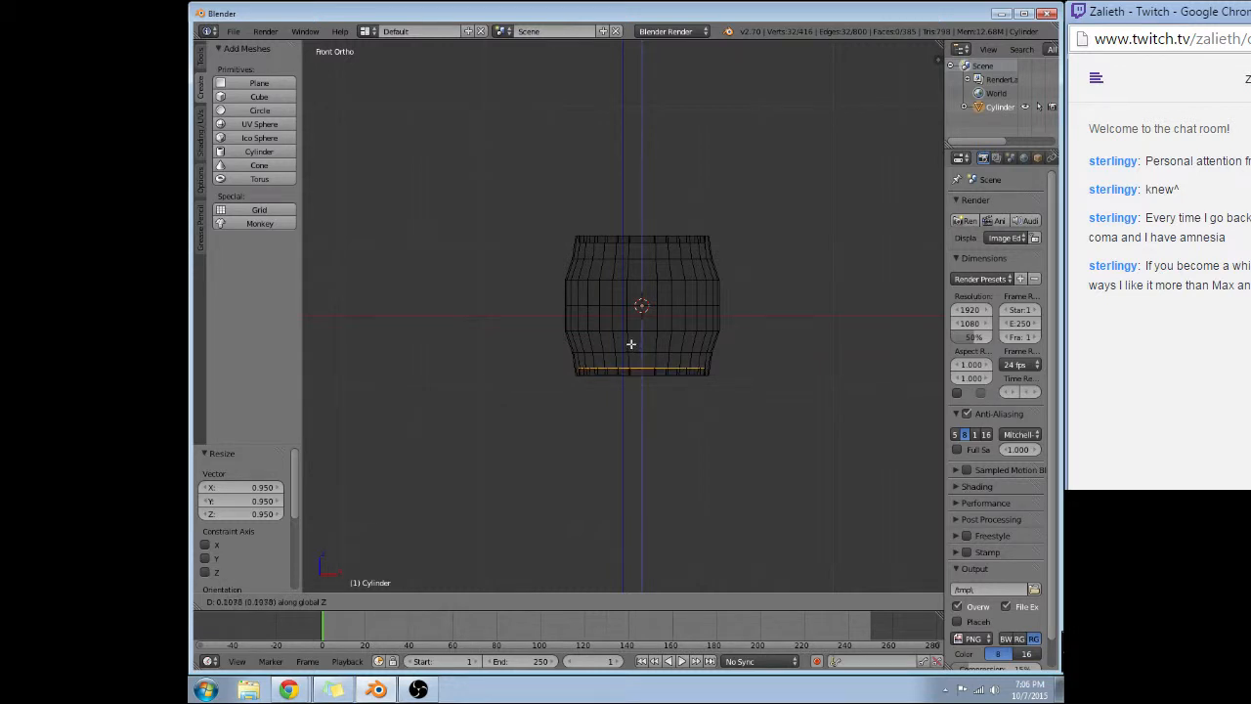
{"action": "key", "text": "z"}
{"action": "key", "text": "z"}
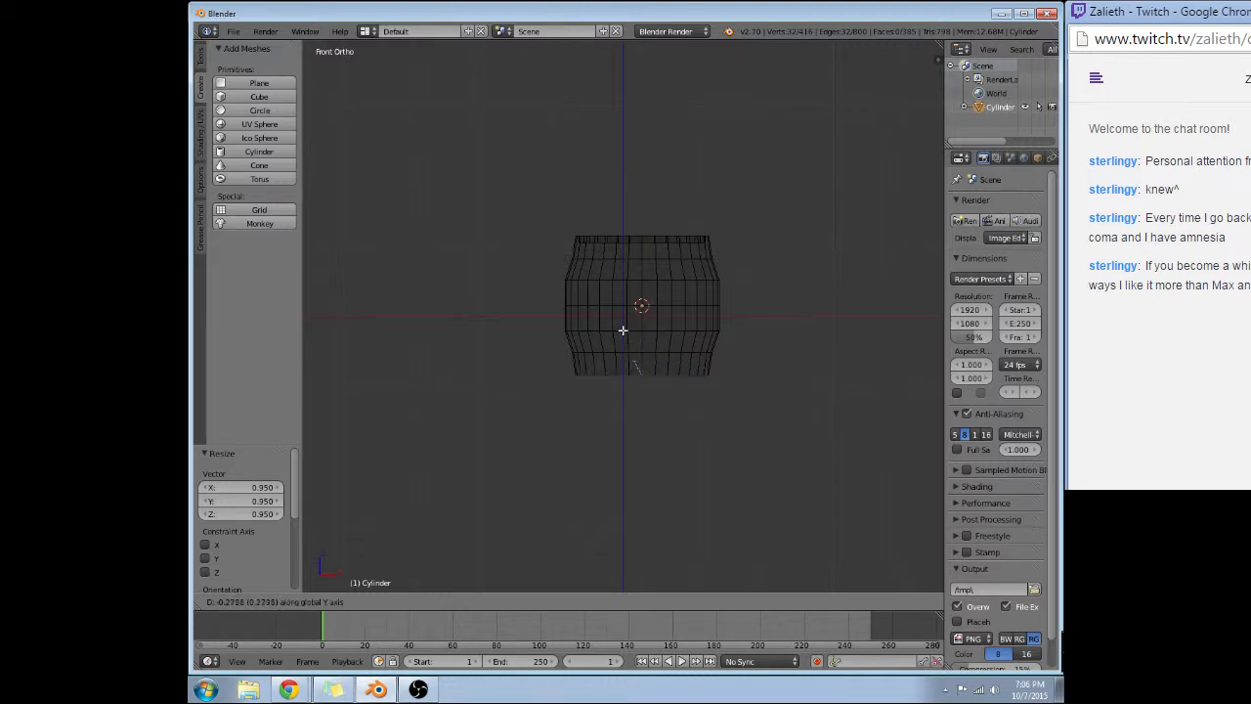
{"action": "right_click", "coordinate": [619, 325]}
Extrude the inner bottom rim loop up along Z by about 0.105.
{"action": "middle_click_drag", "start_coordinate": [568, 407], "coordinate": [595, 391]}
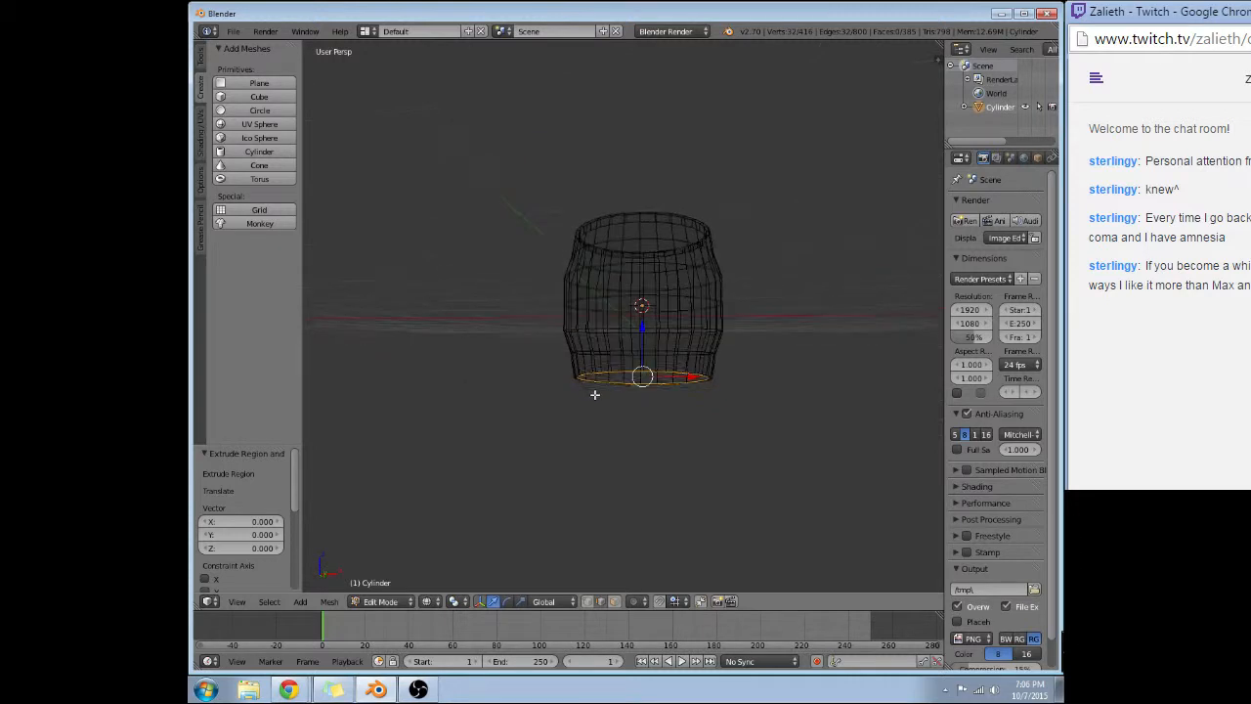
{"action": "key", "text": "e"}
{"action": "key", "text": "z"}
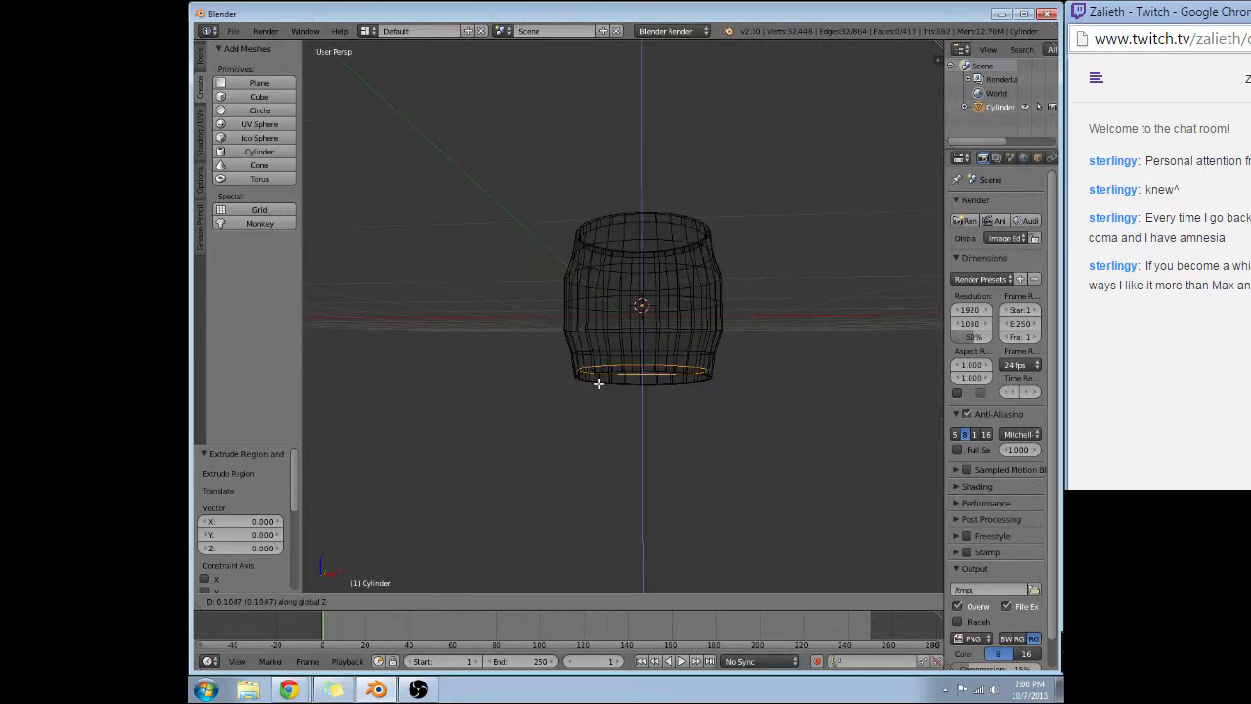
{"action": "left_click", "coordinate": [598, 384]}
{"action": "left_click", "coordinate": [599, 382]}
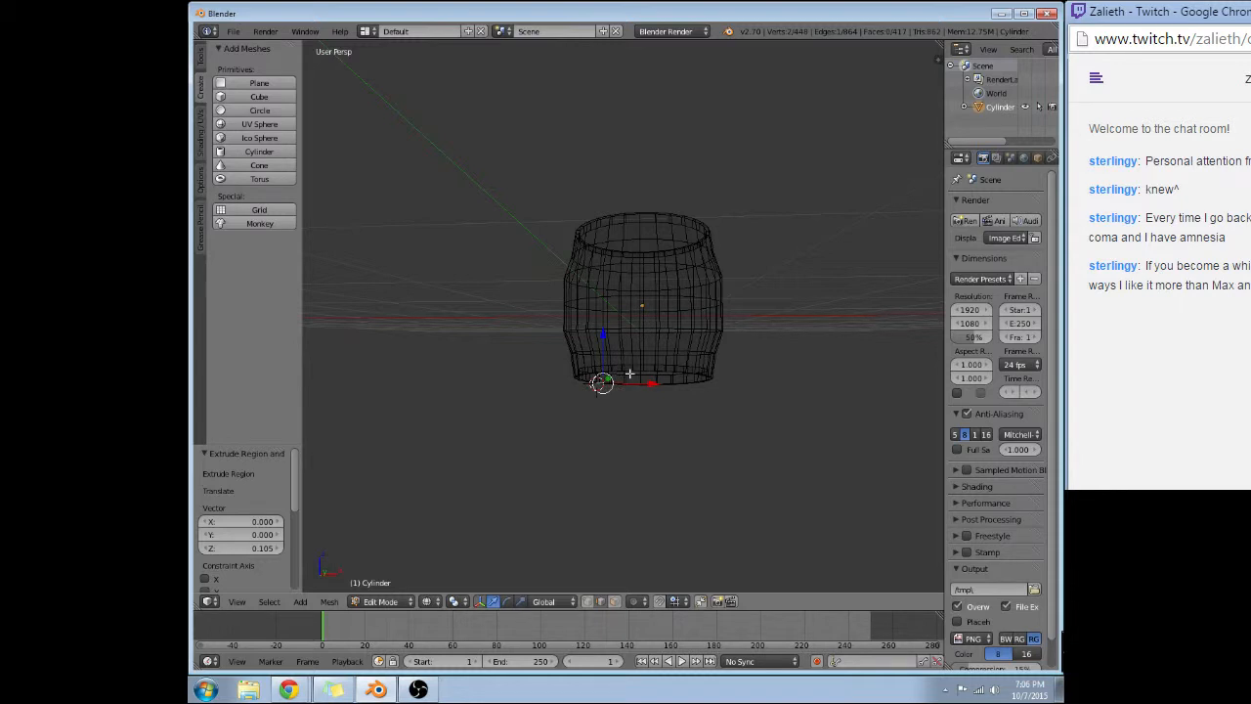
Select the raised inner bottom loop, fill it with a face and return to solid shading.
{"action": "right_click", "coordinate": [629, 374], "text": "alt"}
{"action": "key", "text": "f"}
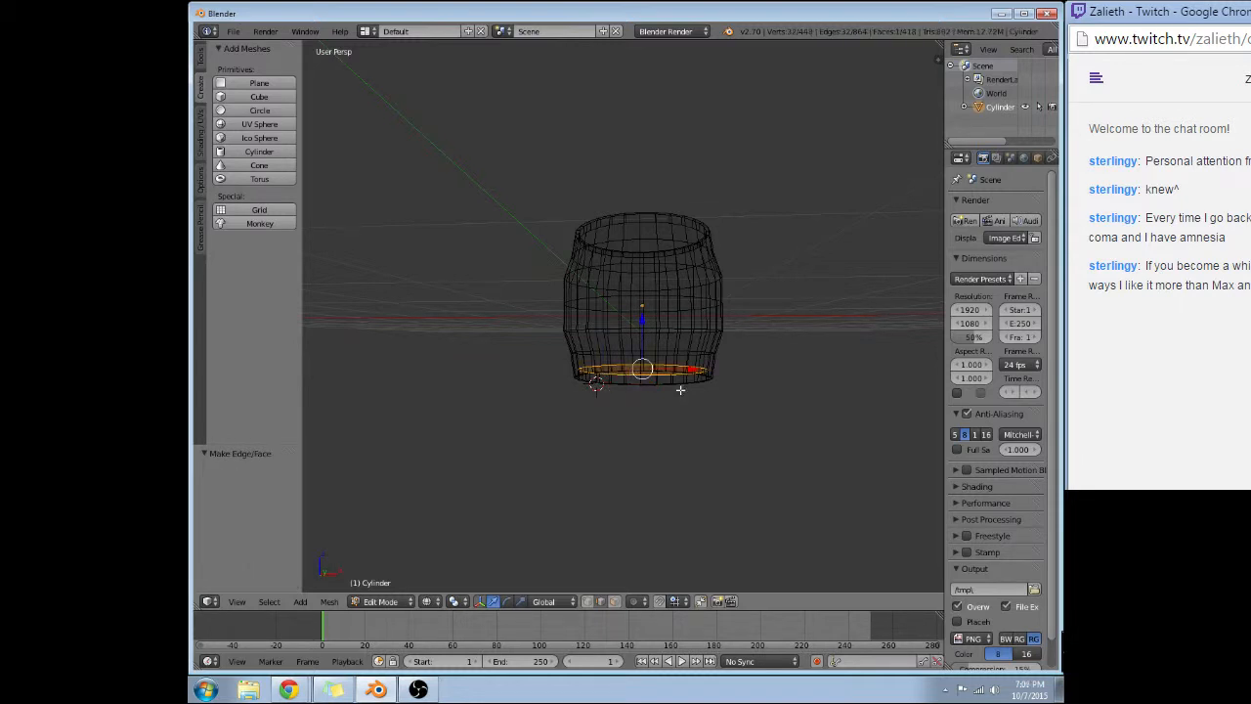
{"action": "mouse_move", "coordinate": [679, 388]}
{"action": "middle_mouse_down"}
{"action": "mouse_move", "coordinate": [589, 409]}
{"action": "mouse_move", "coordinate": [605, 340]}
{"action": "mouse_move", "coordinate": [646, 310]}
{"action": "middle_mouse_up"}
{"action": "key", "text": "z"}
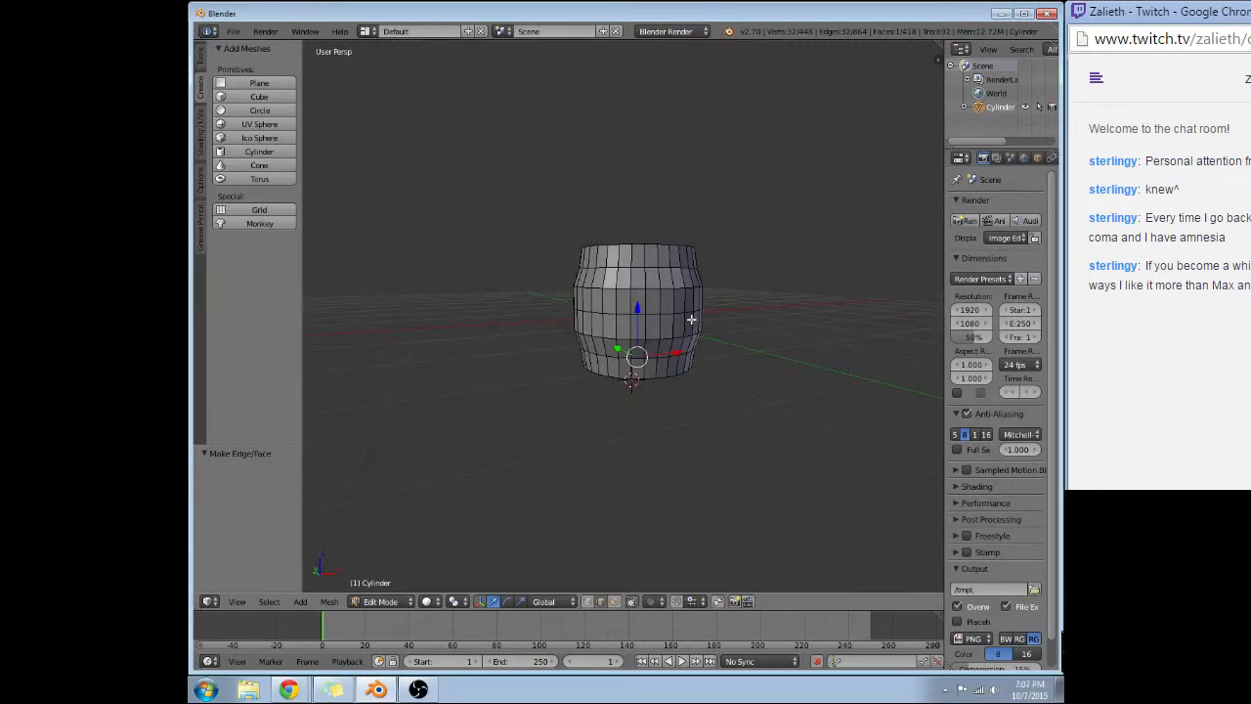
Switch to face selection mode and select the horizontal face loop just above the barrel's middle.
{"action": "left_click", "coordinate": [614, 602]}
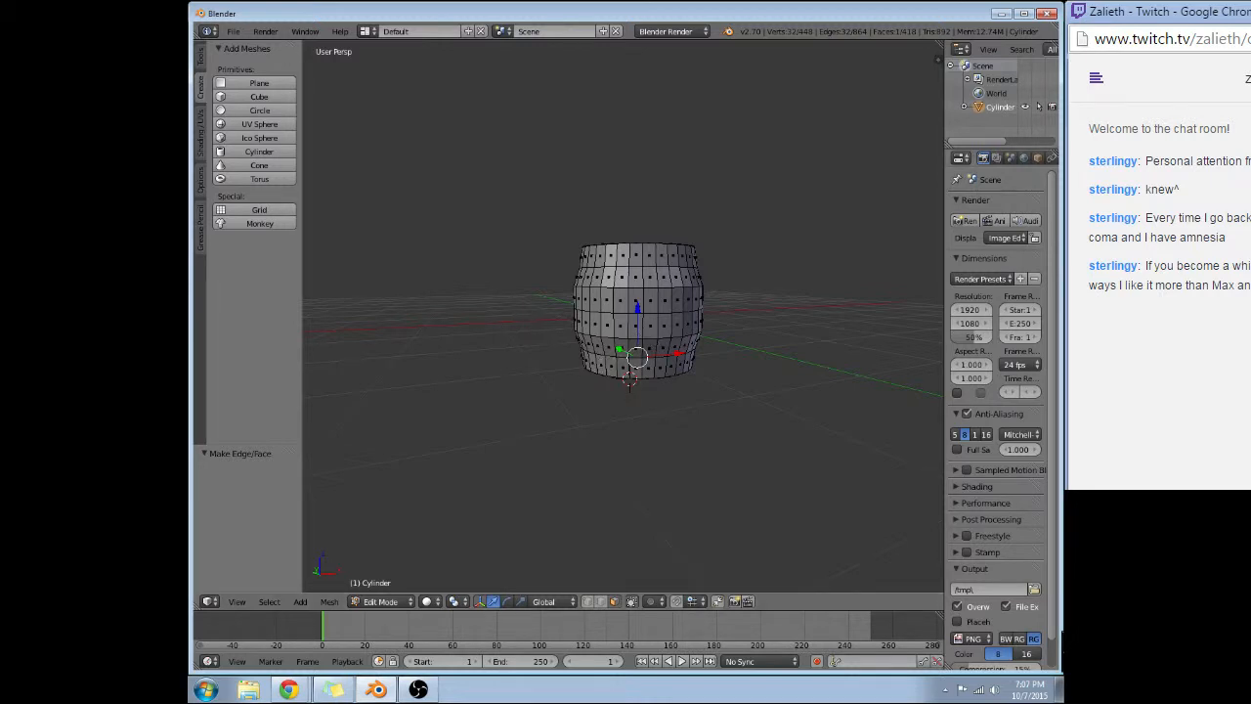
{"action": "middle_click_drag", "start_coordinate": [701, 249], "coordinate": [765, 293]}
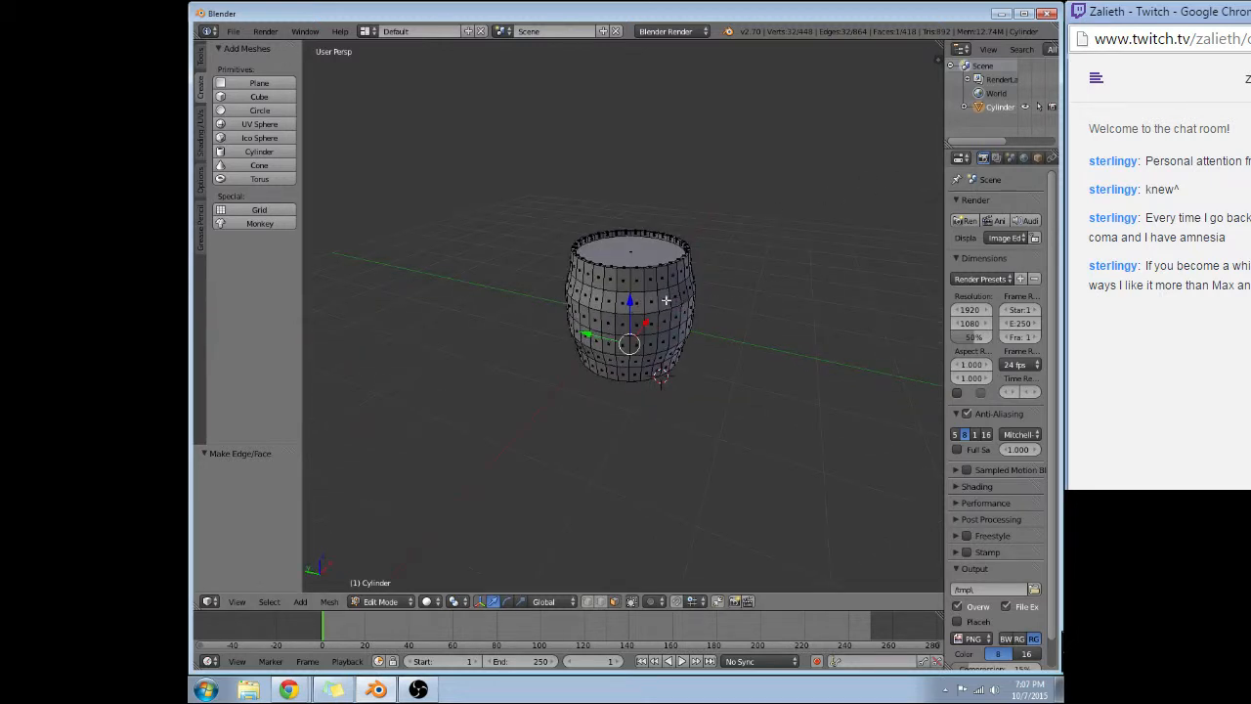
{"action": "key", "text": "space"}
{"action": "key", "text": "Escape"}
{"action": "right_click", "coordinate": [665, 301]}
{"action": "right_click", "coordinate": [665, 302], "text": "alt"}
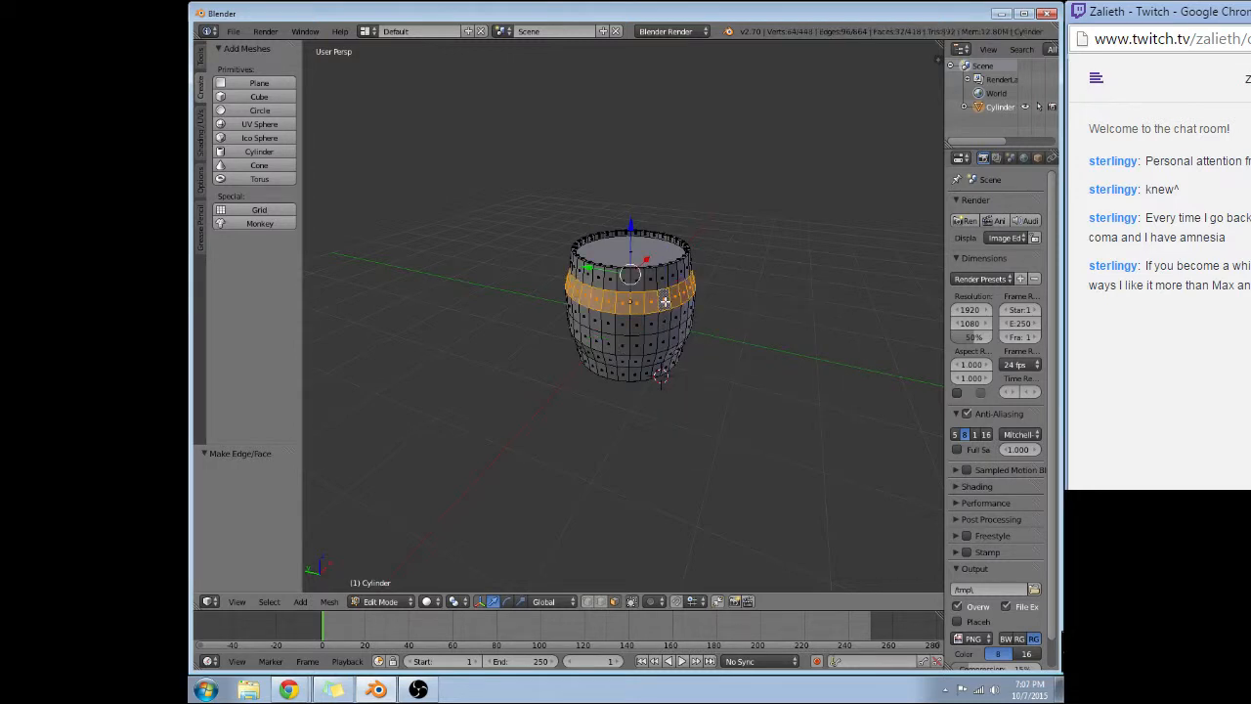
Try twice to add a face loop near the barrel's bottom to the selection, undoing each attempt.
{"action": "right_click", "coordinate": [650, 362], "text": "alt+shift"}
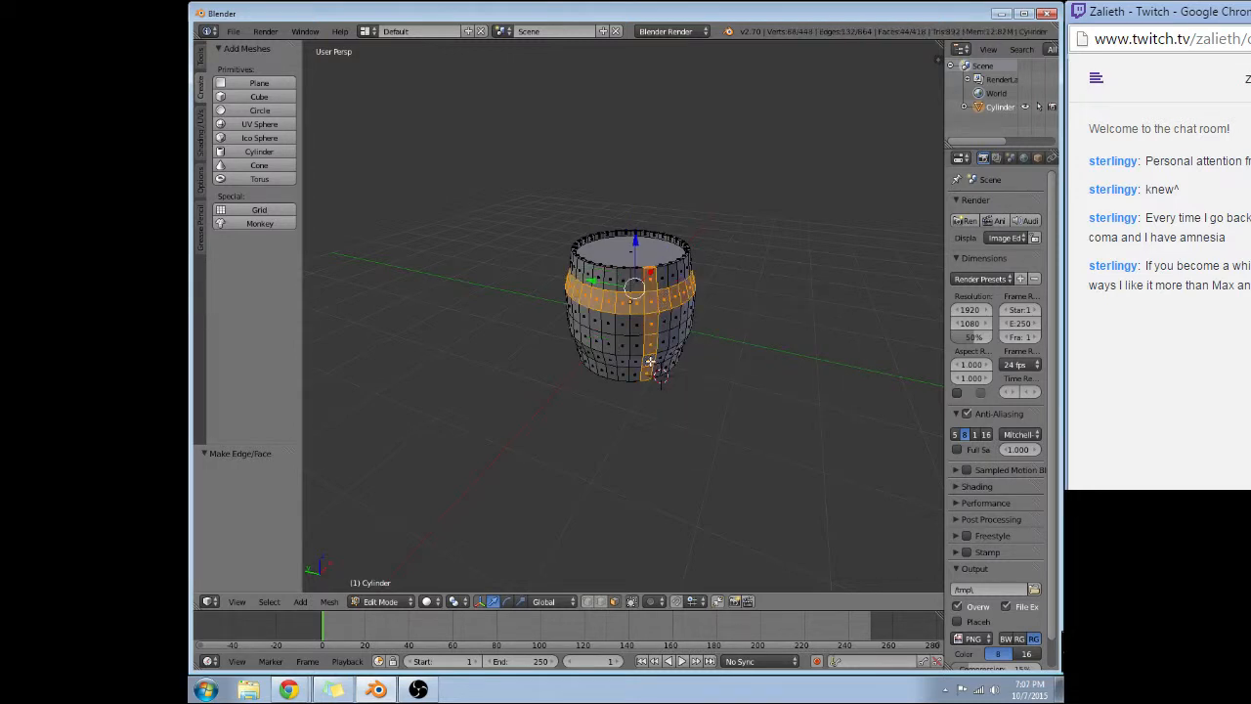
{"action": "key", "text": "ctrl+z"}
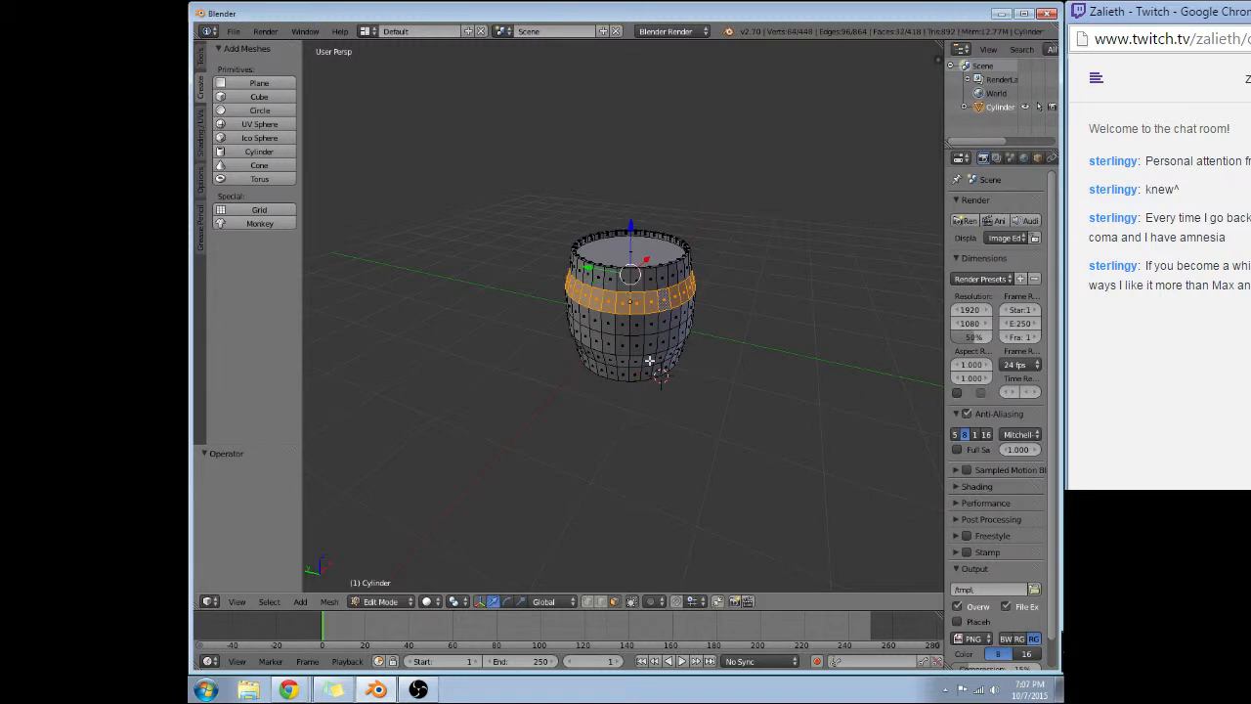
{"action": "right_click", "coordinate": [647, 362], "text": "alt+shift"}
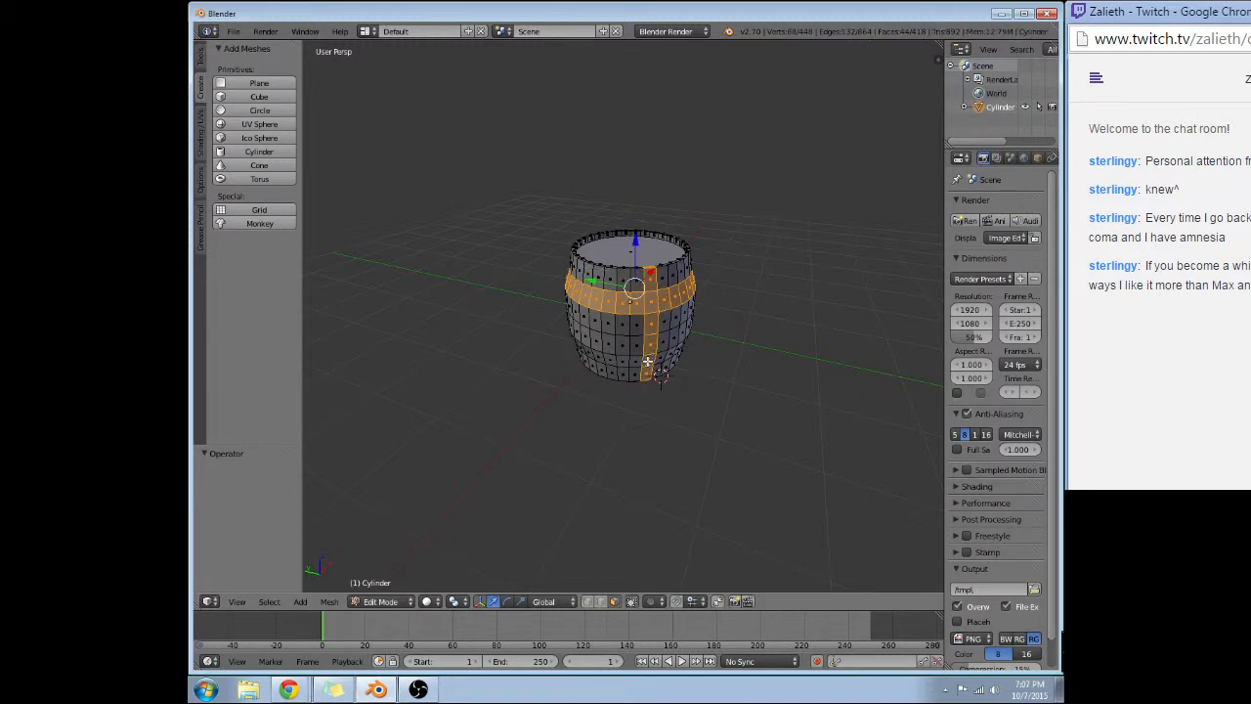
{"action": "key", "text": "ctrl+z"}
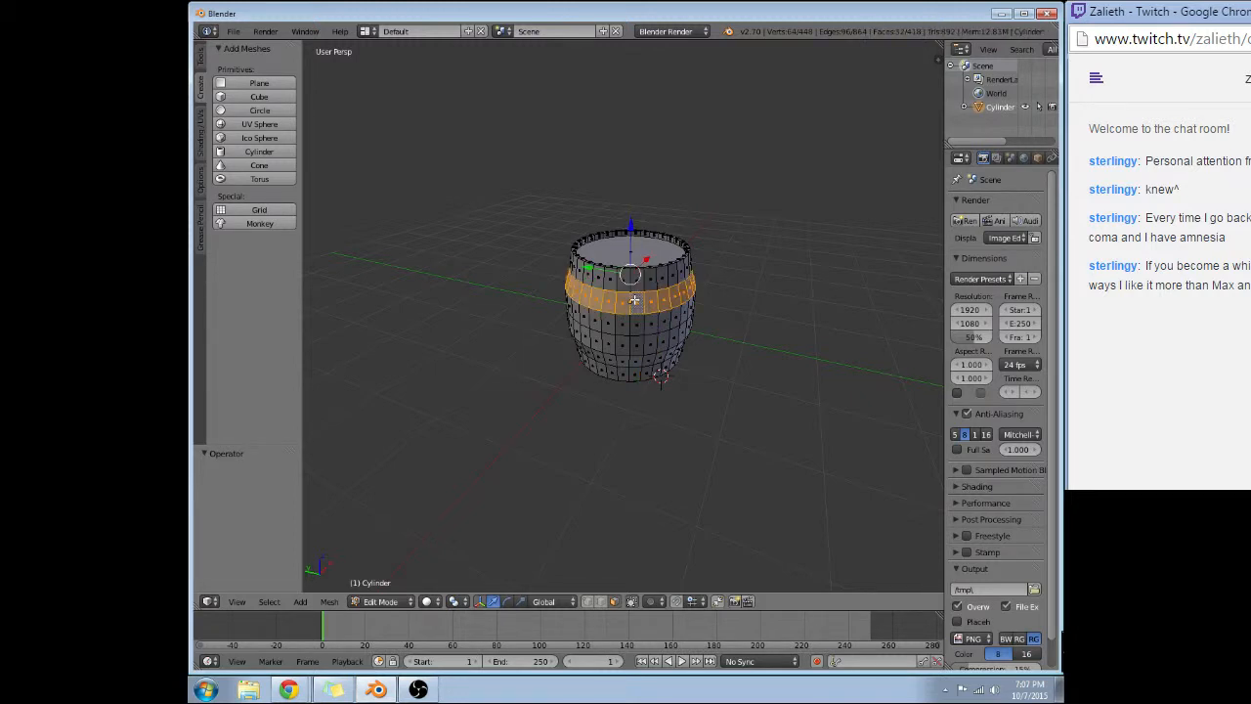
Add the face loop near the barrel's bottom to the selection and try extruding both loops by 1.
{"action": "right_click", "coordinate": [633, 357], "text": "alt+shift"}
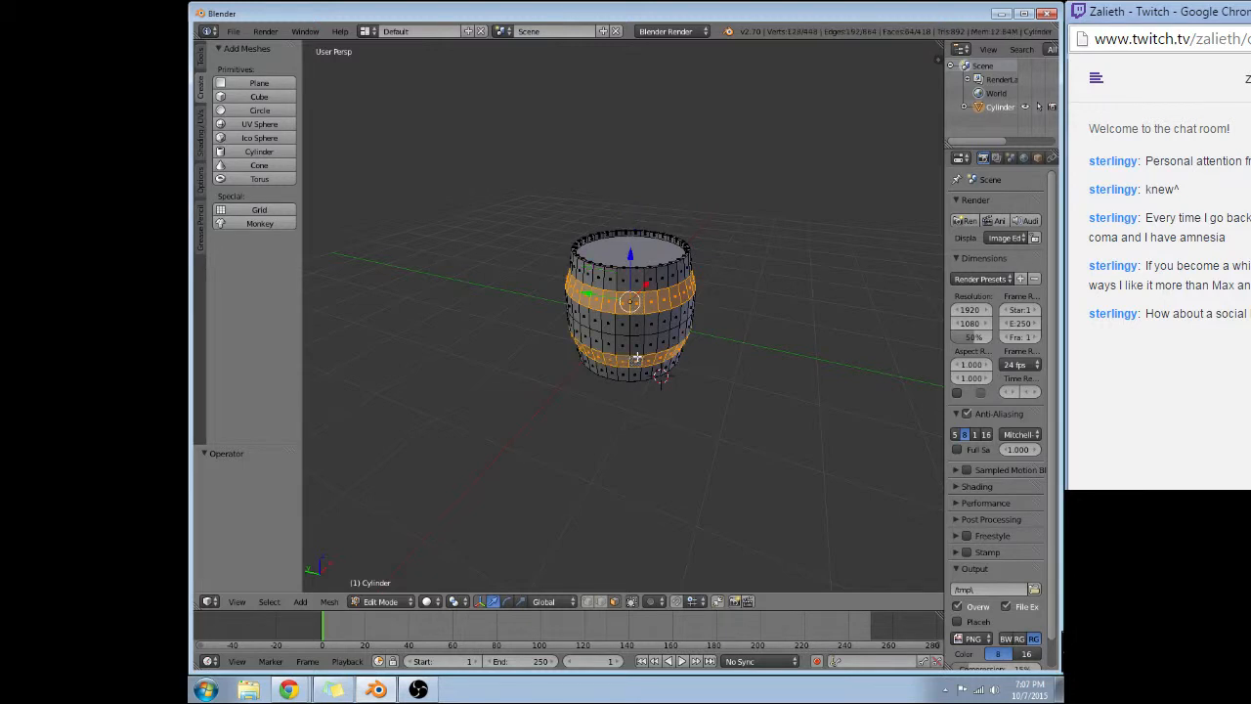
{"action": "key", "text": "e"}
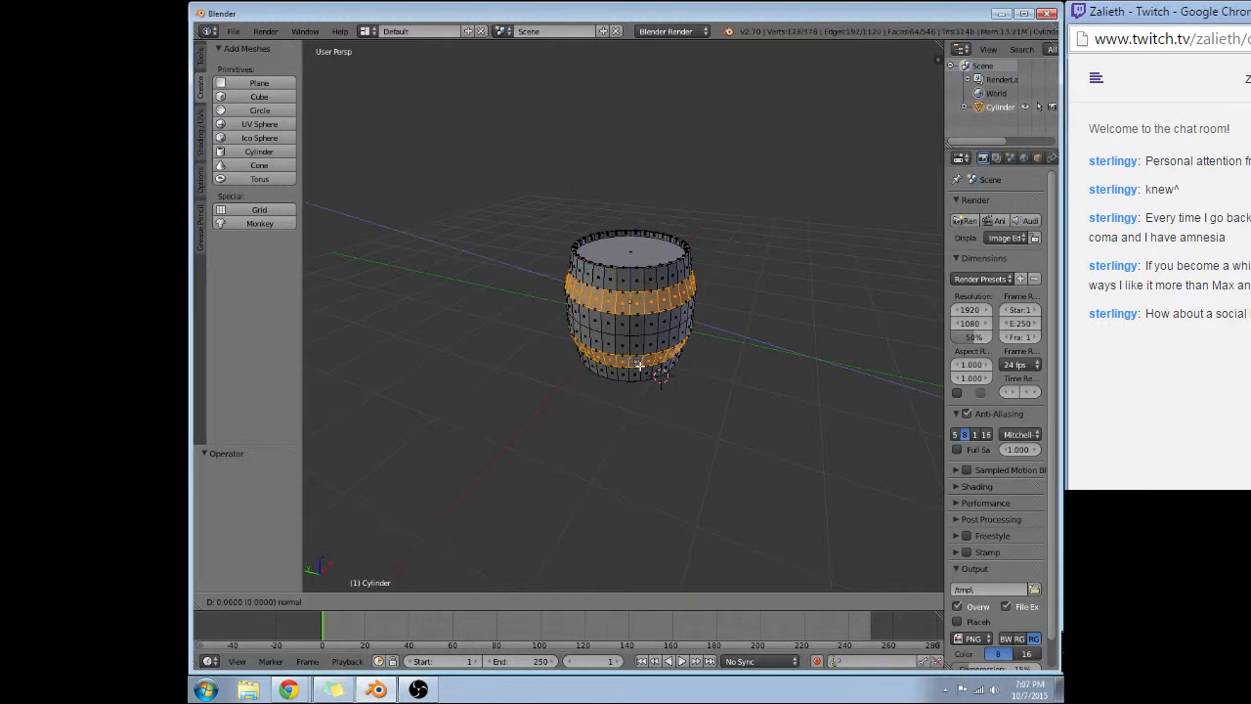
{"action": "key", "text": "1"}
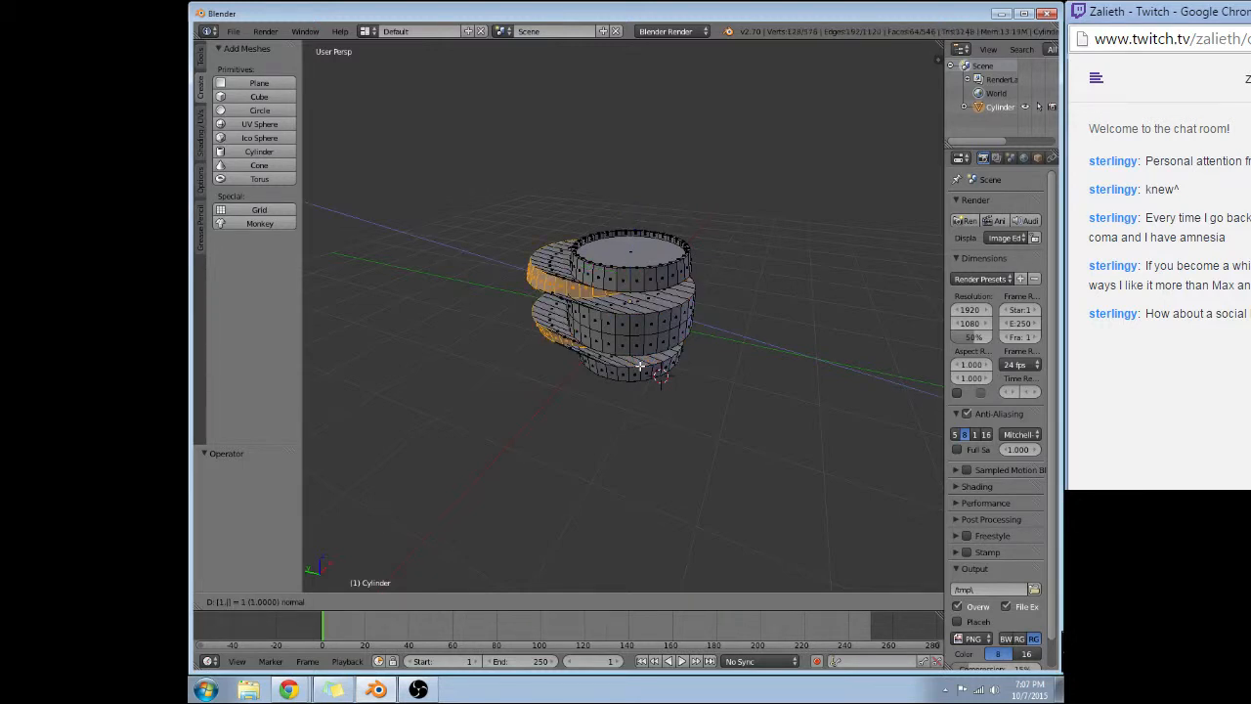
{"action": "key", "text": "Escape"}
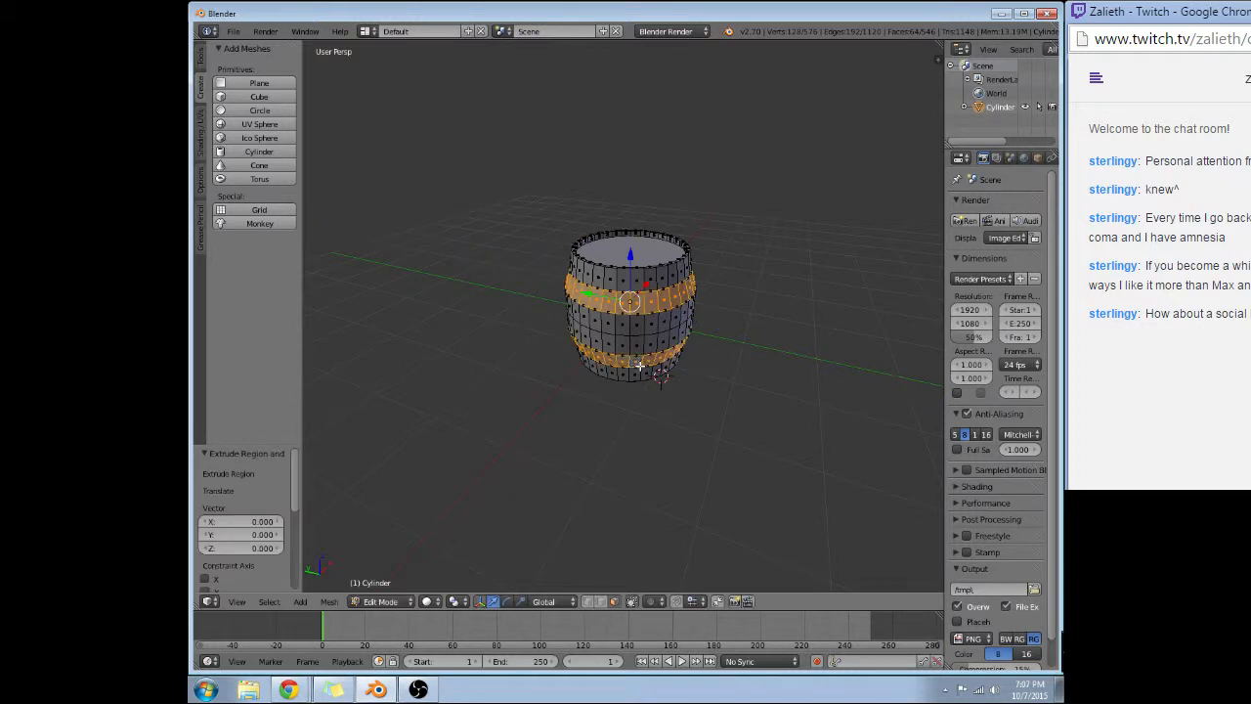
{"action": "key", "text": "ctrl+z"}
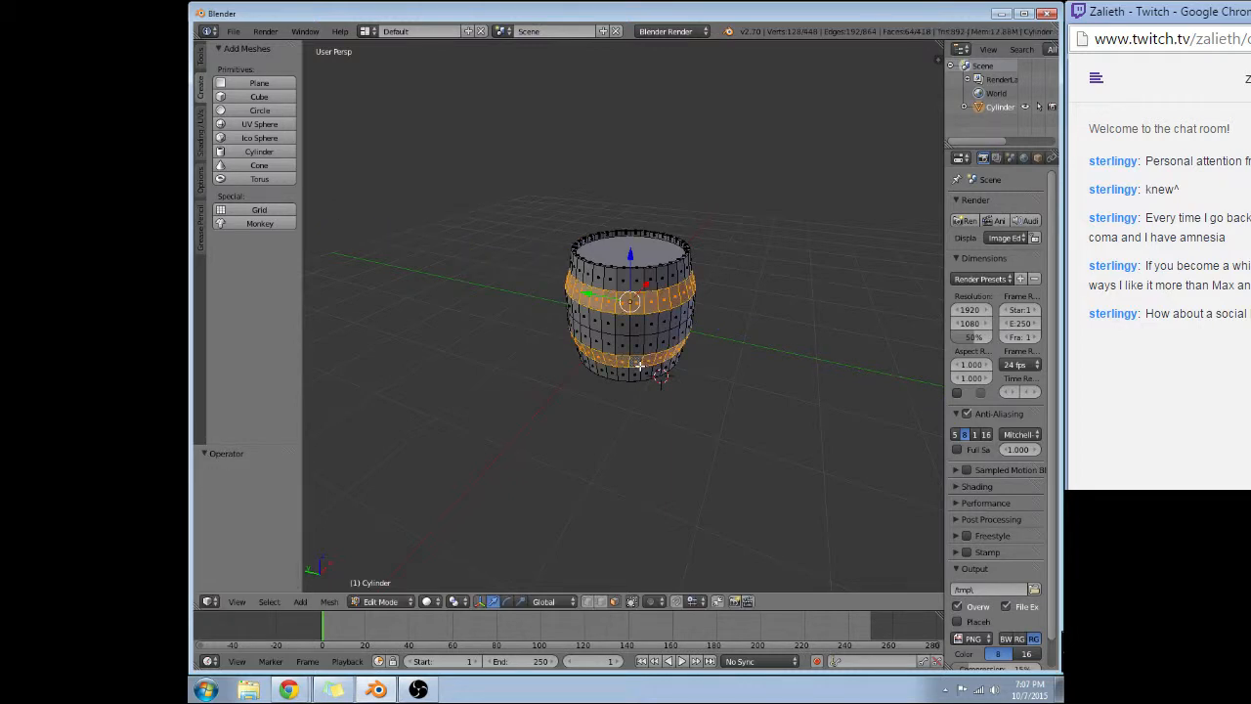
Extrude both selected face loops in place and scale the new faces by 1.01.
{"action": "key", "text": "e"}
{"action": "key", "text": "Escape"}
{"action": "type", "text": "s"}
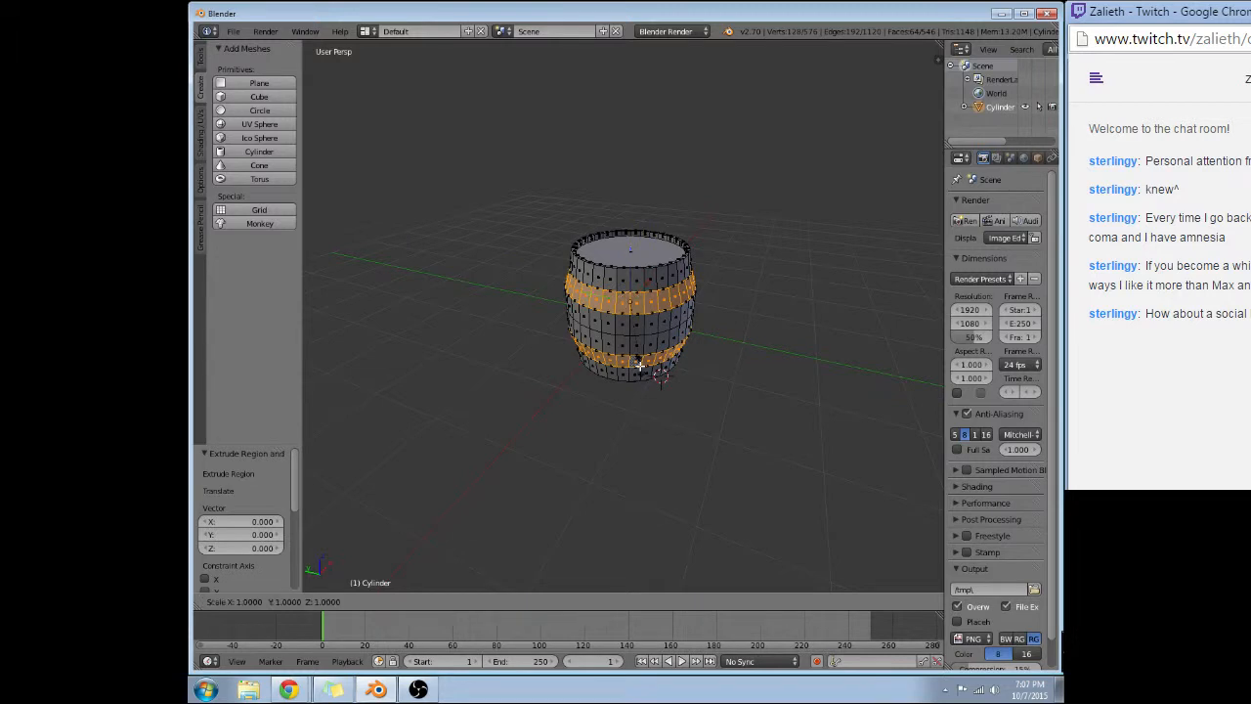
{"action": "type", "text": "1.05"}
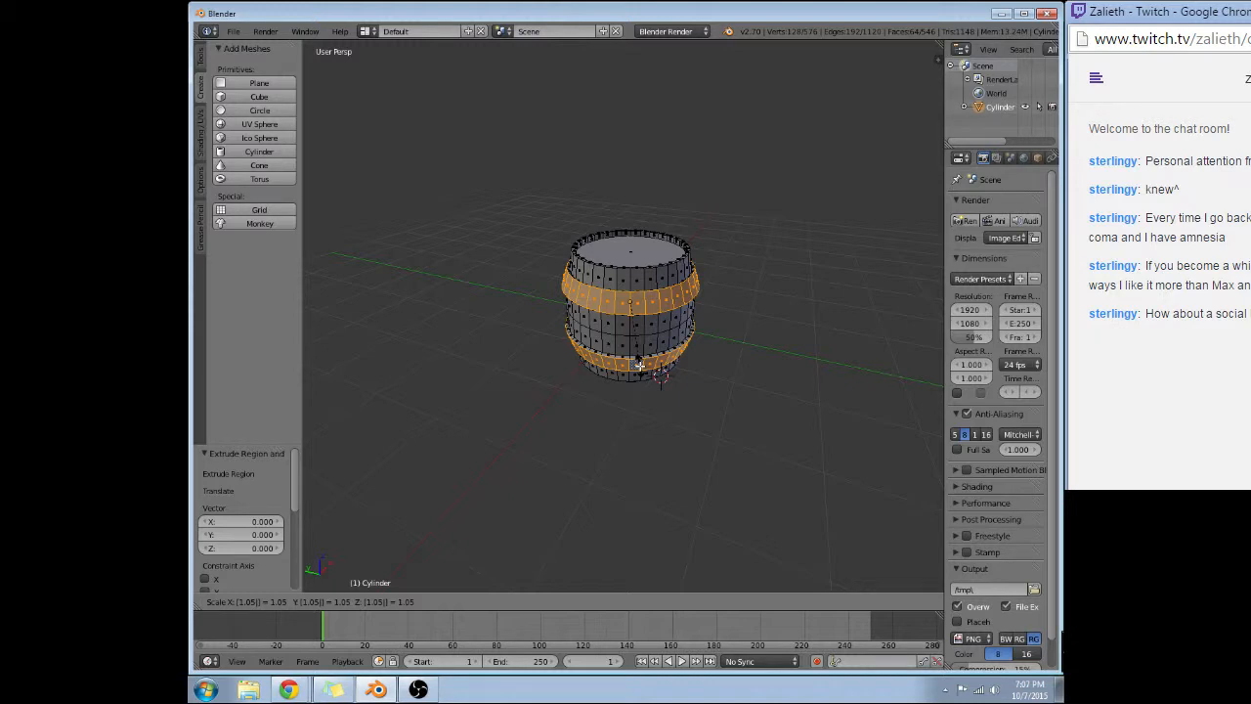
{"action": "key", "text": "BackSpace"}
{"action": "key", "text": "BackSpace"}
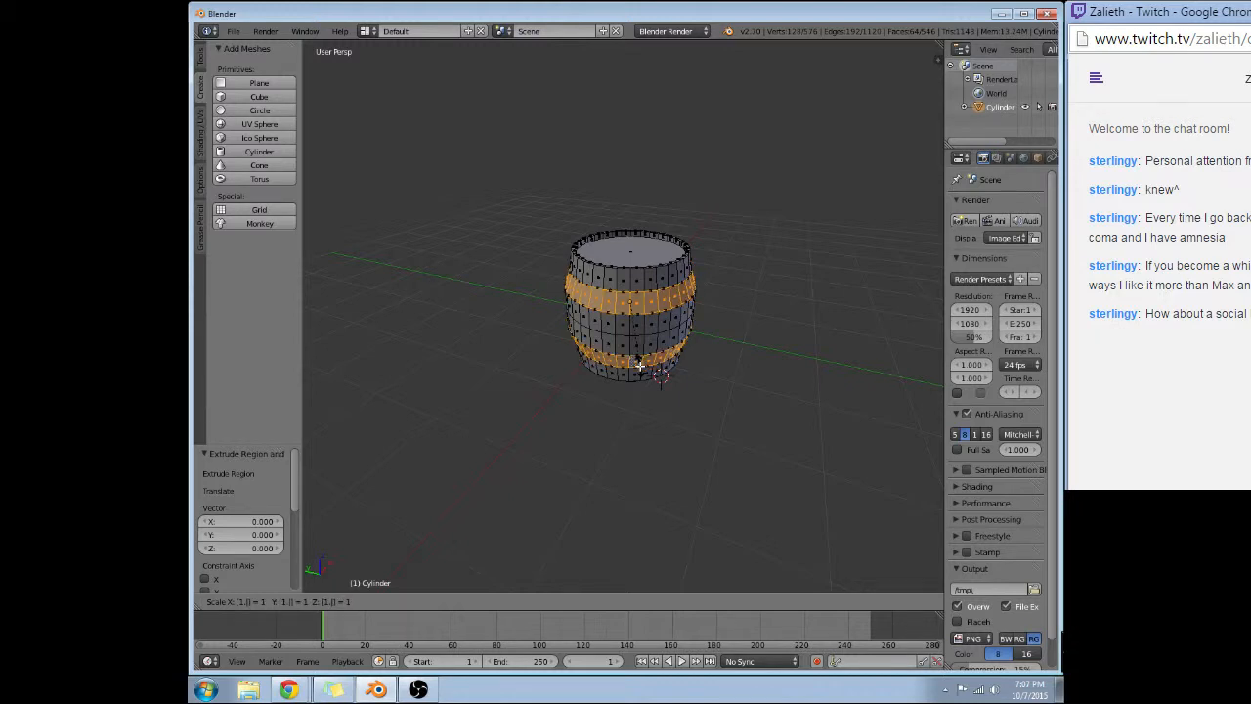
{"action": "type", "text": "01"}
{"action": "key", "text": "Return"}
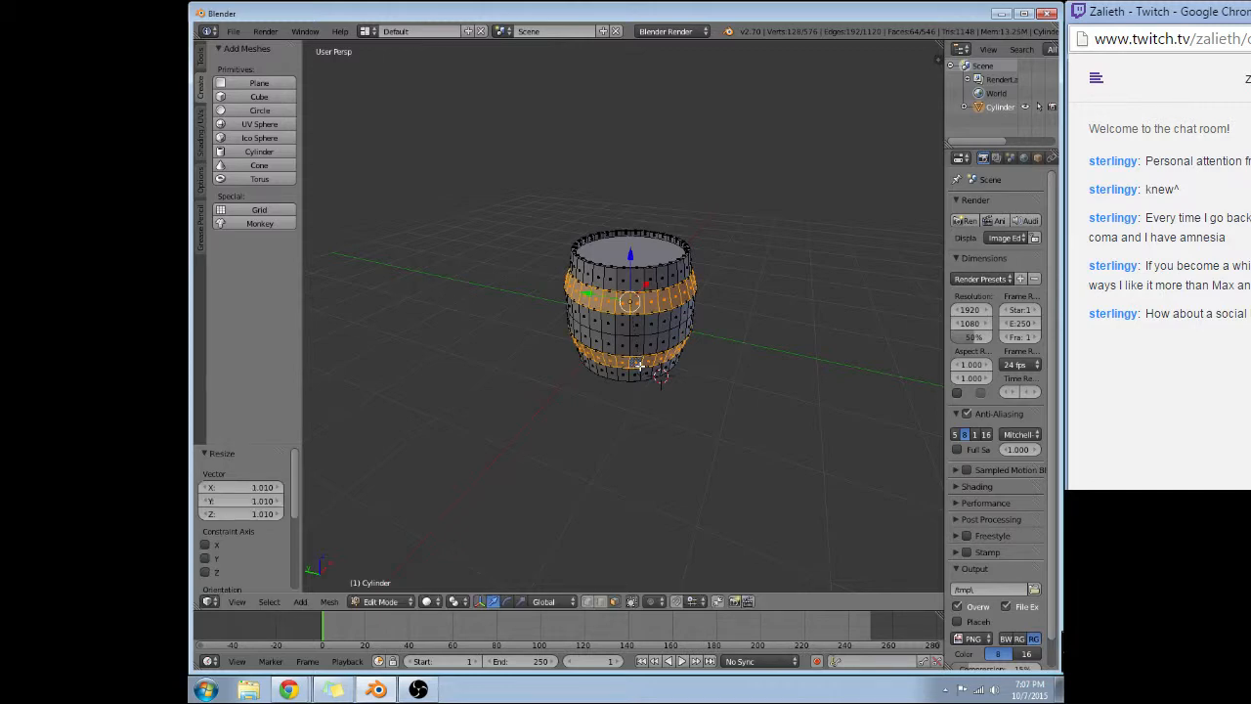
Try rotating the extruded bands about the Z axis, and undo their 1.01 scaling and extrusion.
{"action": "middle_click_drag", "start_coordinate": [640, 366], "coordinate": [634, 305]}
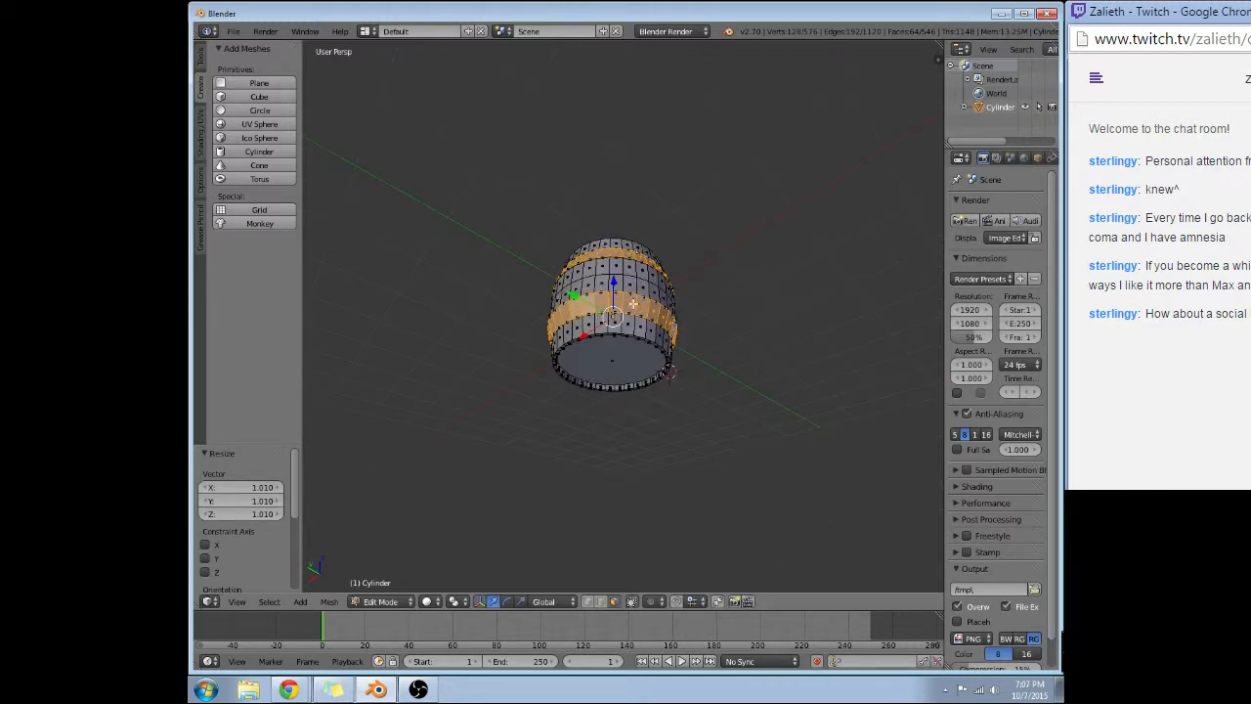
{"action": "scroll", "coordinate": [634, 305], "scroll_direction": "up", "scroll_amount": 4}
{"action": "middle_click_drag", "start_coordinate": [709, 287], "coordinate": [858, 401]}
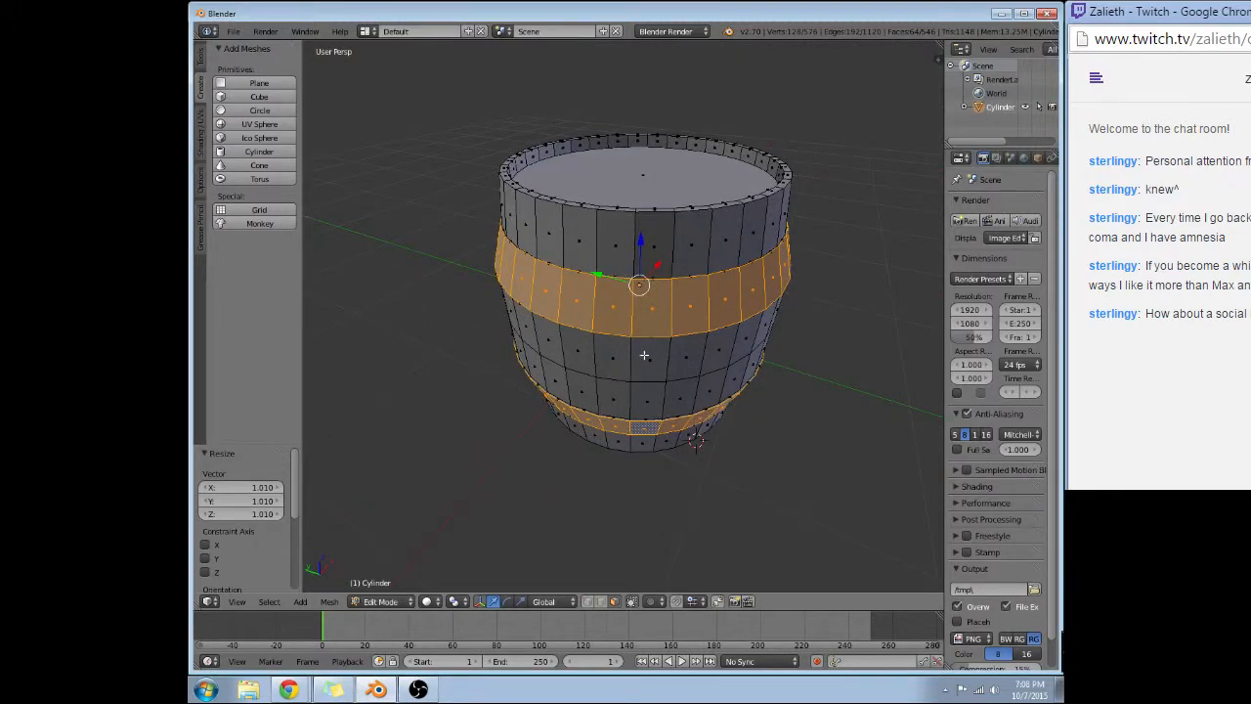
{"action": "middle_click_drag", "start_coordinate": [644, 355], "coordinate": [695, 332]}
{"action": "key", "text": "r"}
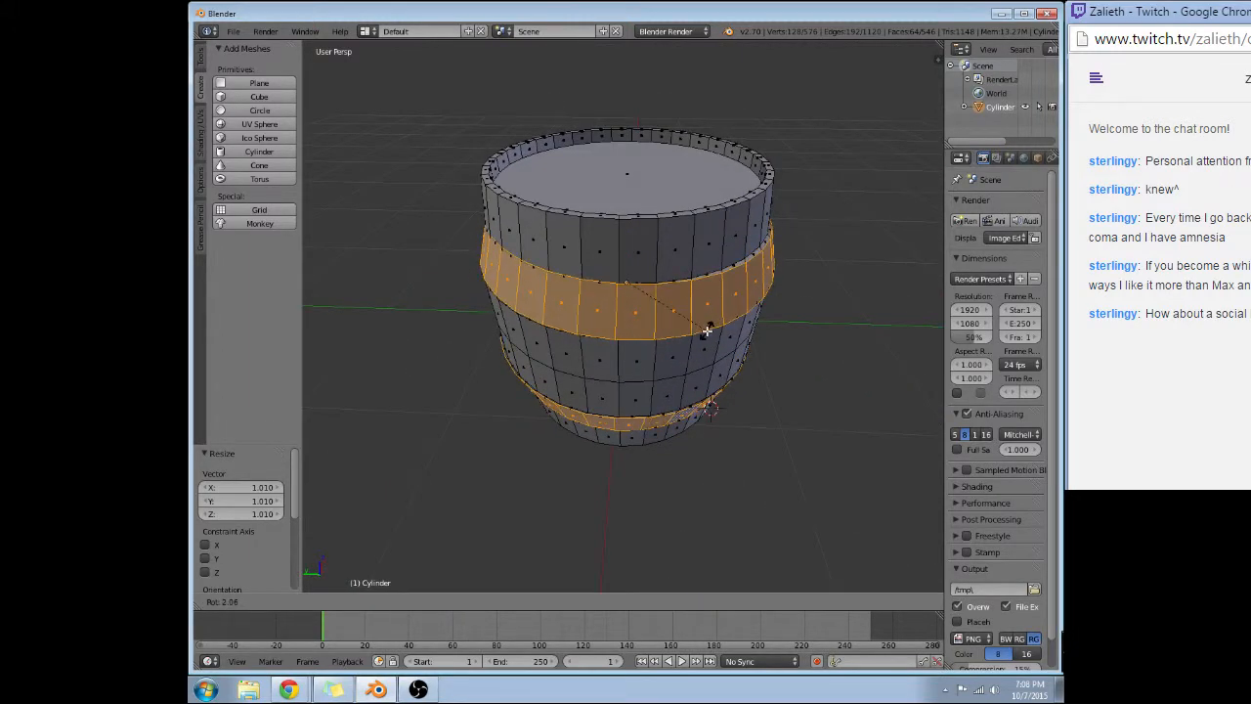
{"action": "key", "text": "z"}
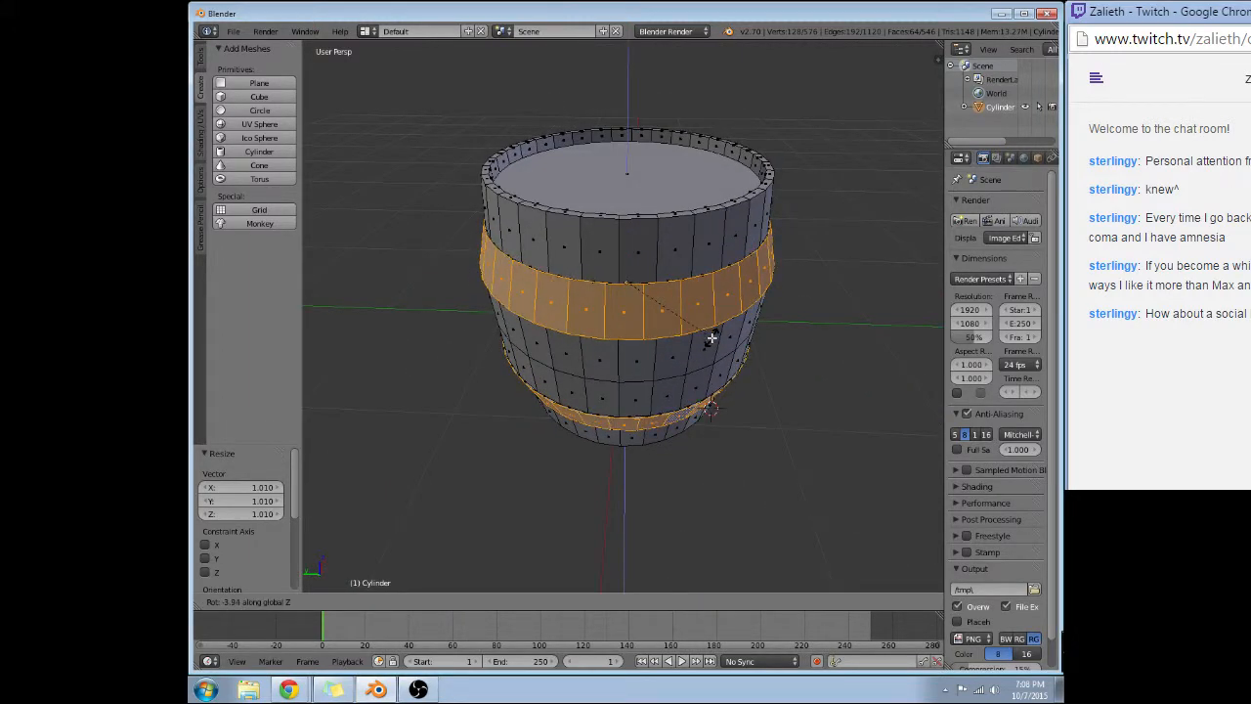
{"action": "key", "text": "r"}
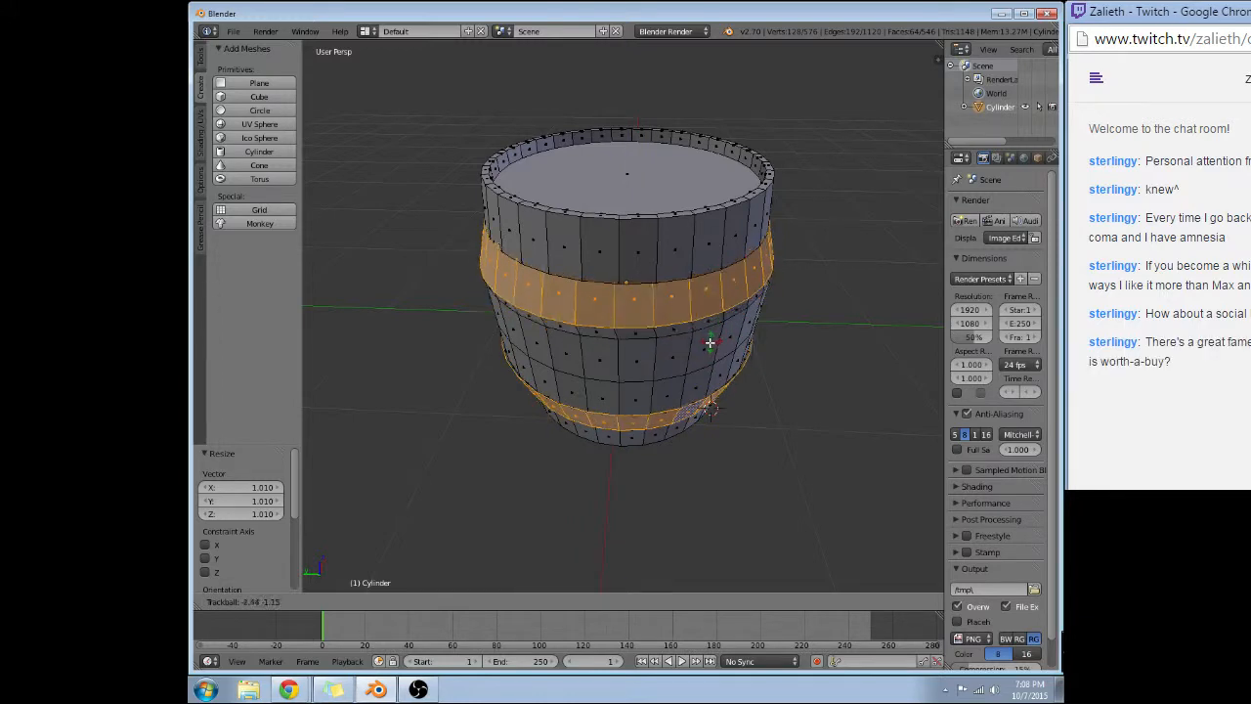
{"action": "key", "text": "Escape"}
{"action": "middle_click_drag", "start_coordinate": [843, 308], "coordinate": [769, 289]}
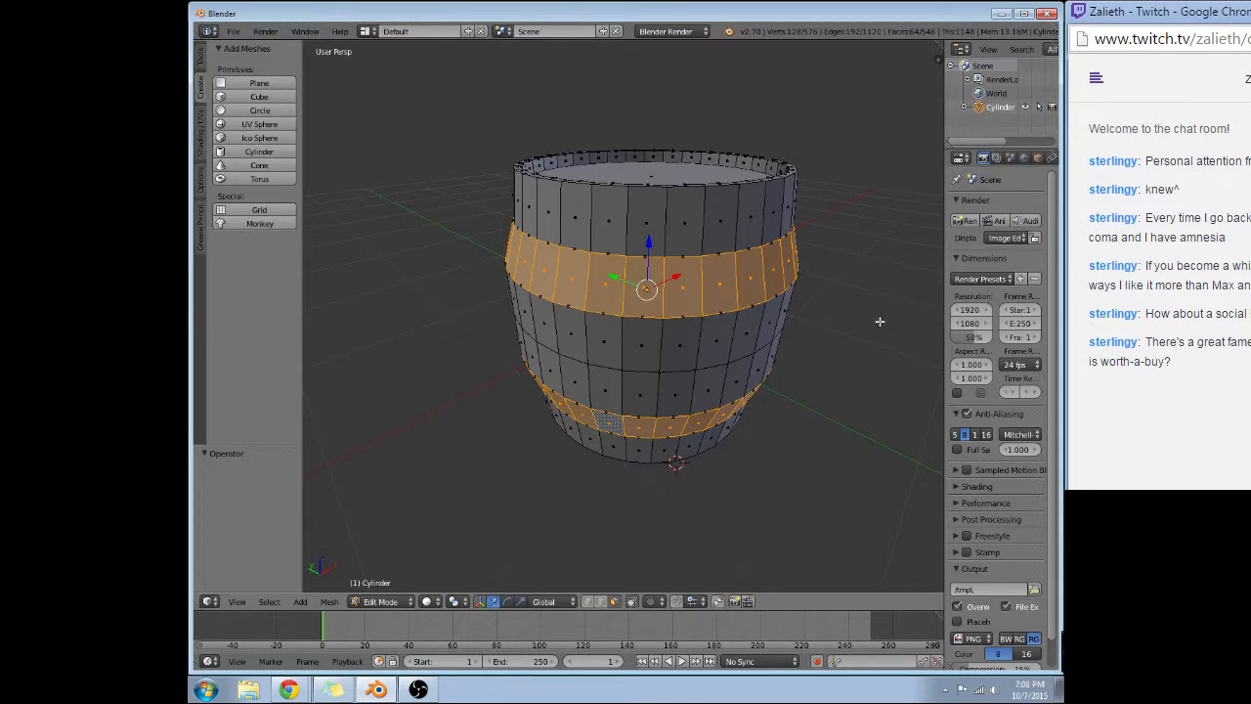
{"action": "key", "text": "ctrl+z"}
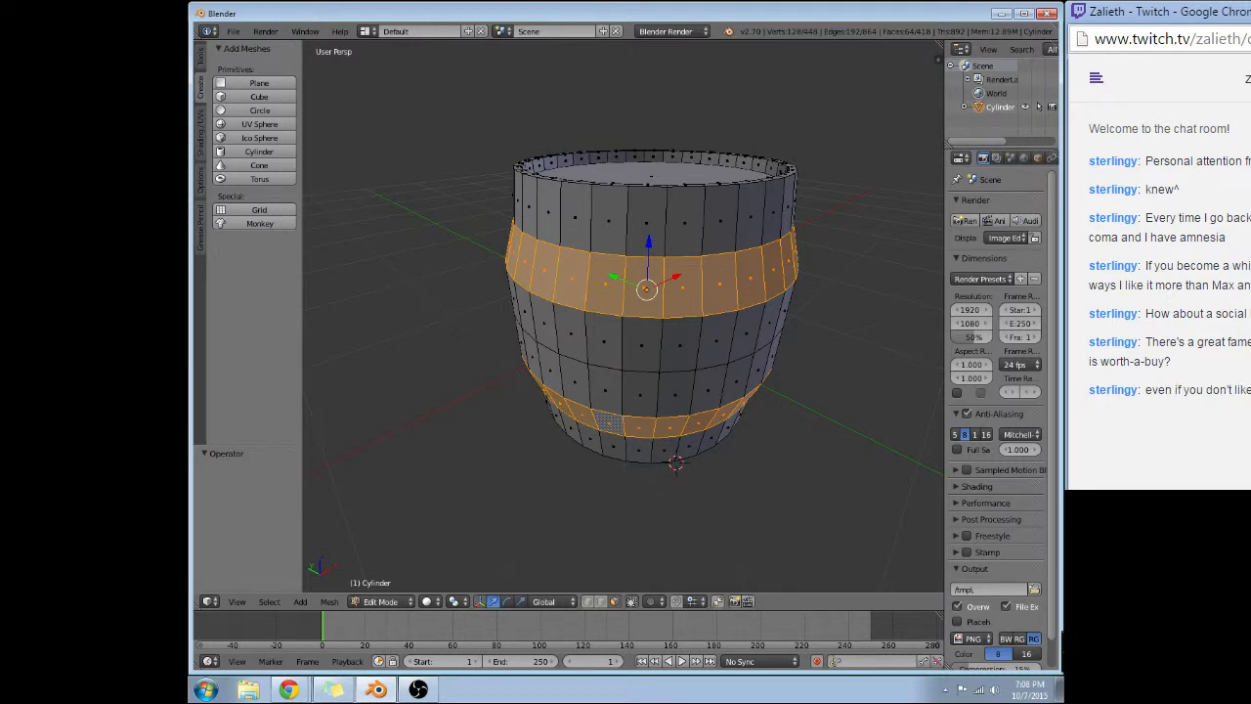
Try scaling the two selected face loops by 1.01 without extruding them.
{"action": "key", "text": "r"}
{"action": "left_click", "coordinate": [749, 300]}
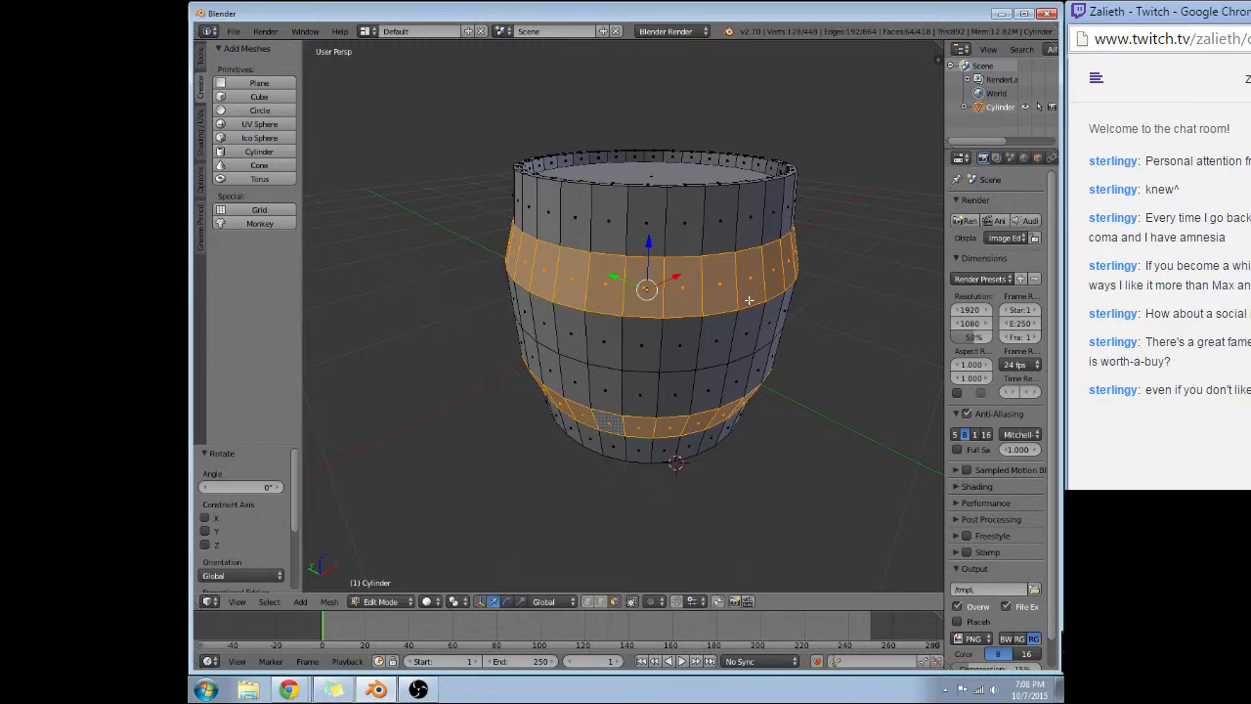
{"action": "type", "text": "s1.0"}
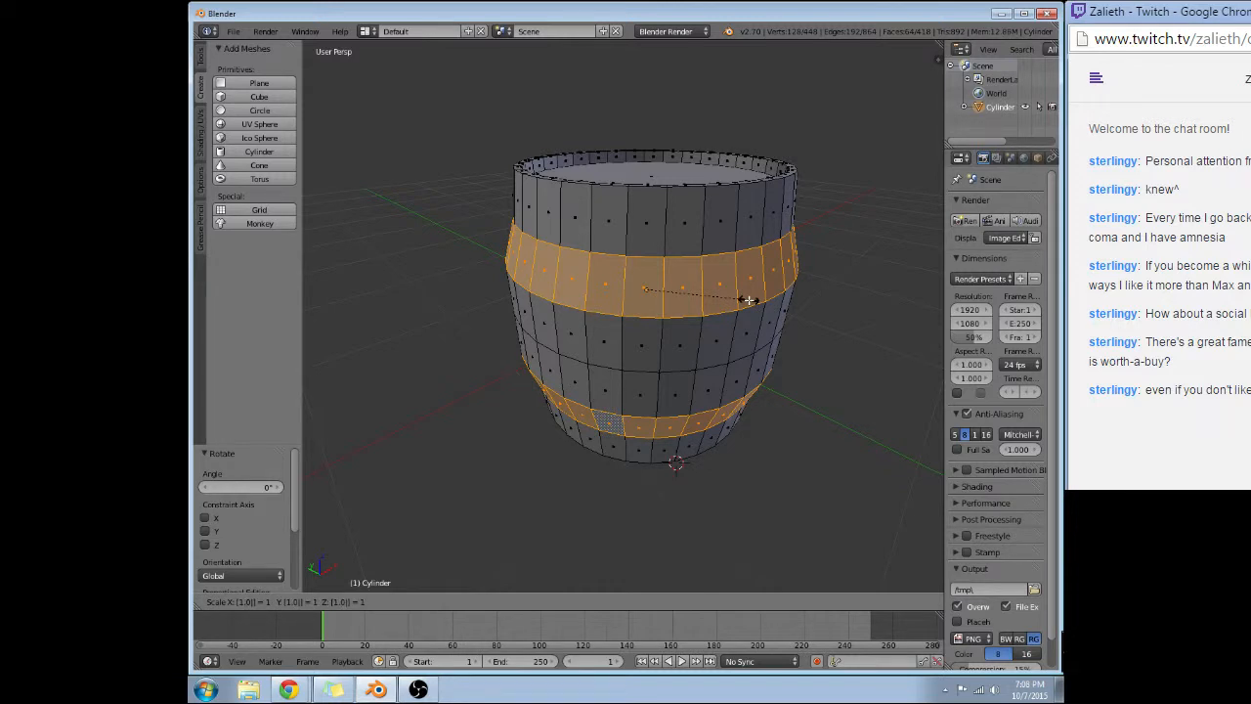
{"action": "type", "text": "1"}
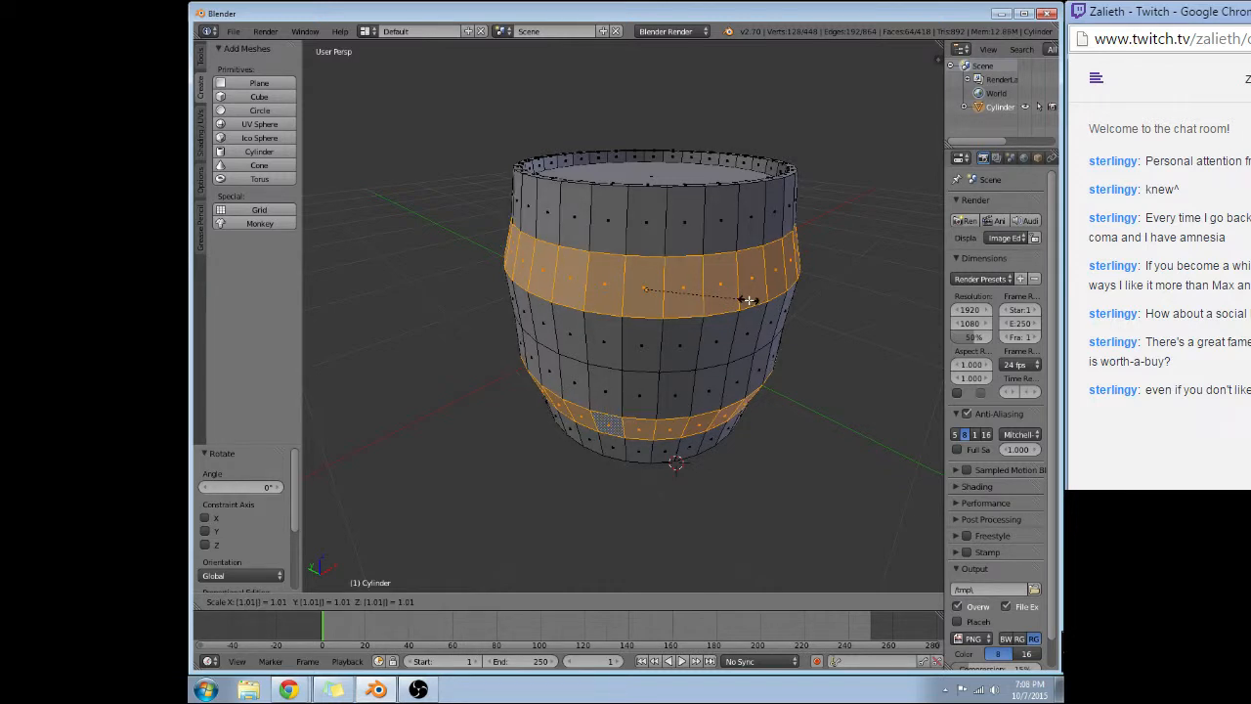
{"action": "key", "text": "Return"}
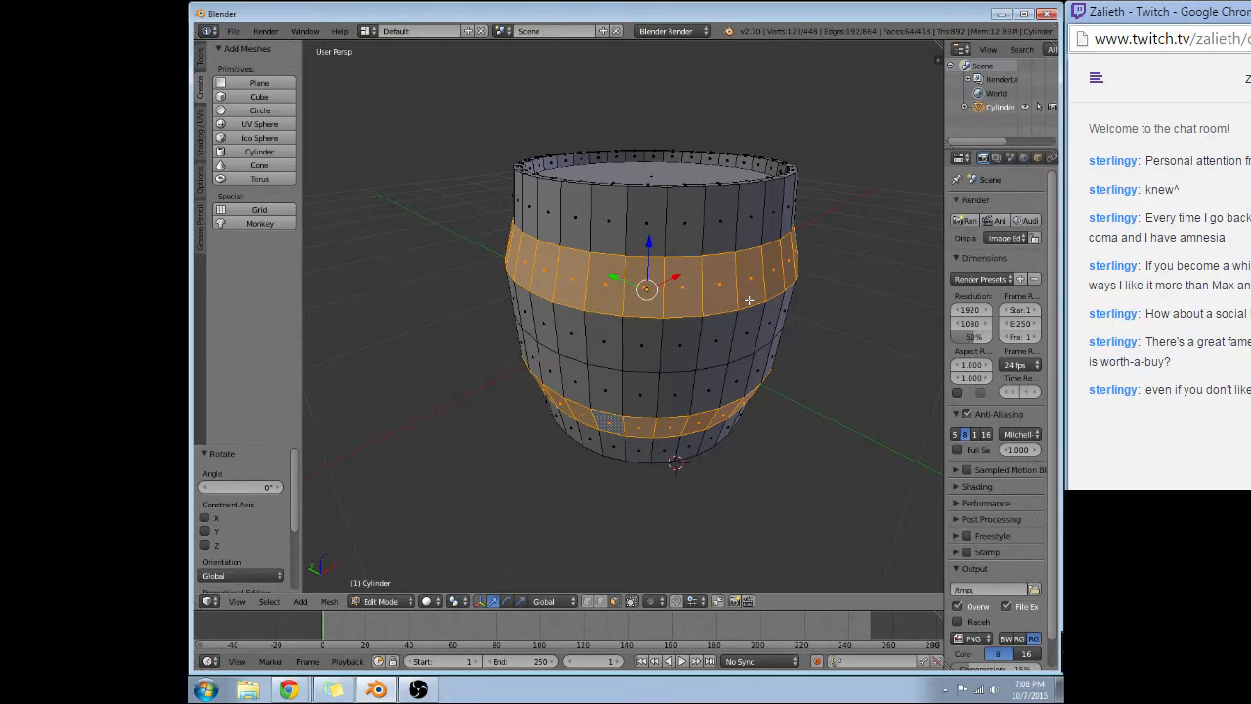
Switch to edge selection mode and select the outer edge loop of the barrel's bottom rim.
{"action": "middle_click_drag", "start_coordinate": [749, 300], "coordinate": [650, 147]}
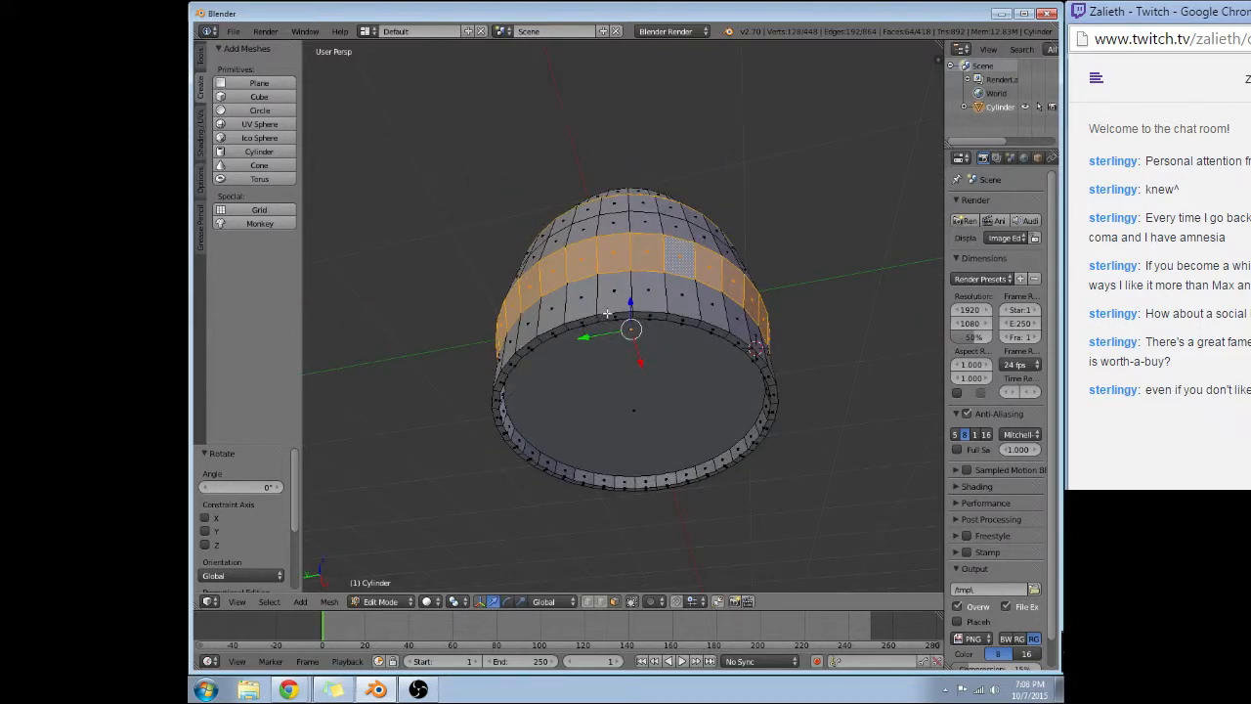
{"action": "right_click", "coordinate": [607, 314], "text": "alt"}
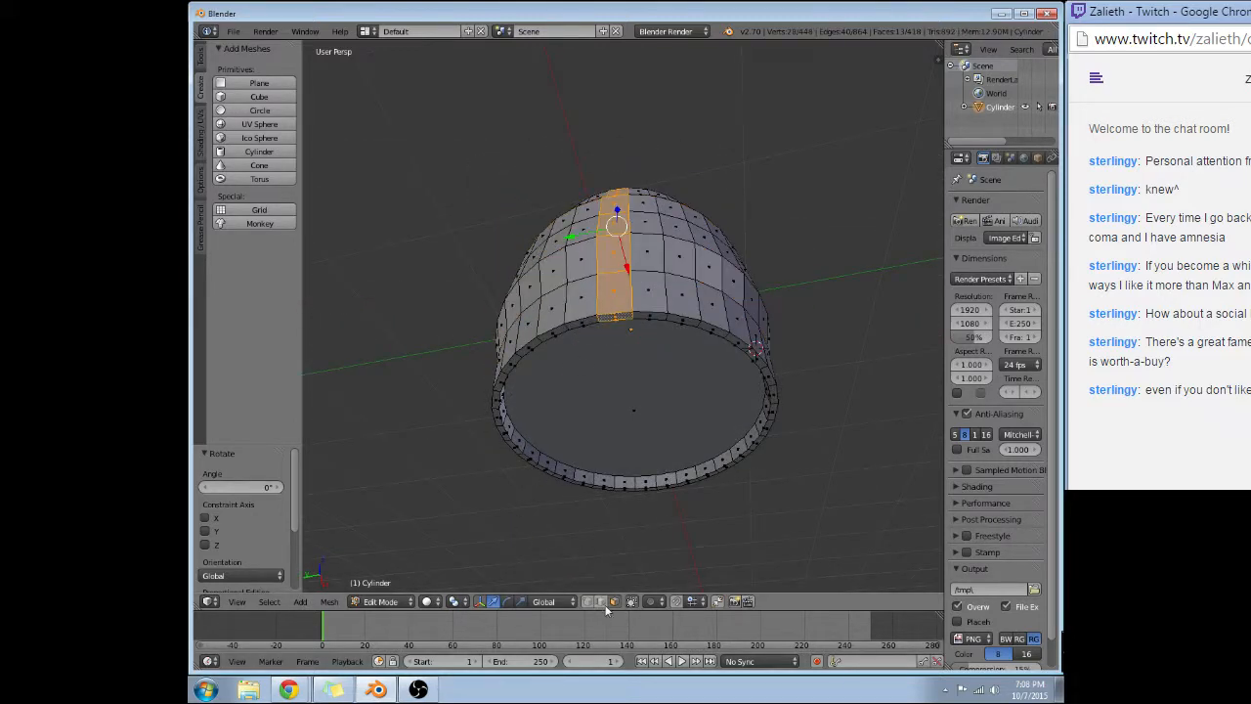
{"action": "right_click", "coordinate": [656, 312], "text": "alt"}
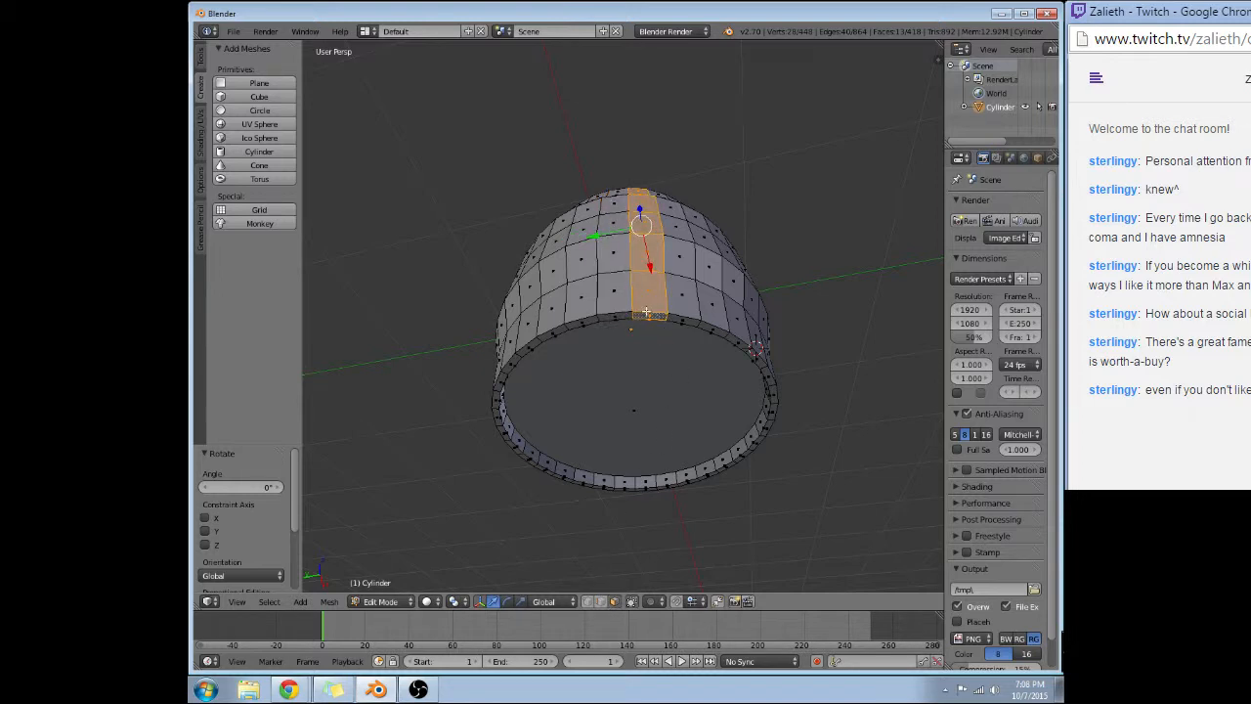
{"action": "left_click", "coordinate": [601, 601]}
{"action": "right_click", "coordinate": [631, 311], "text": "alt"}
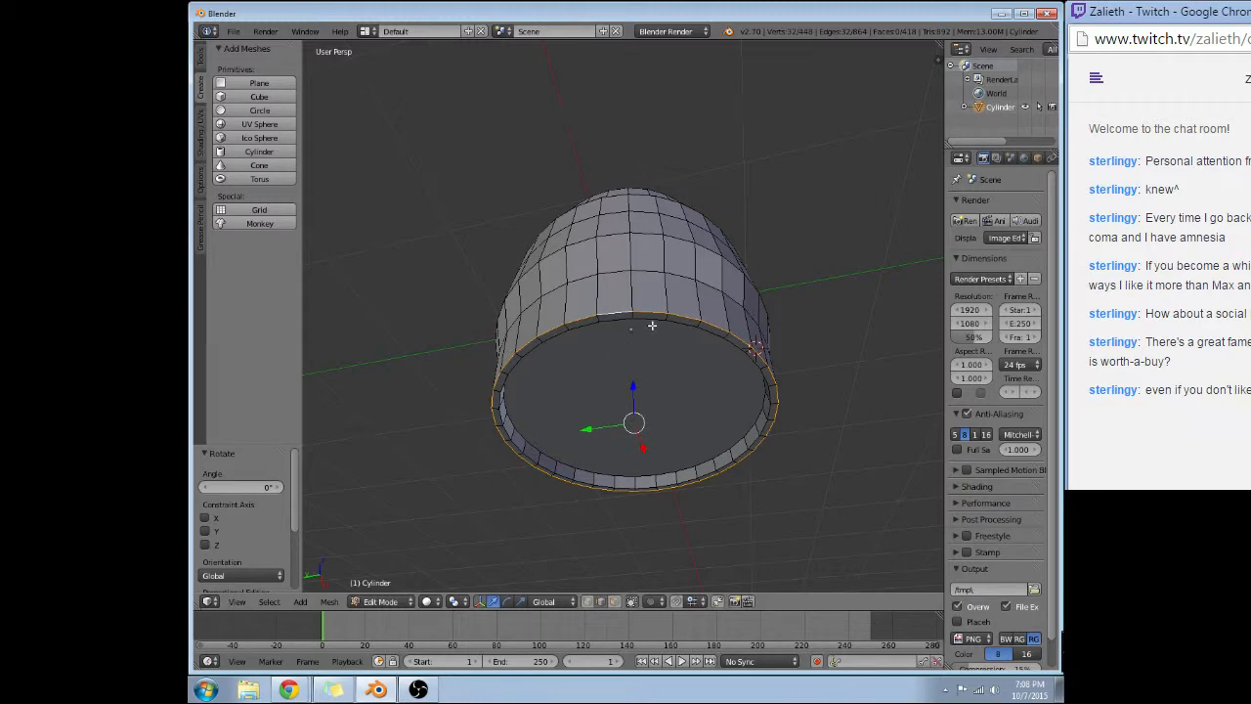
Add a two-cut horizontal loop cut, centred without sliding, in the band just above the barrel's middle.
{"action": "middle_click_drag", "start_coordinate": [554, 342], "coordinate": [587, 445]}
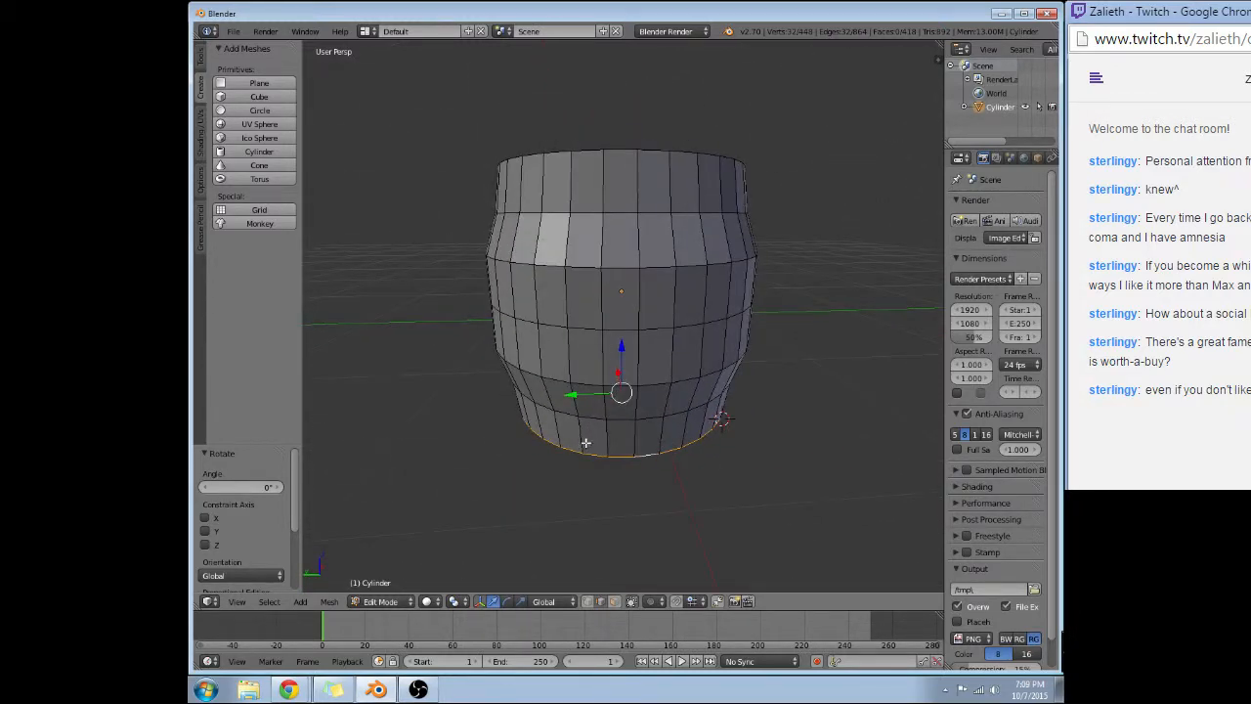
{"action": "right_click", "coordinate": [585, 328]}
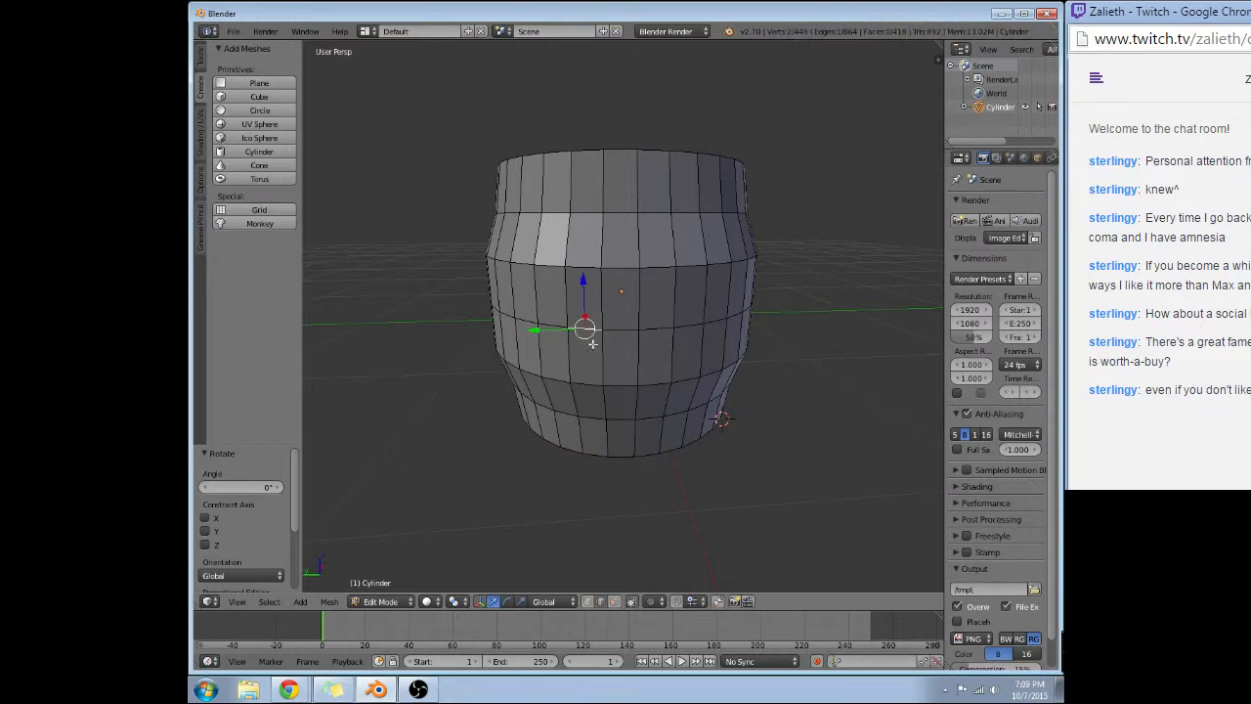
{"action": "middle_click_drag", "start_coordinate": [586, 305], "coordinate": [620, 316]}
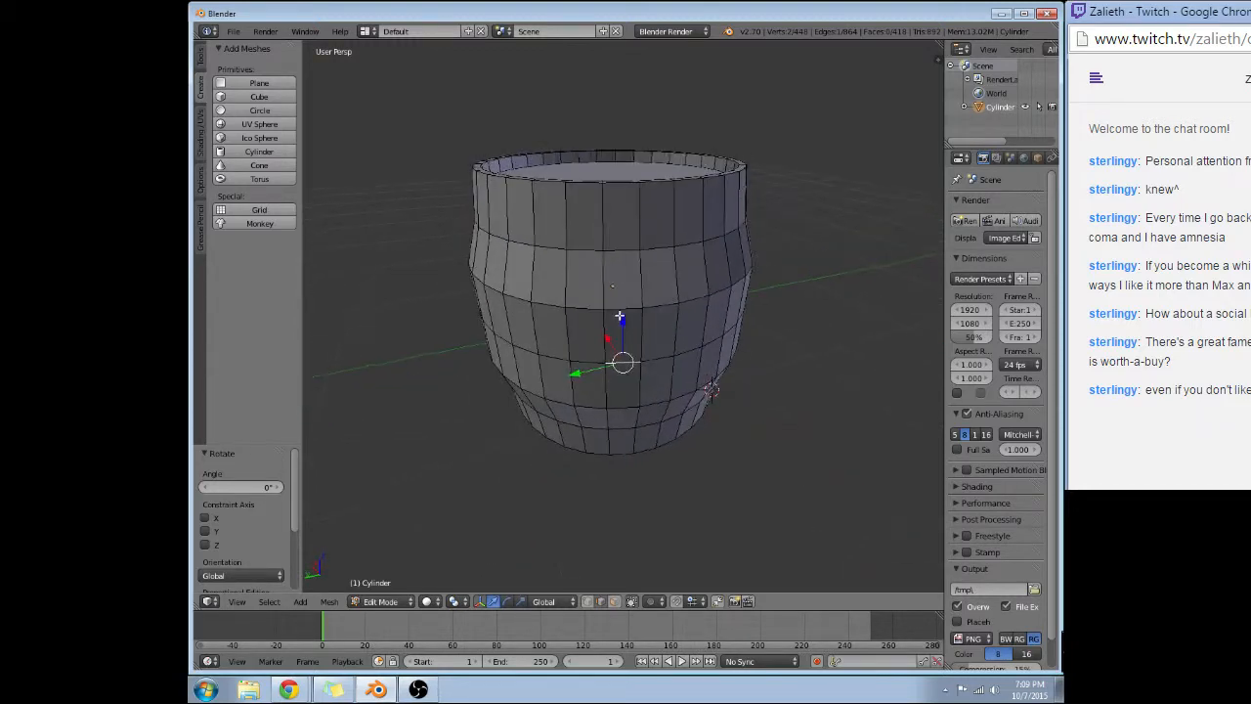
{"action": "left_click", "coordinate": [603, 281]}
{"action": "key", "text": "ctrl+r"}
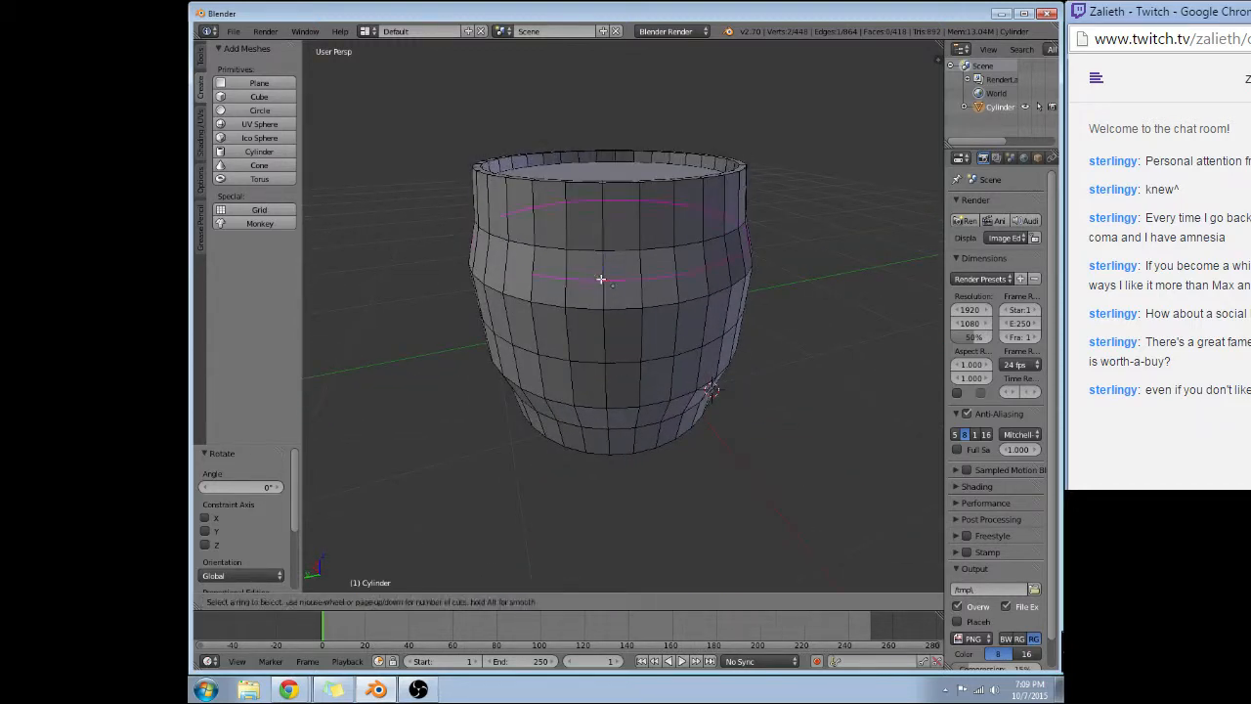
{"action": "scroll", "coordinate": [600, 280], "scroll_direction": "up", "scroll_amount": 1}
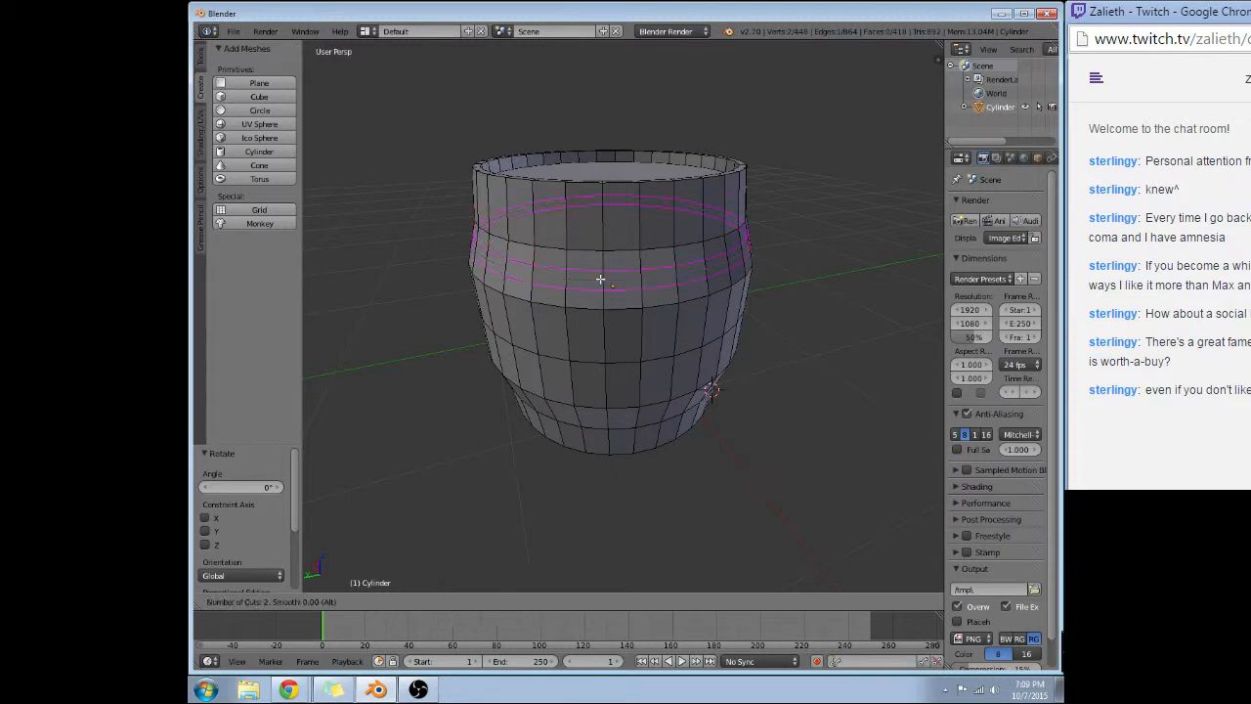
{"action": "left_click", "coordinate": [601, 280]}
{"action": "right_click", "coordinate": [601, 279]}
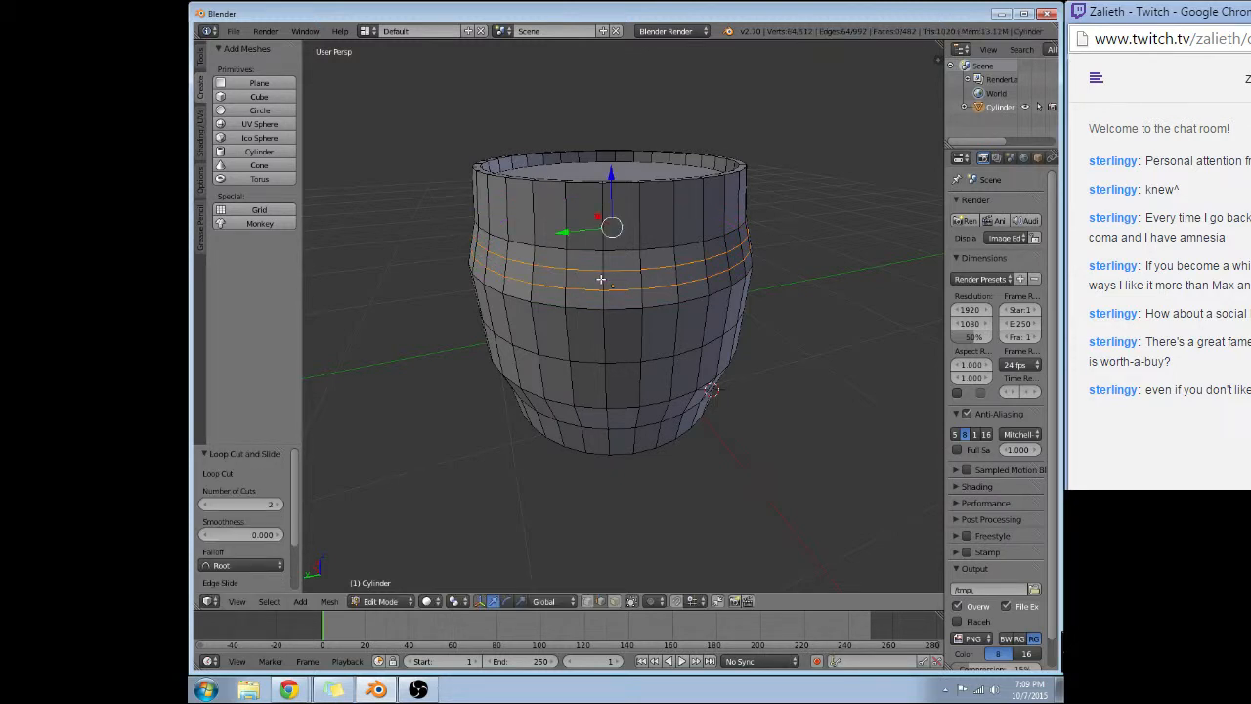
Select the lower of the two new edge loops in the band above the barrel's middle.
{"action": "key", "text": "r"}
{"action": "right_click", "coordinate": [601, 280]}
{"action": "right_click", "coordinate": [602, 280]}
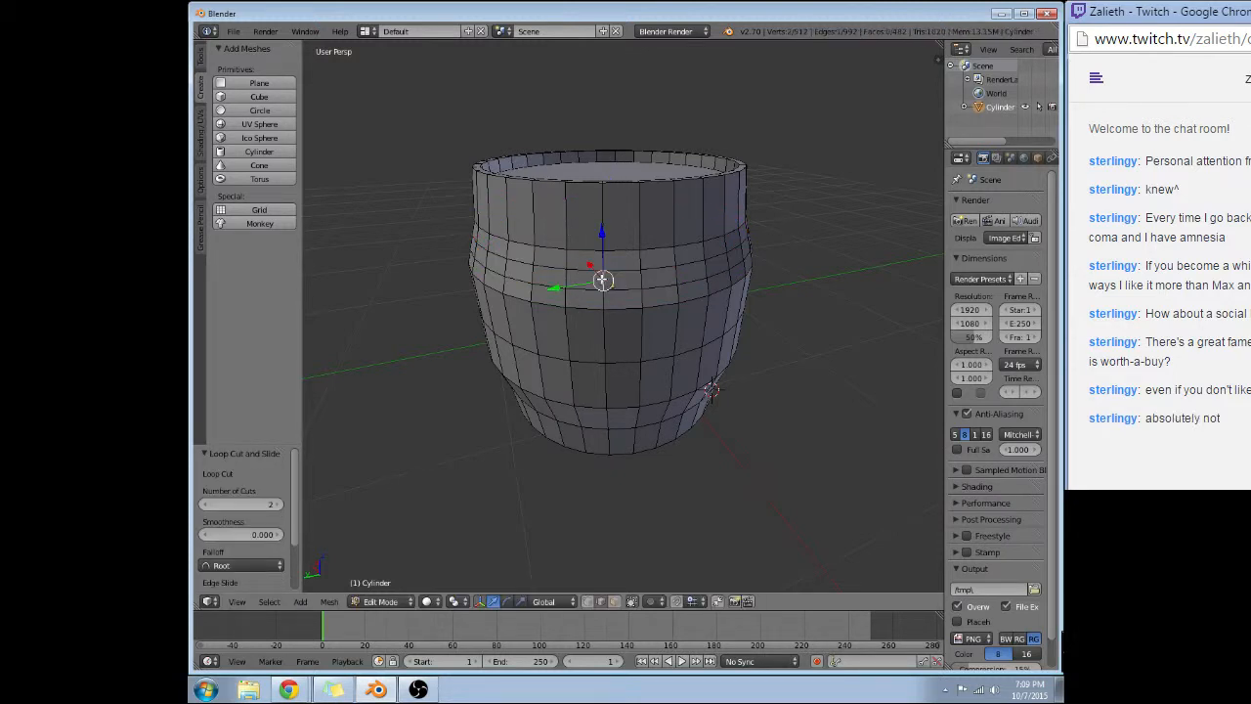
{"action": "right_click", "coordinate": [622, 290], "text": "alt"}
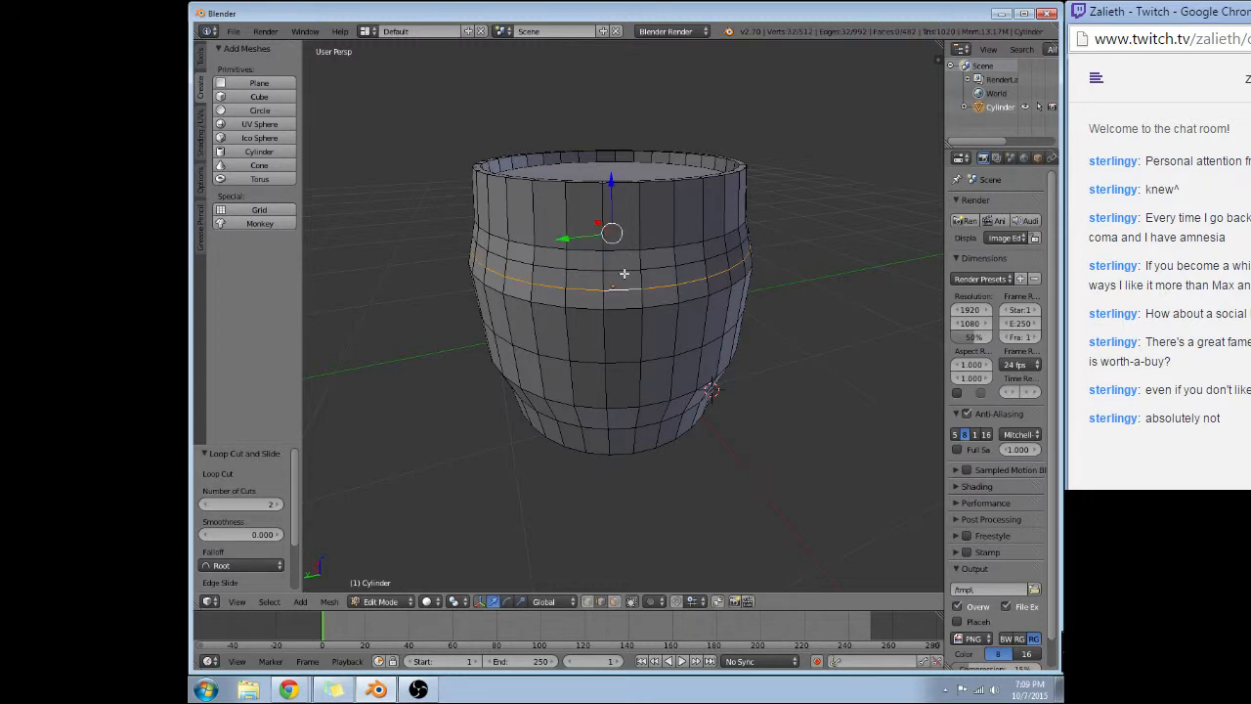
Try adding the upper new edge loop to the selection and extruding both loops in place.
{"action": "right_click", "coordinate": [624, 274], "text": "alt+shift"}
{"action": "key", "text": "e"}
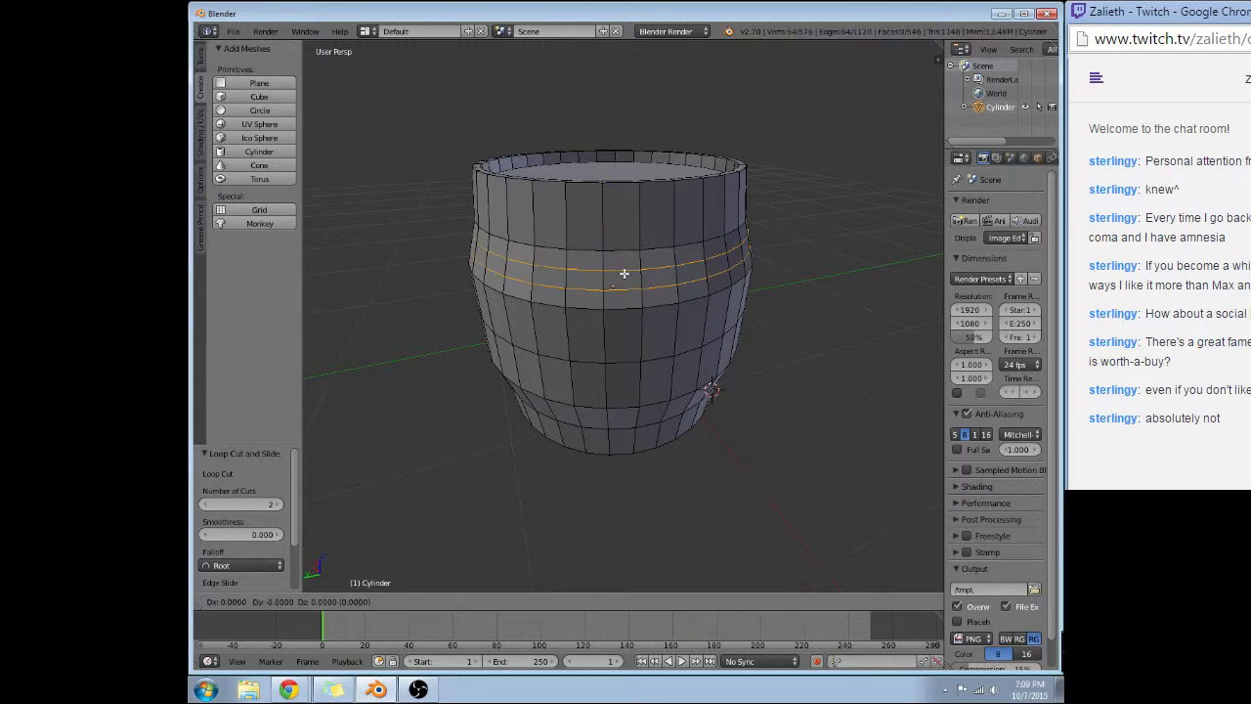
{"action": "left_click", "coordinate": [624, 274]}
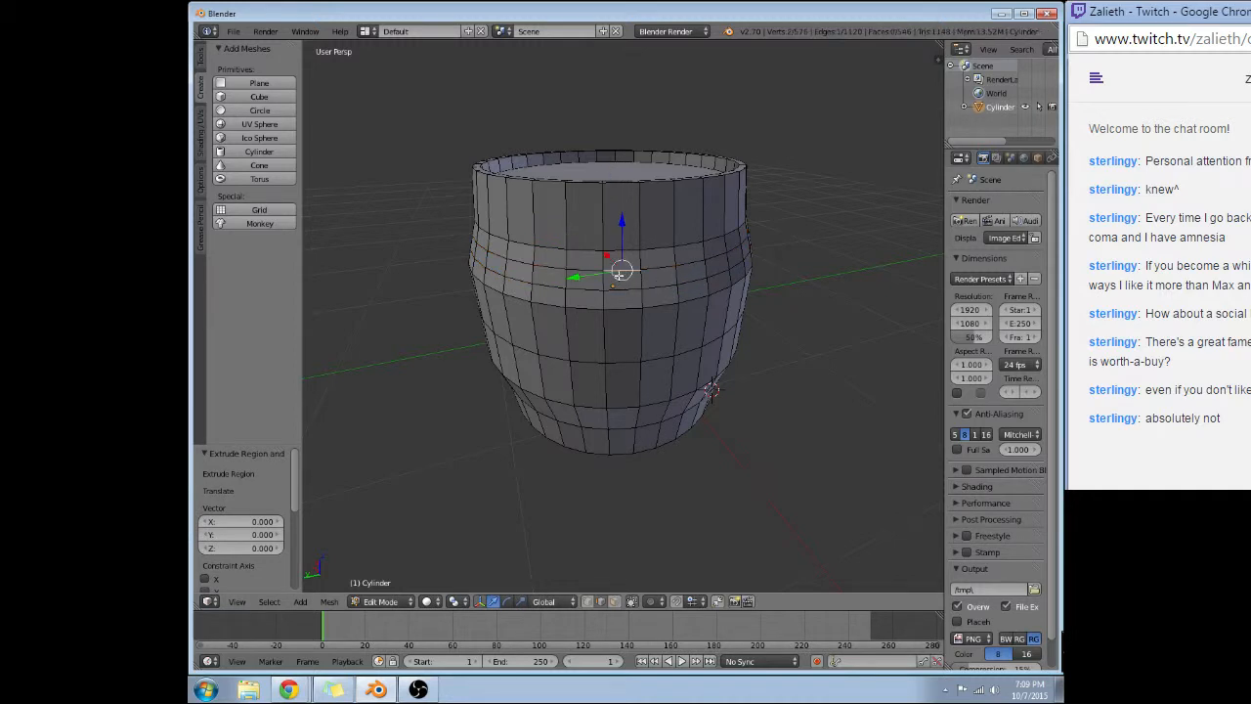
{"action": "key", "text": "ctrl+z"}
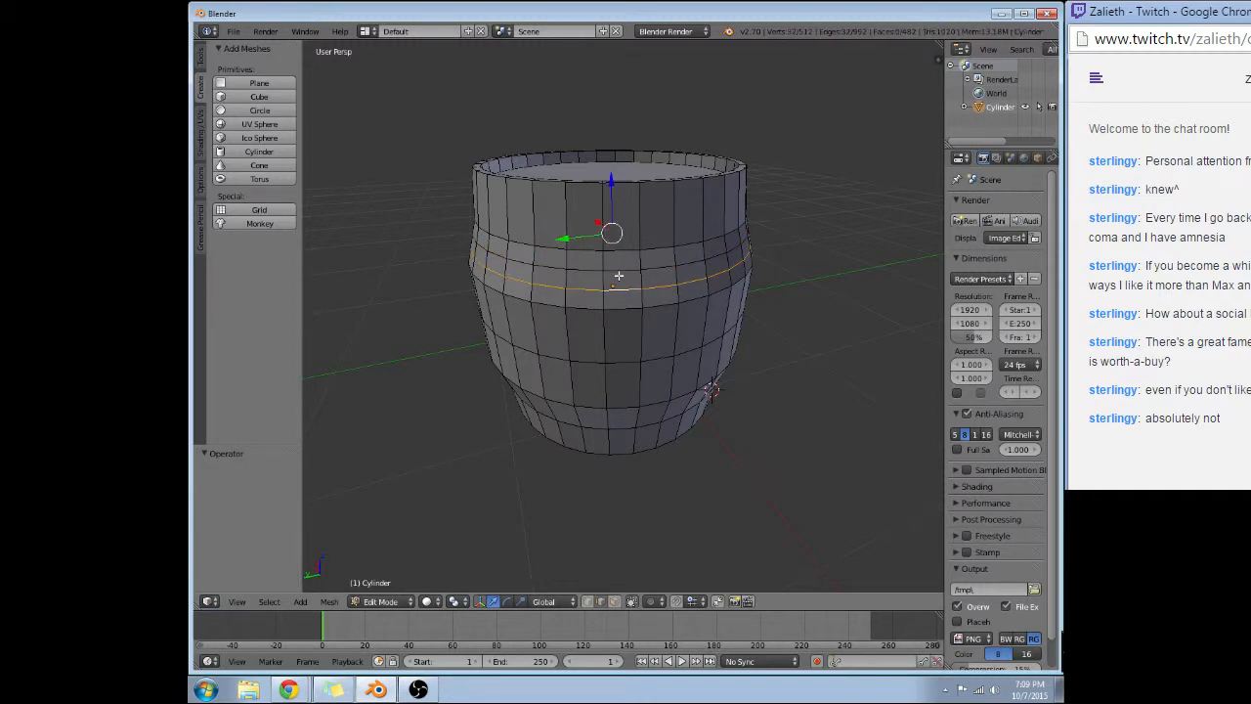
Switch to face selection mode and clear the selection.
{"action": "left_click", "coordinate": [614, 601]}
{"action": "right_click", "coordinate": [625, 285], "text": "alt"}
{"action": "key", "text": "a"}
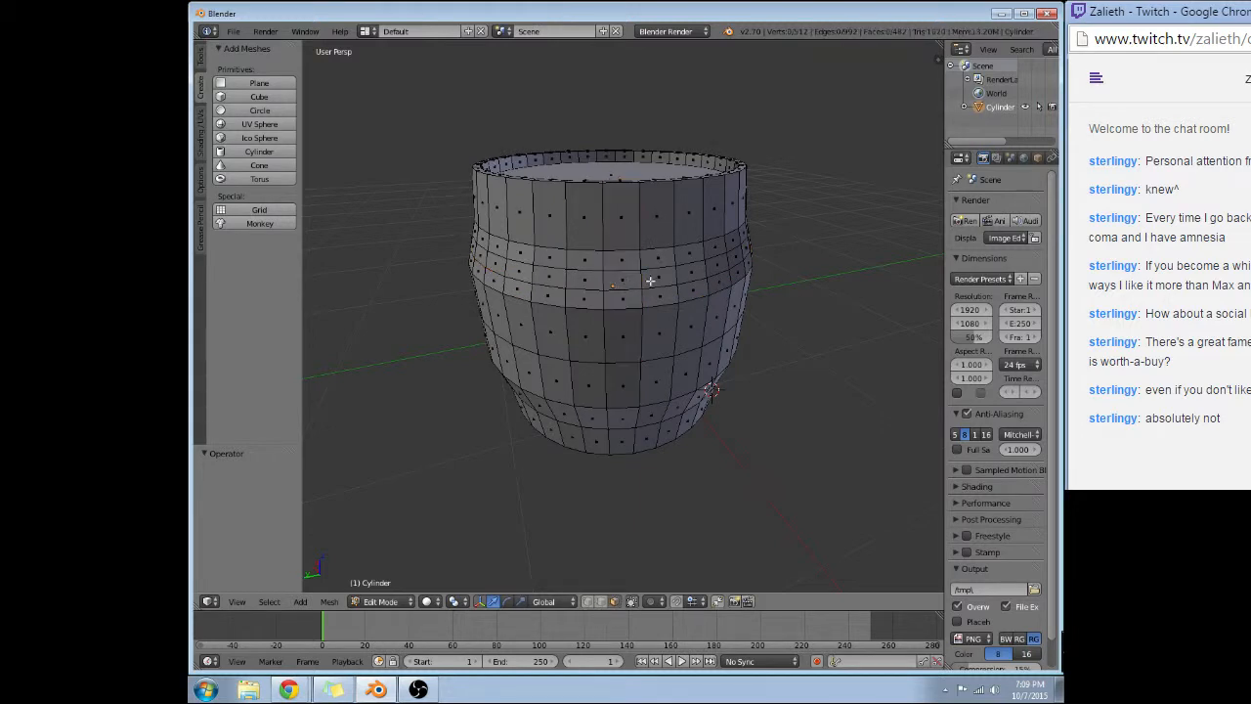
{"action": "right_click", "coordinate": [653, 281], "text": "alt"}
{"action": "key", "text": "a"}
{"action": "right_click", "coordinate": [590, 281], "text": "alt"}
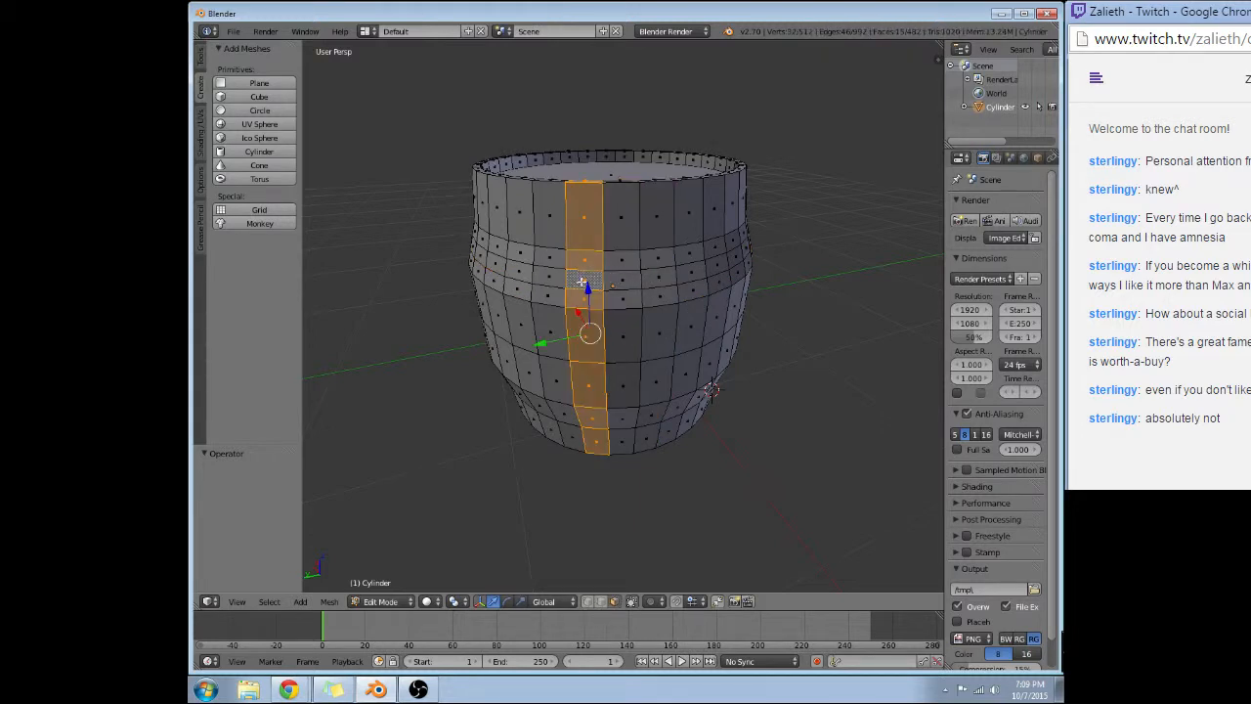
{"action": "right_click", "coordinate": [543, 282], "text": "alt+shift"}
{"action": "right_click", "coordinate": [519, 276]}
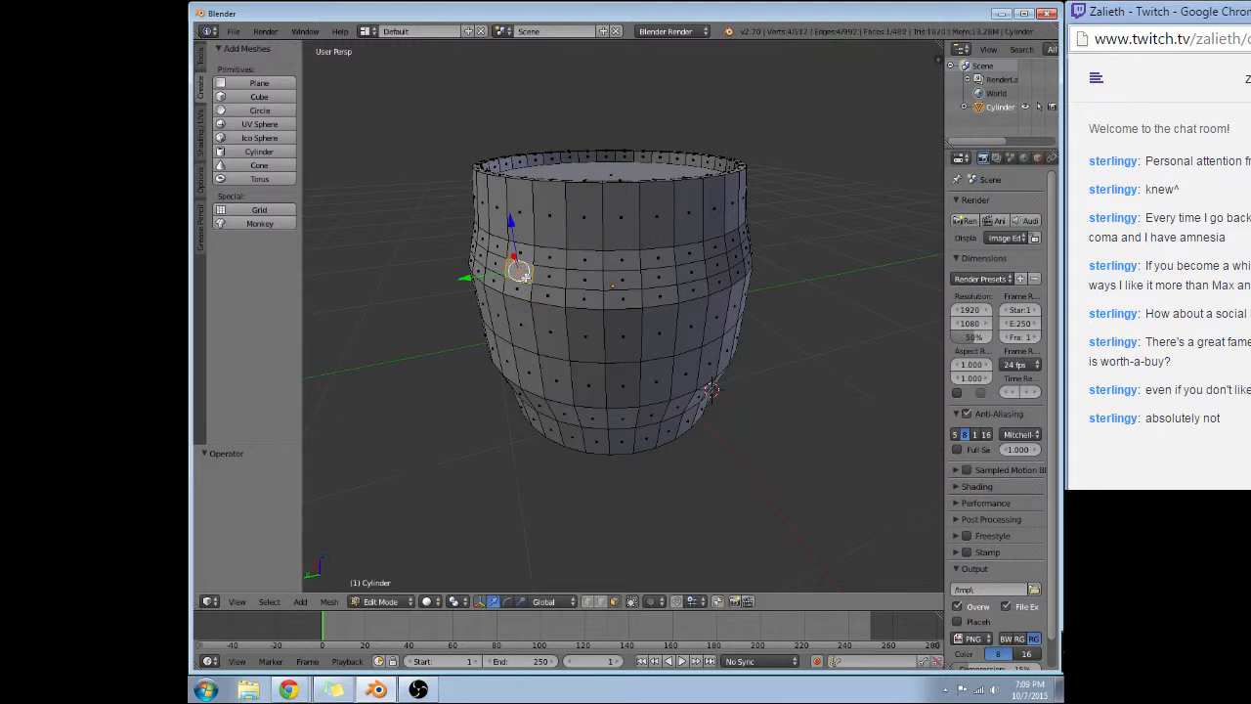
{"action": "right_click", "coordinate": [543, 282], "text": "alt"}
{"action": "right_click", "coordinate": [591, 280], "text": "alt+shift"}
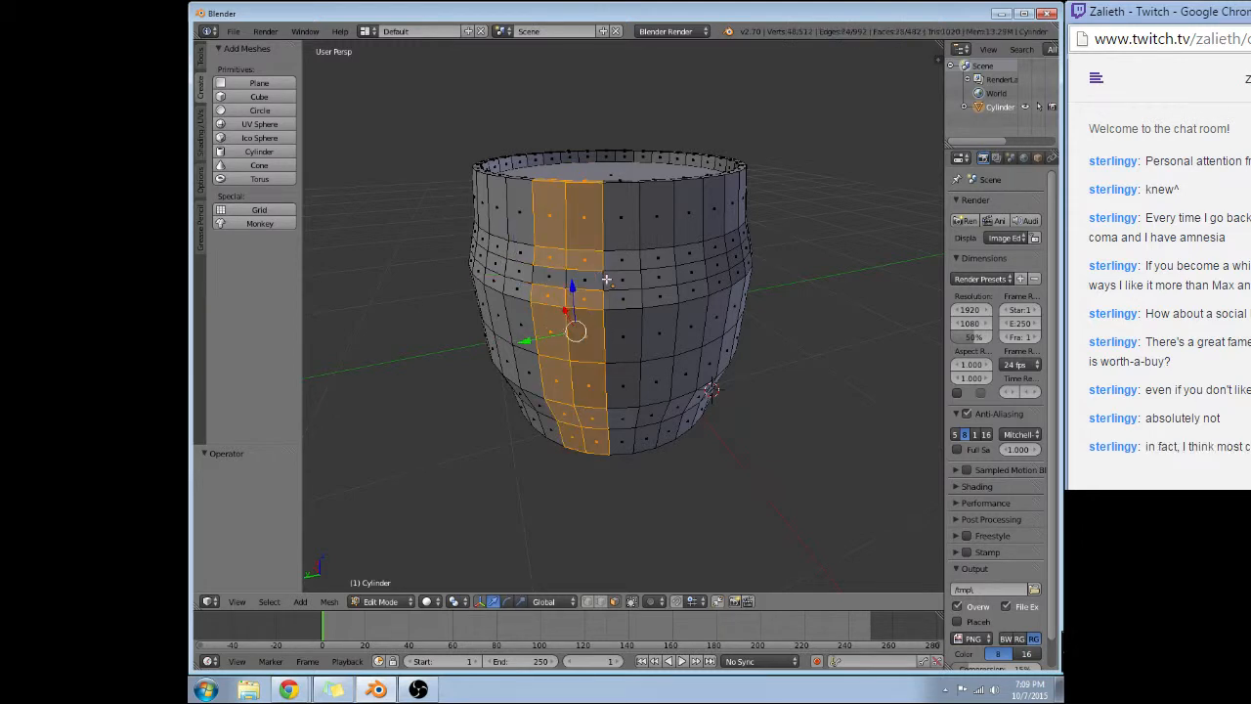
{"action": "right_click", "coordinate": [607, 280], "text": "alt+shift"}
Select the full ring of faces between the two new edge loops above the barrel's middle.
{"action": "right_click", "coordinate": [589, 281]}
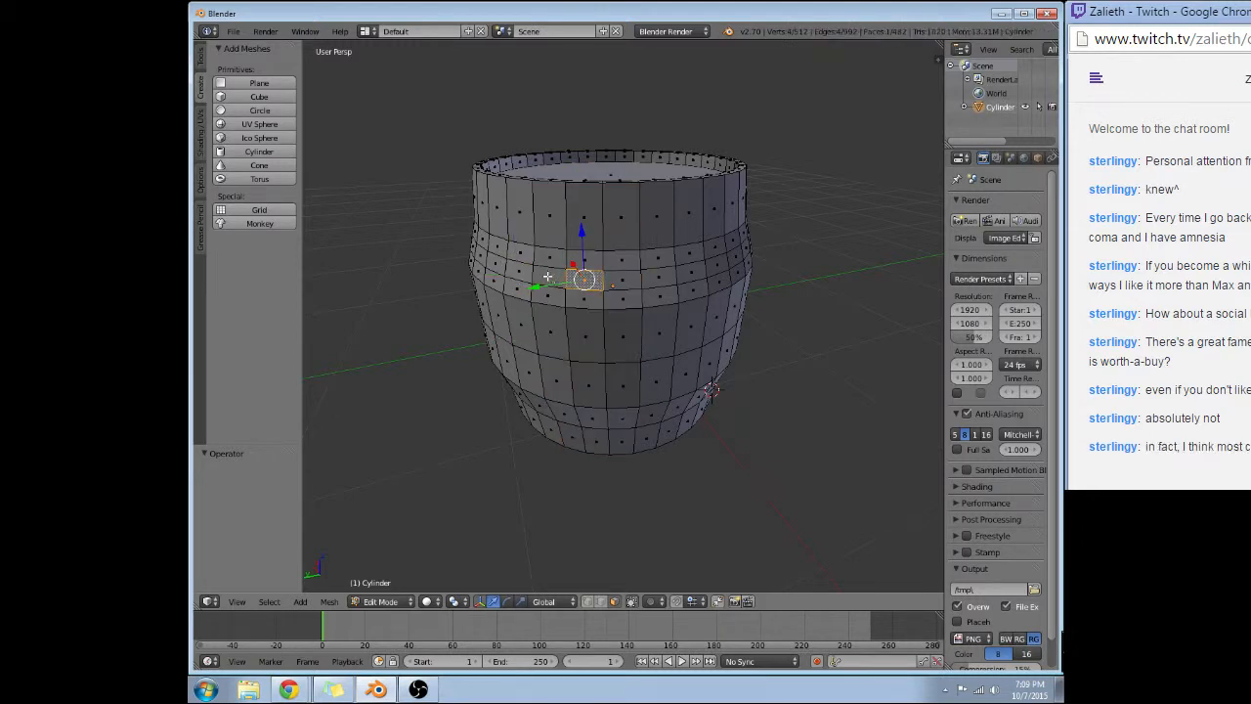
{"action": "right_click", "coordinate": [548, 277], "text": "shift"}
{"action": "right_click", "coordinate": [520, 273], "text": "shift"}
{"action": "right_click", "coordinate": [501, 266], "text": "shift"}
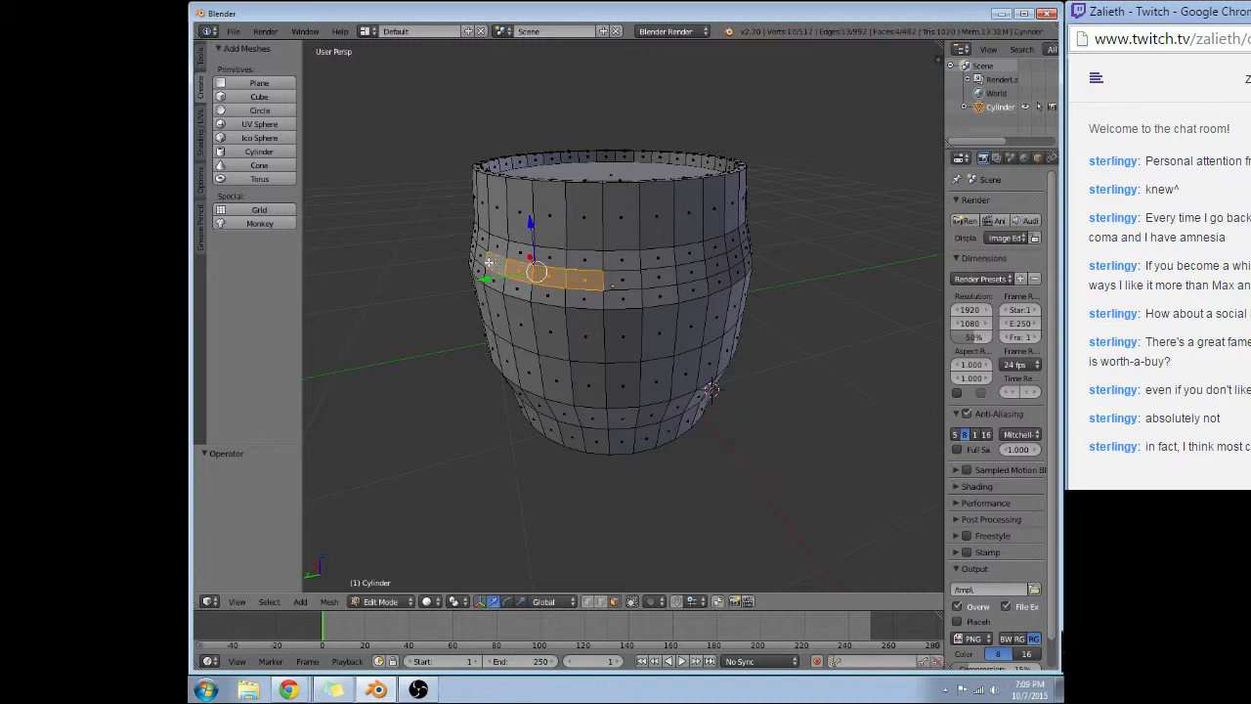
{"action": "right_click", "coordinate": [485, 260], "text": "alt"}
{"action": "right_click", "coordinate": [503, 261], "text": "alt"}
{"action": "right_click", "coordinate": [526, 267], "text": "alt"}
{"action": "right_click", "coordinate": [636, 274], "text": "alt"}
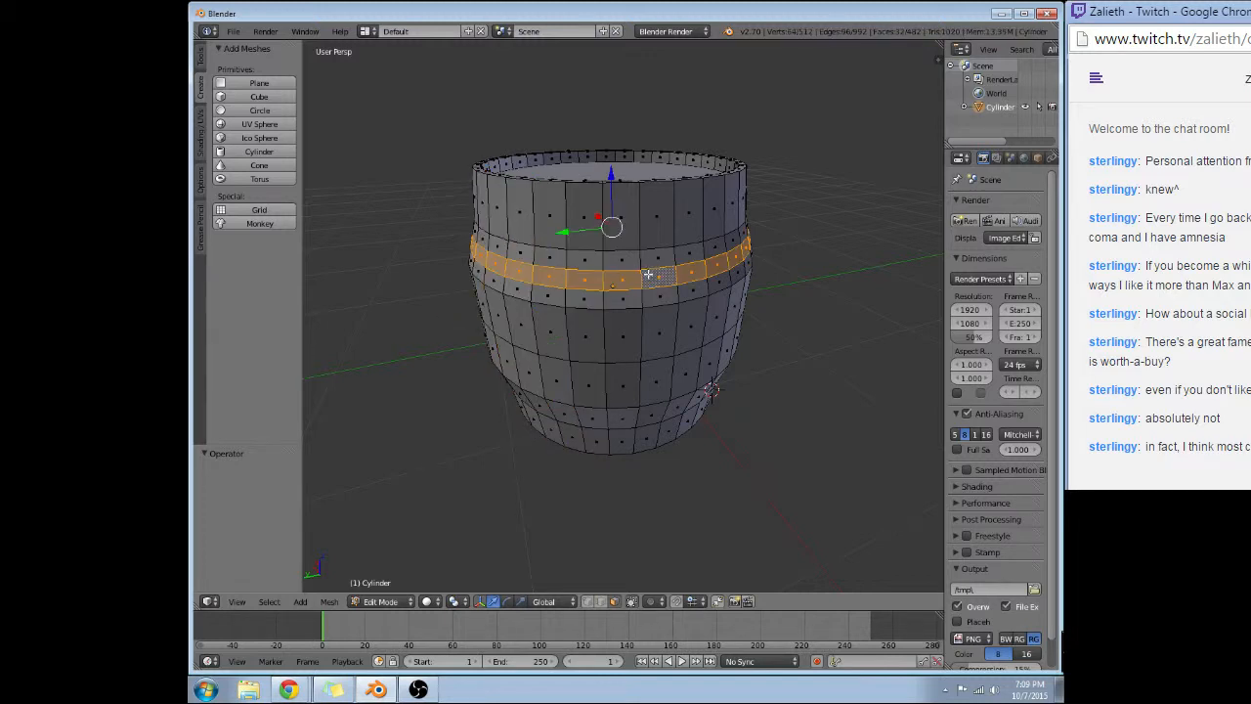
Extrude the selected upper face ring in place and scale it by 1.01 to form a raised hoop.
{"action": "key", "text": "e"}
{"action": "right_click", "coordinate": [854, 278]}
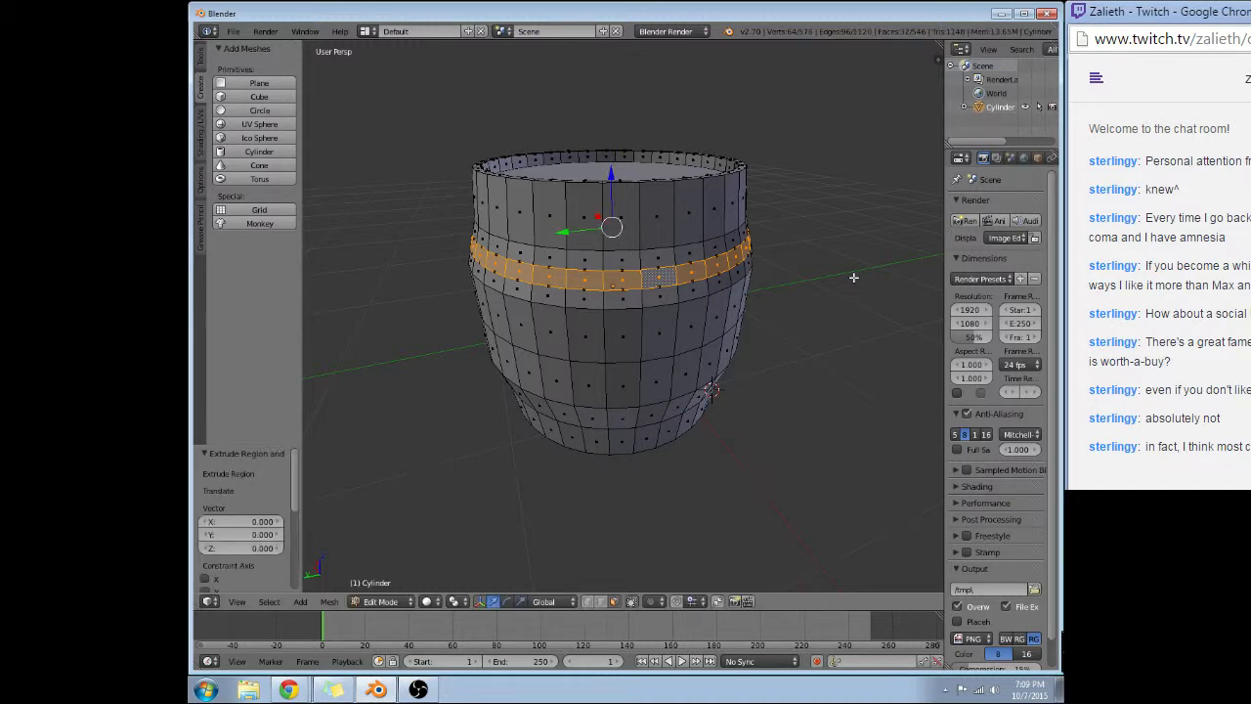
{"action": "type", "text": "s1.01"}
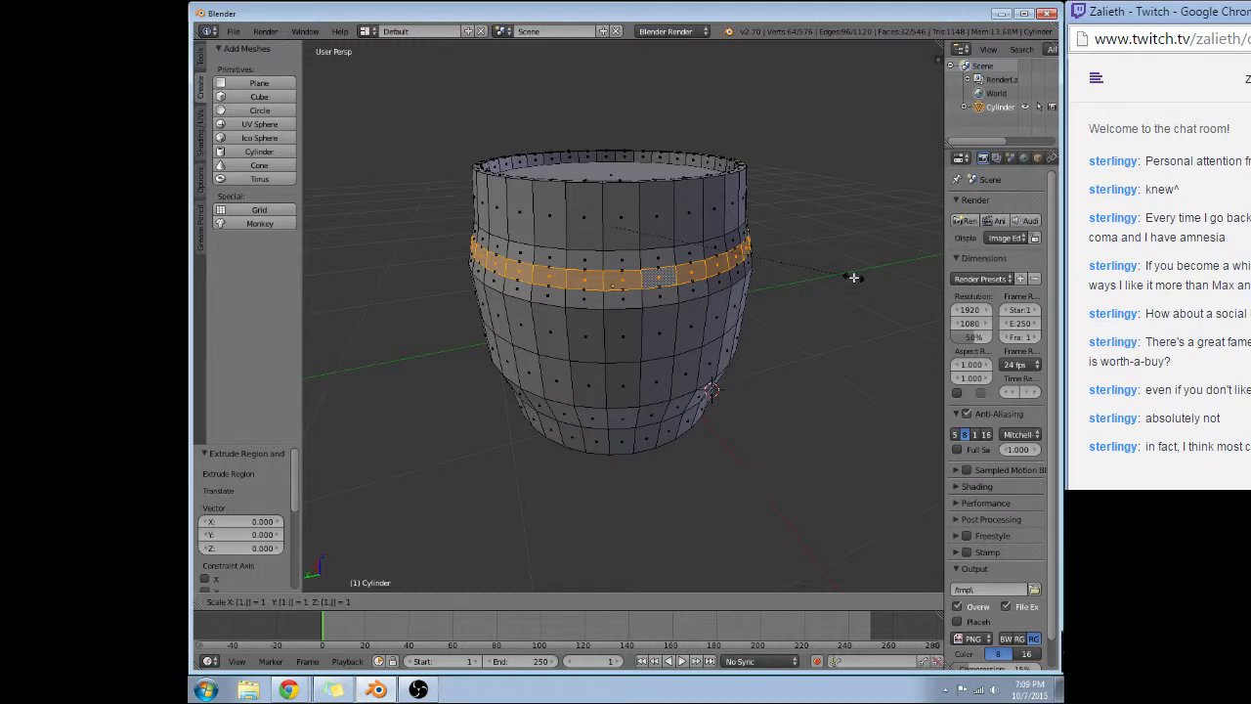
{"action": "key", "text": "Return"}
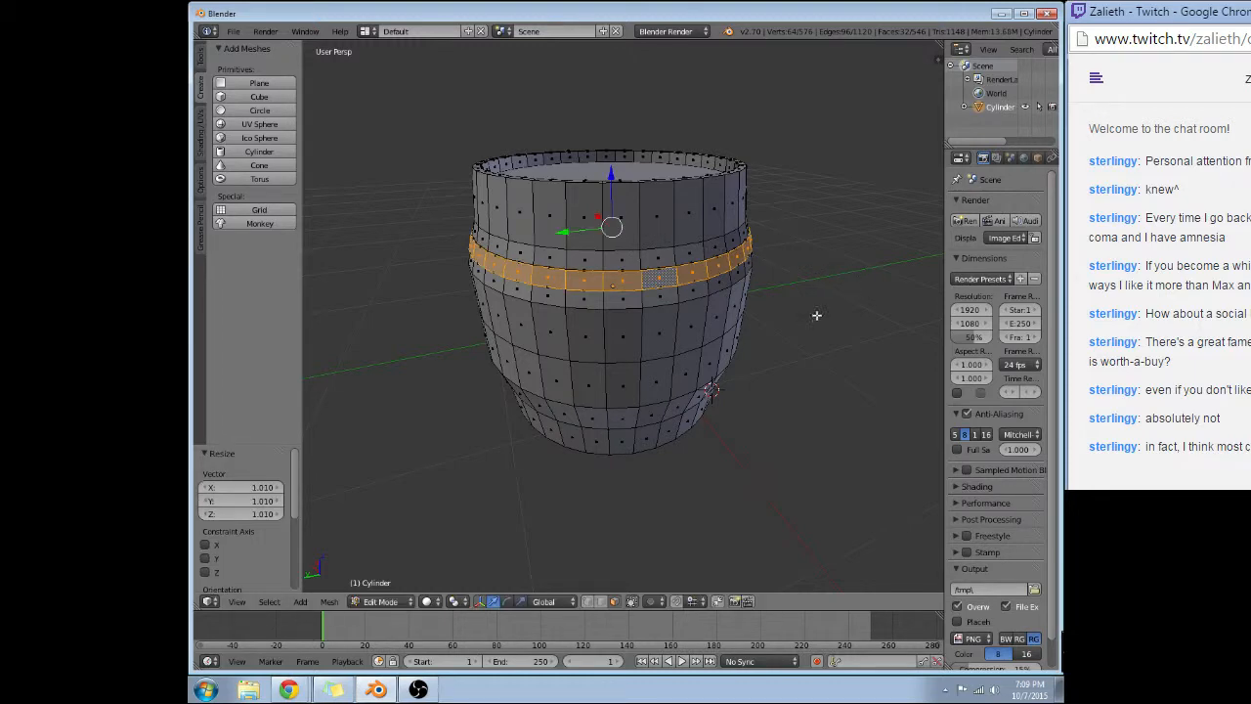
Select the full ring of faces in the second band up from the barrel's bottom.
{"action": "middle_click_drag", "start_coordinate": [396, 237], "coordinate": [592, 290]}
{"action": "scroll", "coordinate": [492, 343], "scroll_direction": "up", "scroll_amount": 3}
{"action": "middle_click_drag", "start_coordinate": [492, 342], "coordinate": [352, 294]}
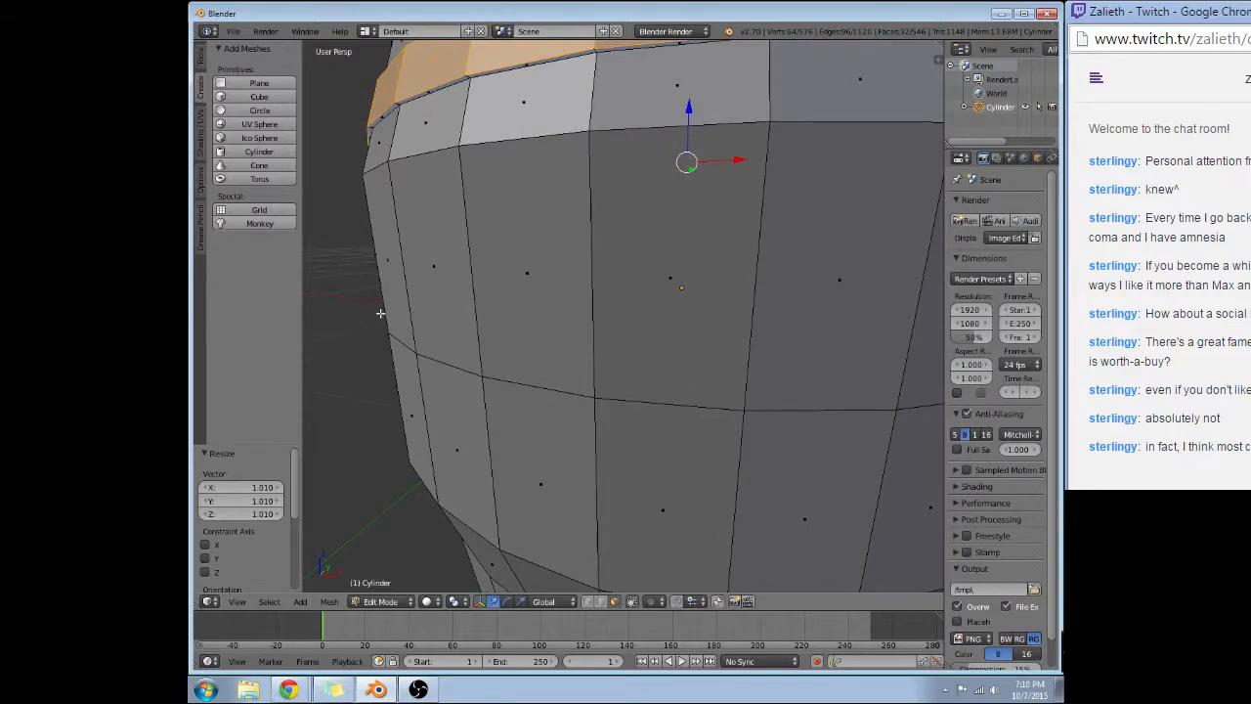
{"action": "middle_click_drag", "start_coordinate": [562, 359], "coordinate": [556, 327]}
{"action": "scroll", "coordinate": [518, 355], "scroll_direction": "down", "scroll_amount": 3}
{"action": "right_click", "coordinate": [566, 360]}
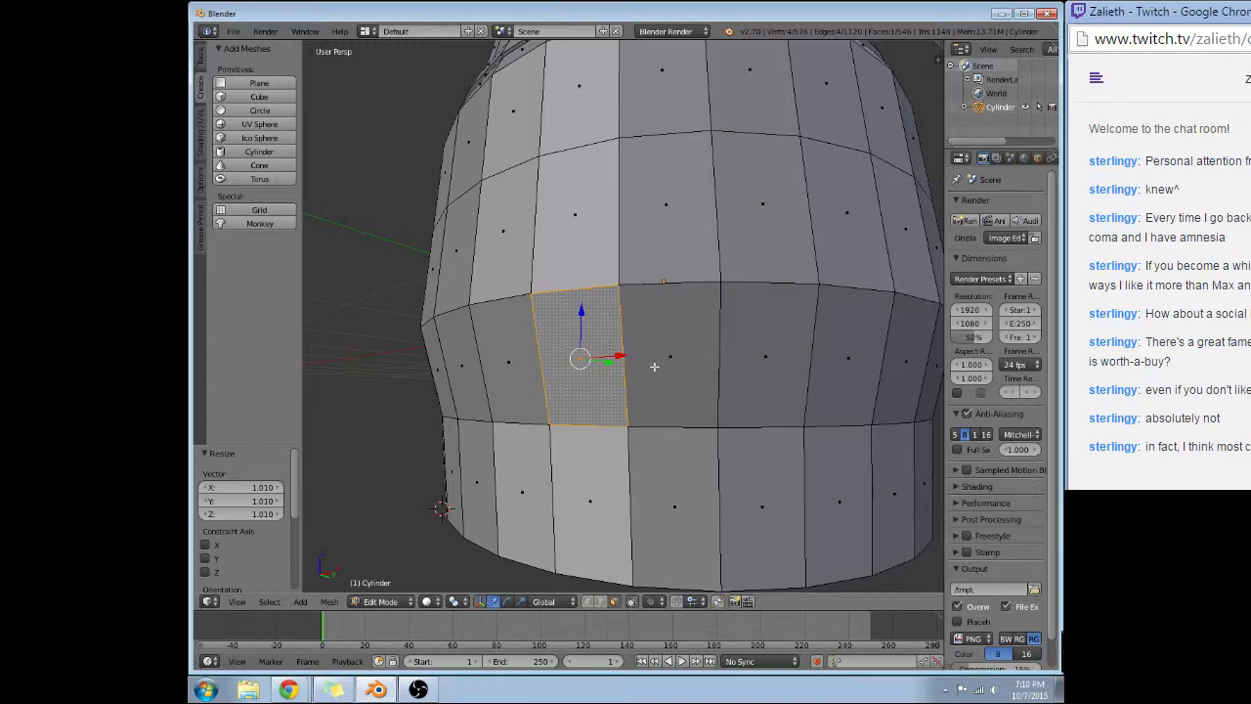
{"action": "right_click", "coordinate": [500, 369]}
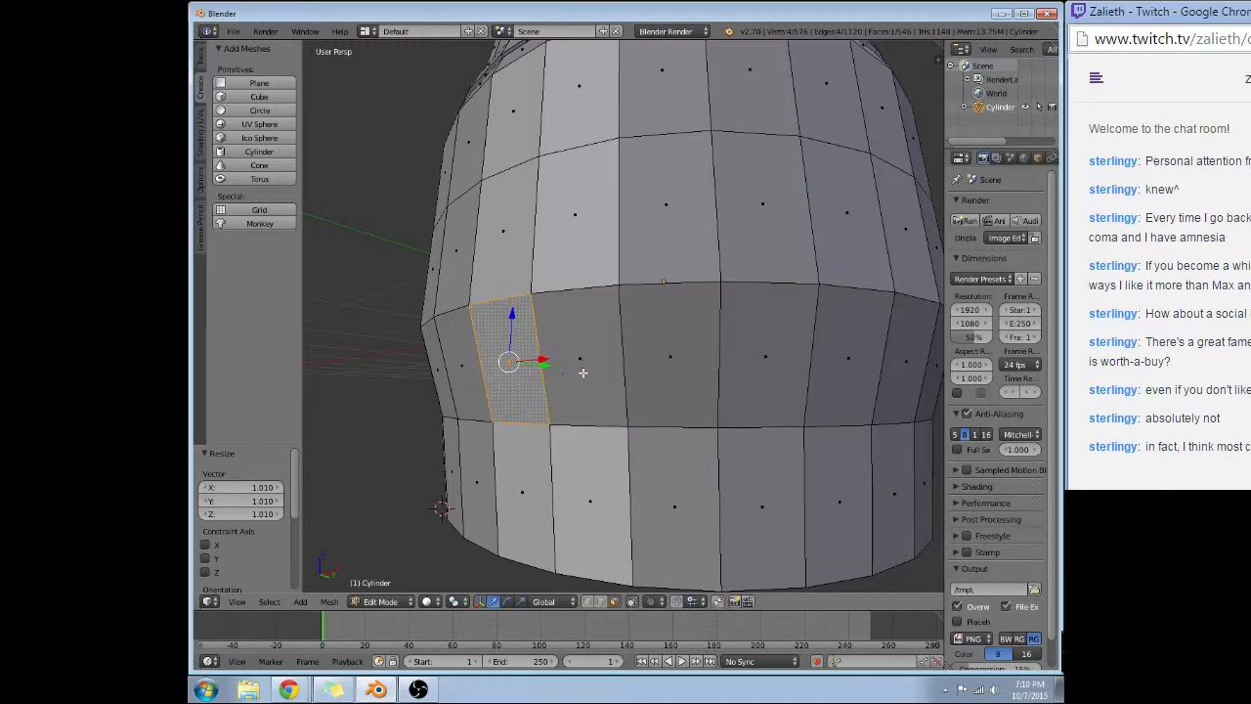
{"action": "middle_click_drag", "start_coordinate": [585, 372], "coordinate": [595, 420]}
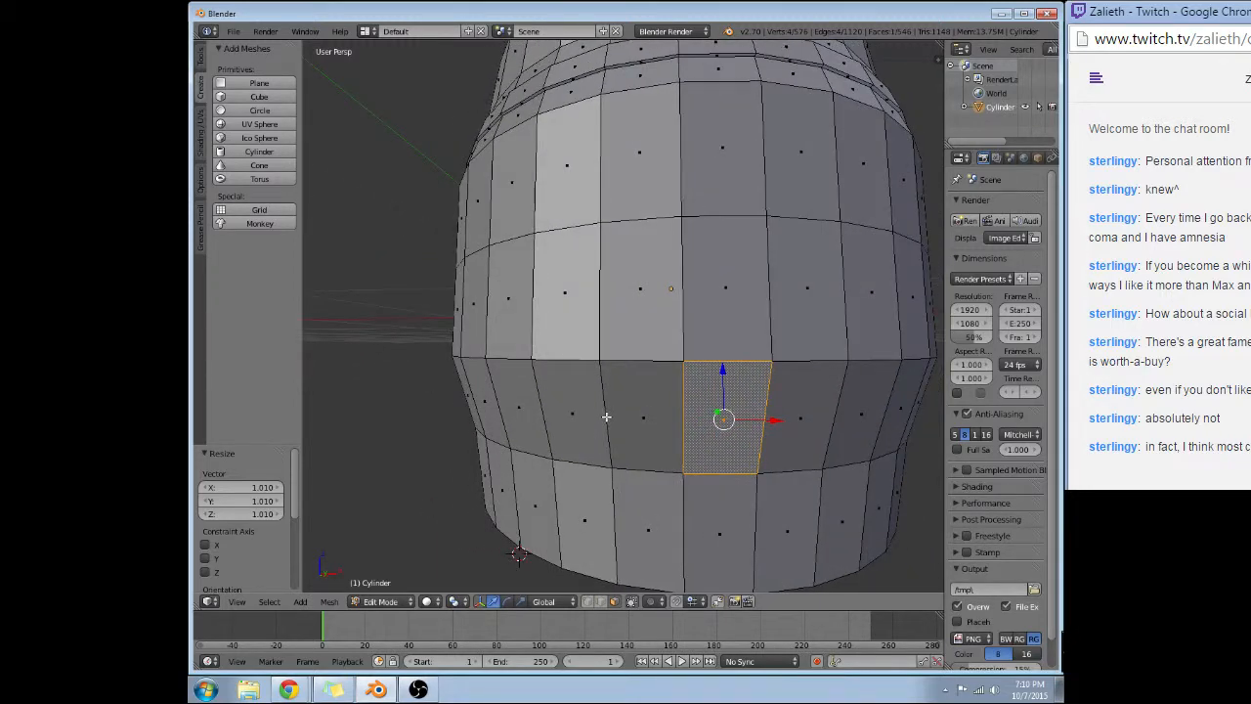
{"action": "scroll", "coordinate": [626, 413], "scroll_direction": "down", "scroll_amount": 5}
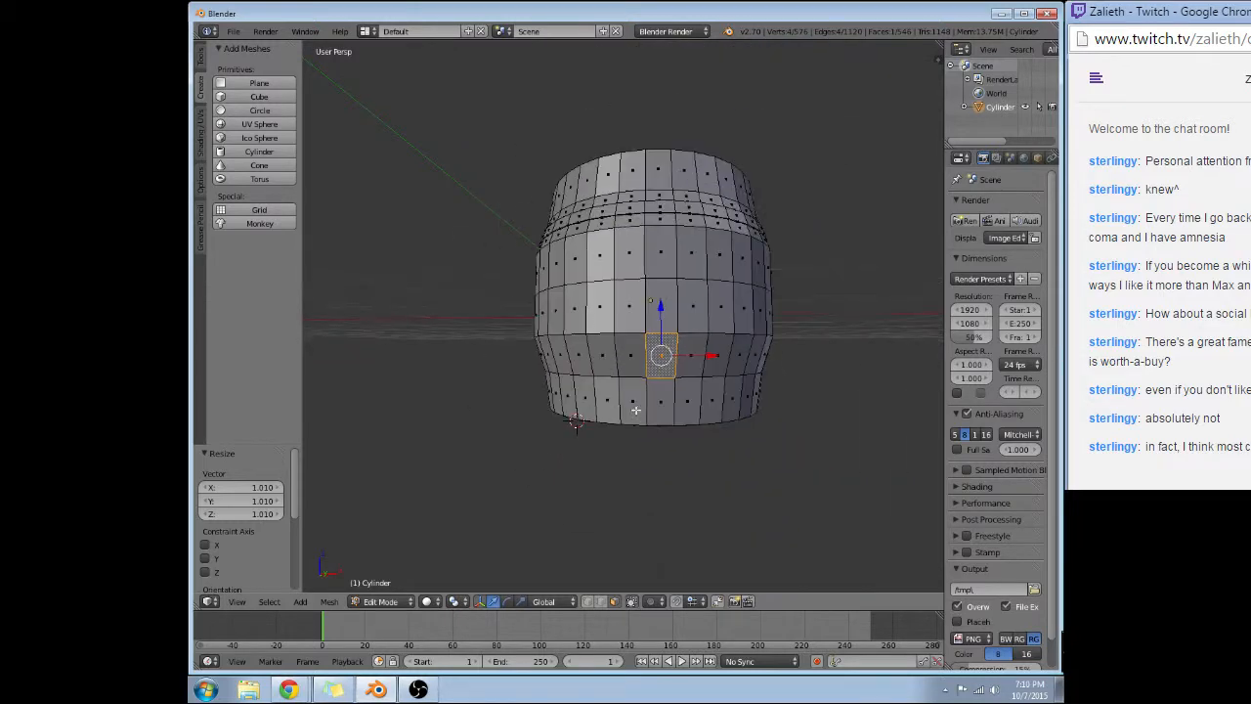
{"action": "right_click", "coordinate": [601, 357]}
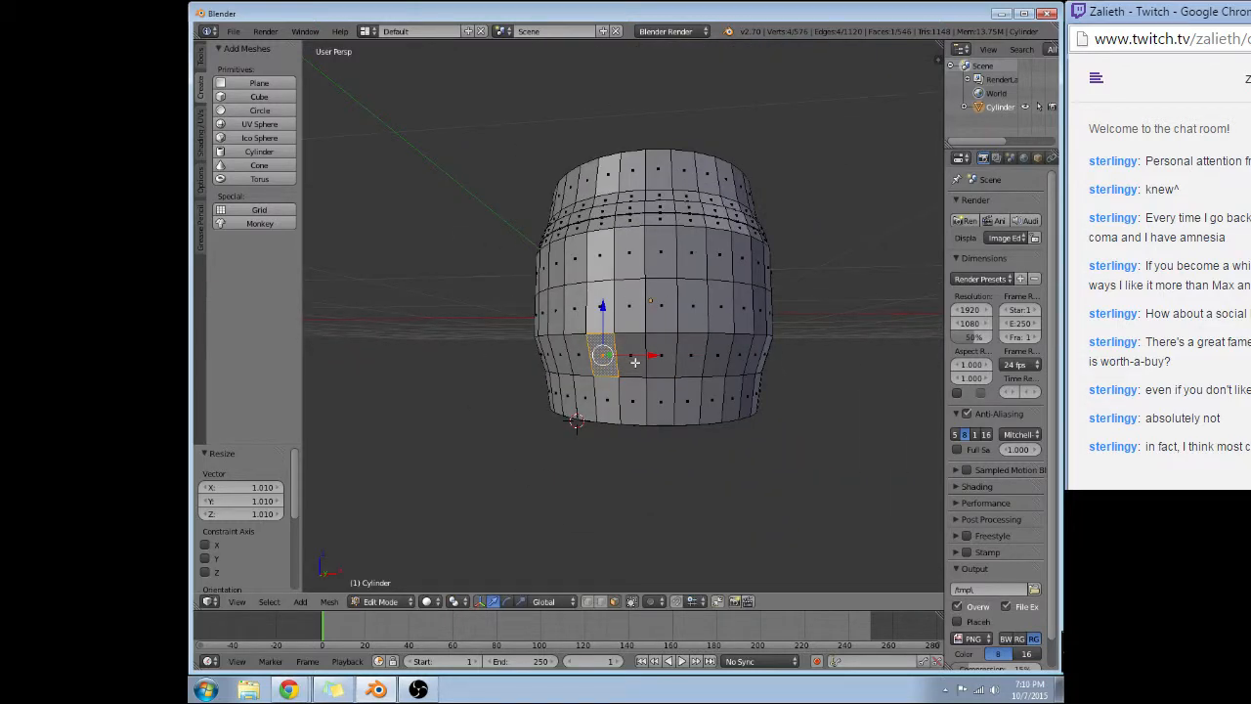
{"action": "right_click", "coordinate": [635, 361], "text": "alt"}
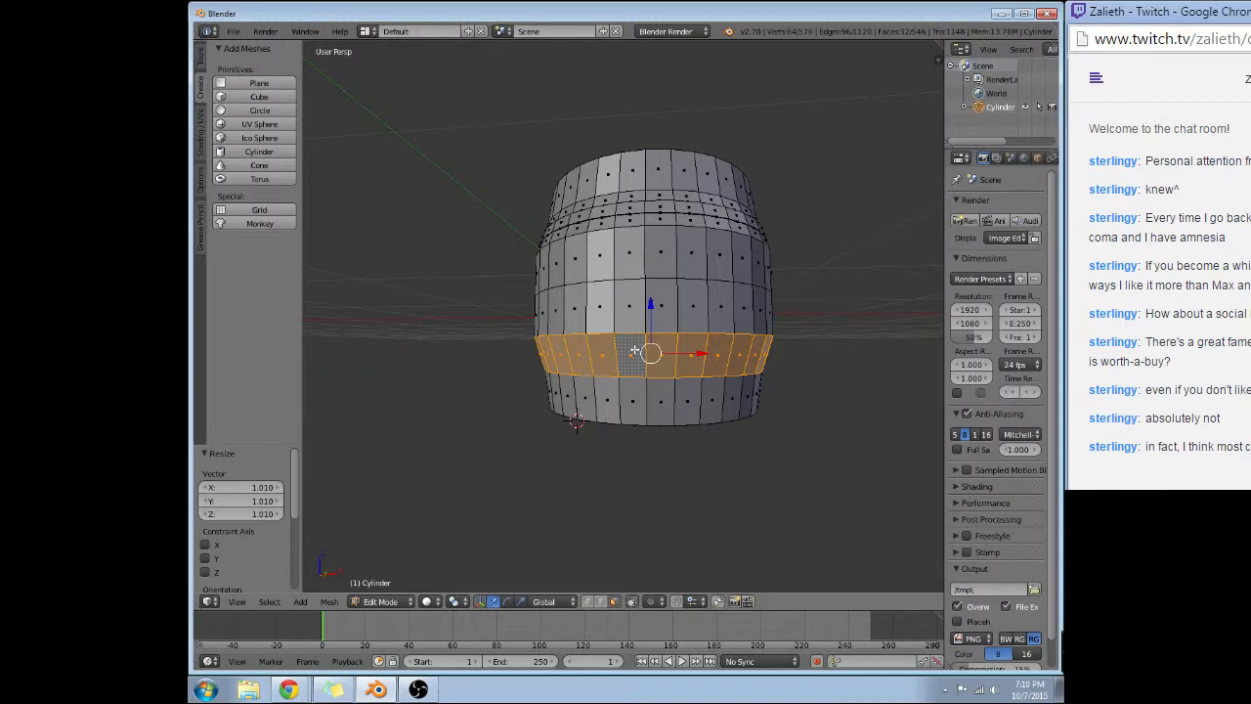
{"action": "key", "text": "ctrl+e"}
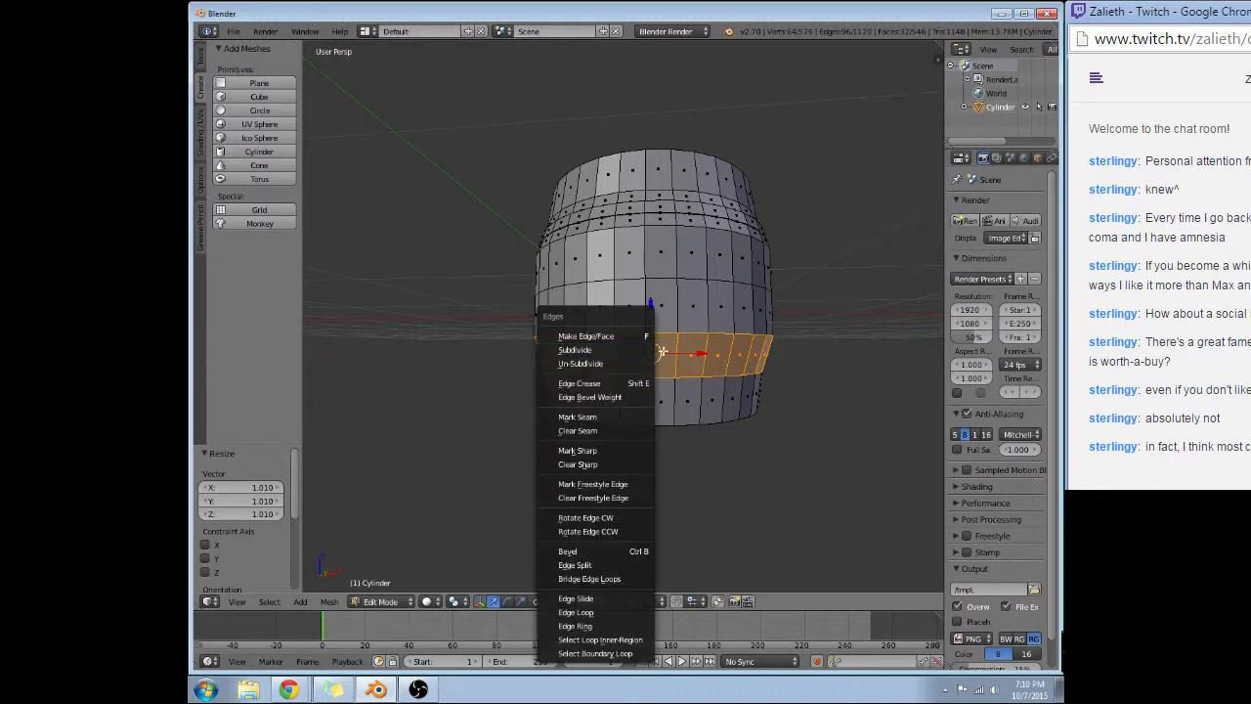
{"action": "key", "text": "Escape"}
Add a two-cut horizontal loop cut, centred without sliding, in the second band from the barrel's bottom.
{"action": "key", "text": "ctrl+r"}
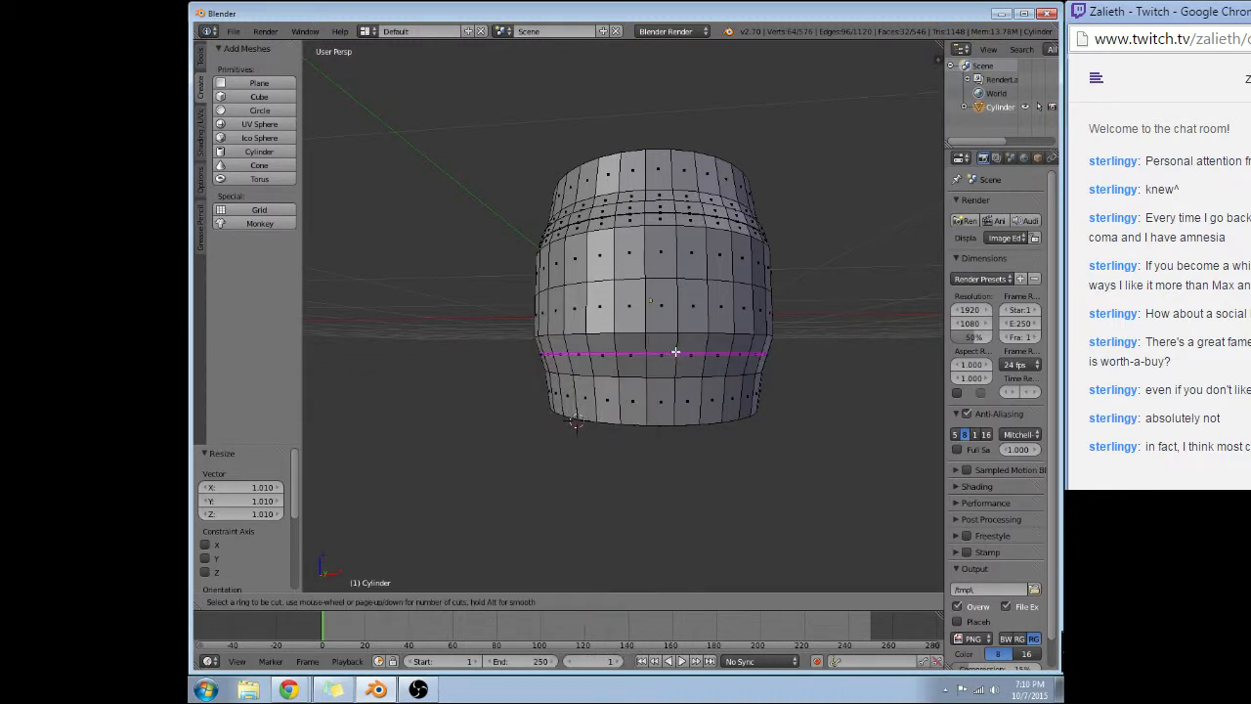
{"action": "scroll", "coordinate": [675, 352], "scroll_direction": "up", "scroll_amount": 1}
{"action": "left_click", "coordinate": [675, 352]}
{"action": "right_click", "coordinate": [675, 352]}
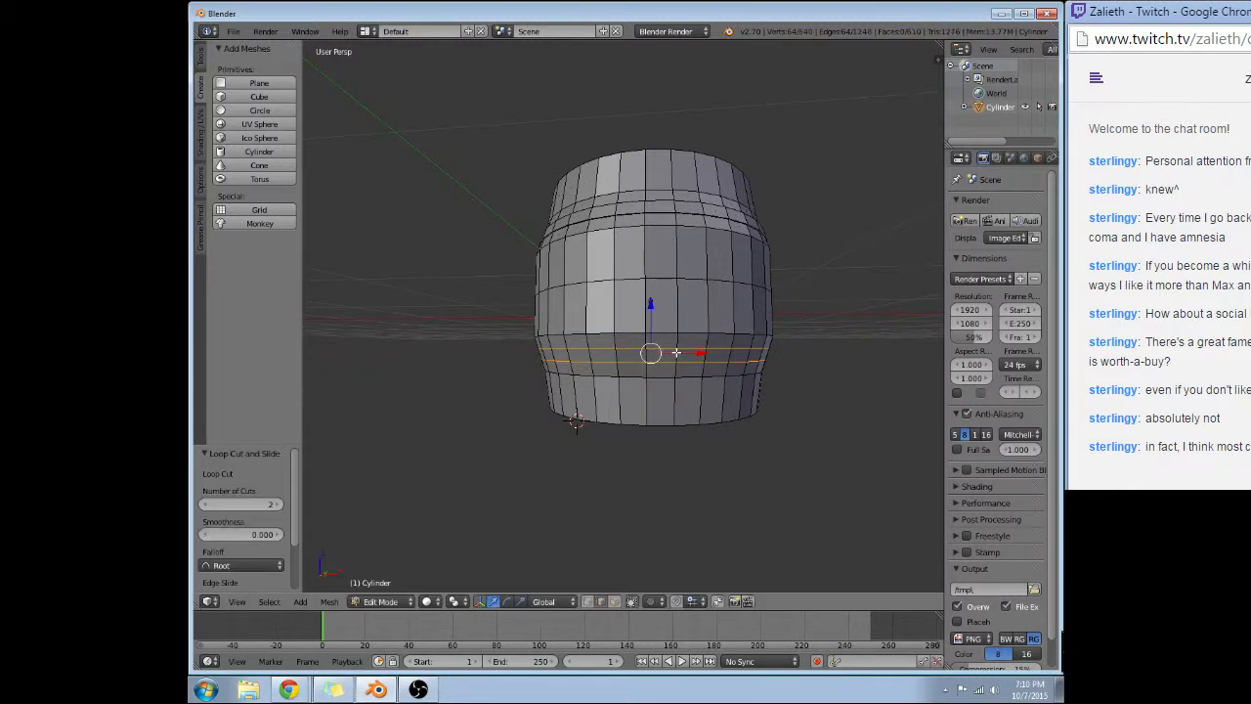
Switch to face selection mode and select the narrow face ring between the two new lower edge loops.
{"action": "left_click", "coordinate": [614, 601]}
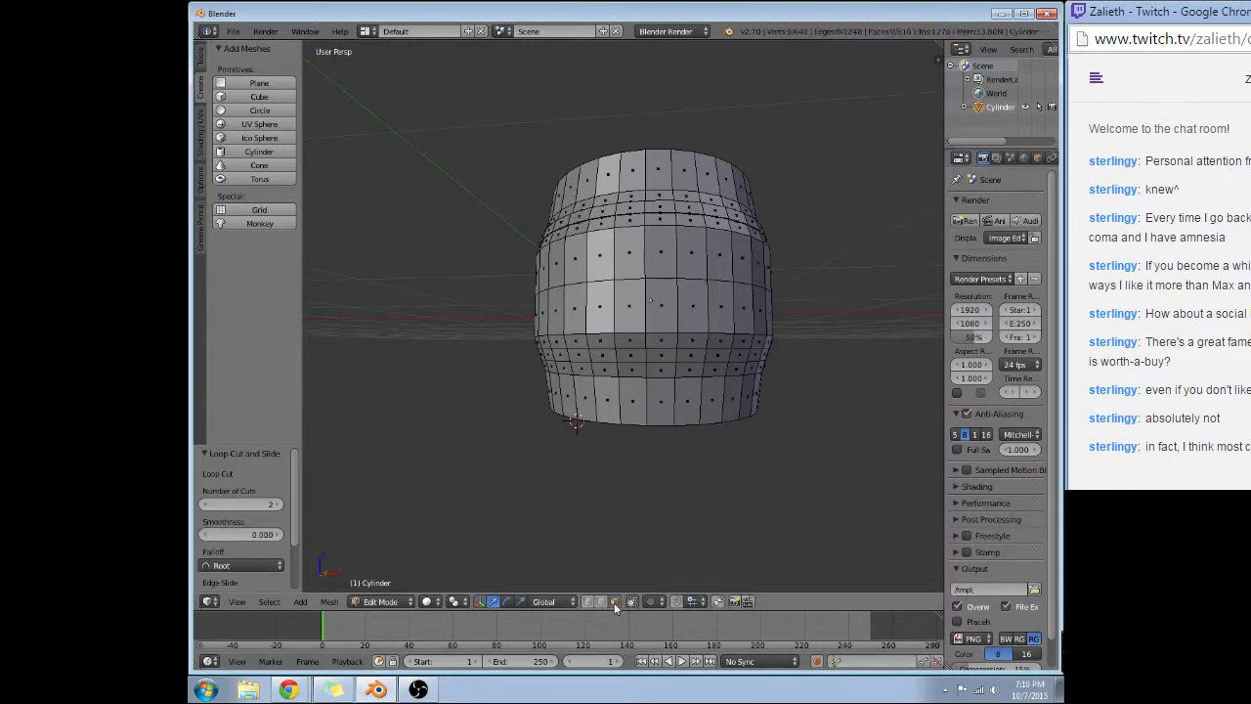
{"action": "right_click", "coordinate": [662, 358], "text": "alt"}
{"action": "right_click", "coordinate": [685, 358], "text": "alt"}
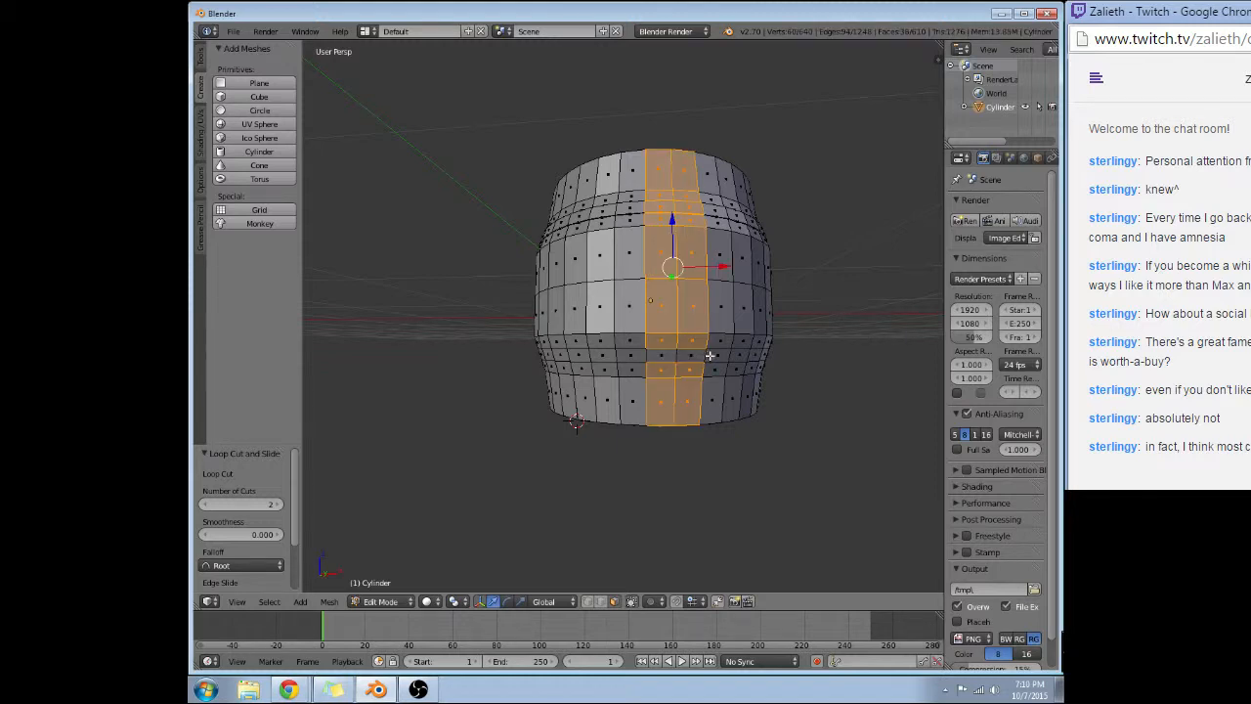
{"action": "right_click", "coordinate": [717, 355]}
{"action": "right_click", "coordinate": [726, 355], "text": "alt"}
{"action": "right_click", "coordinate": [765, 354], "text": "alt+shift"}
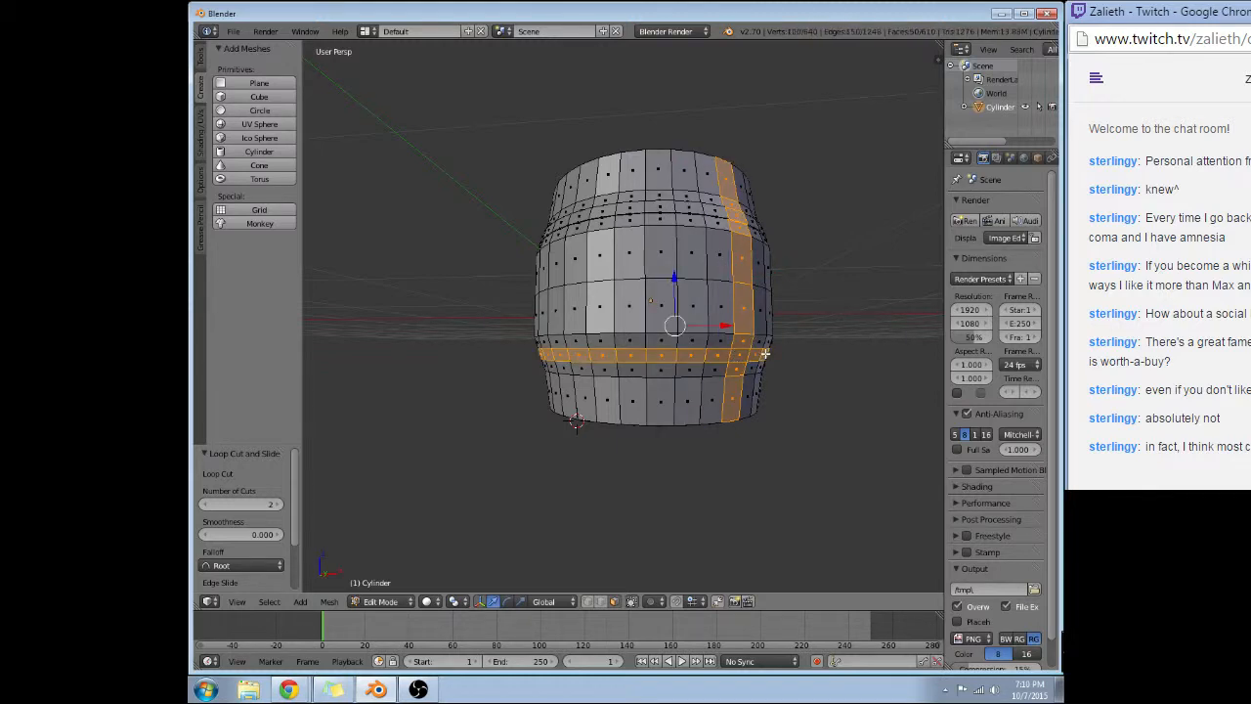
{"action": "right_click", "coordinate": [741, 334], "text": "alt"}
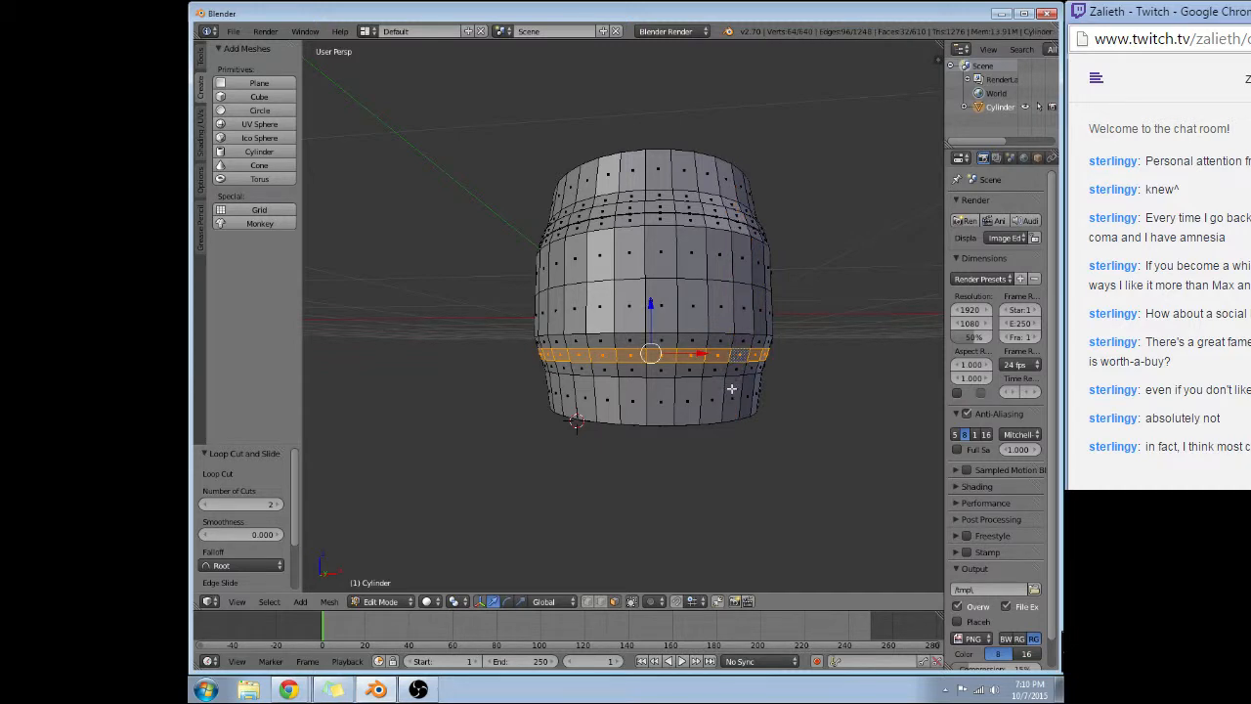
Extrude the lower face ring in place and scale it by 1.01 to form a second raised hoop.
{"action": "key", "text": "e"}
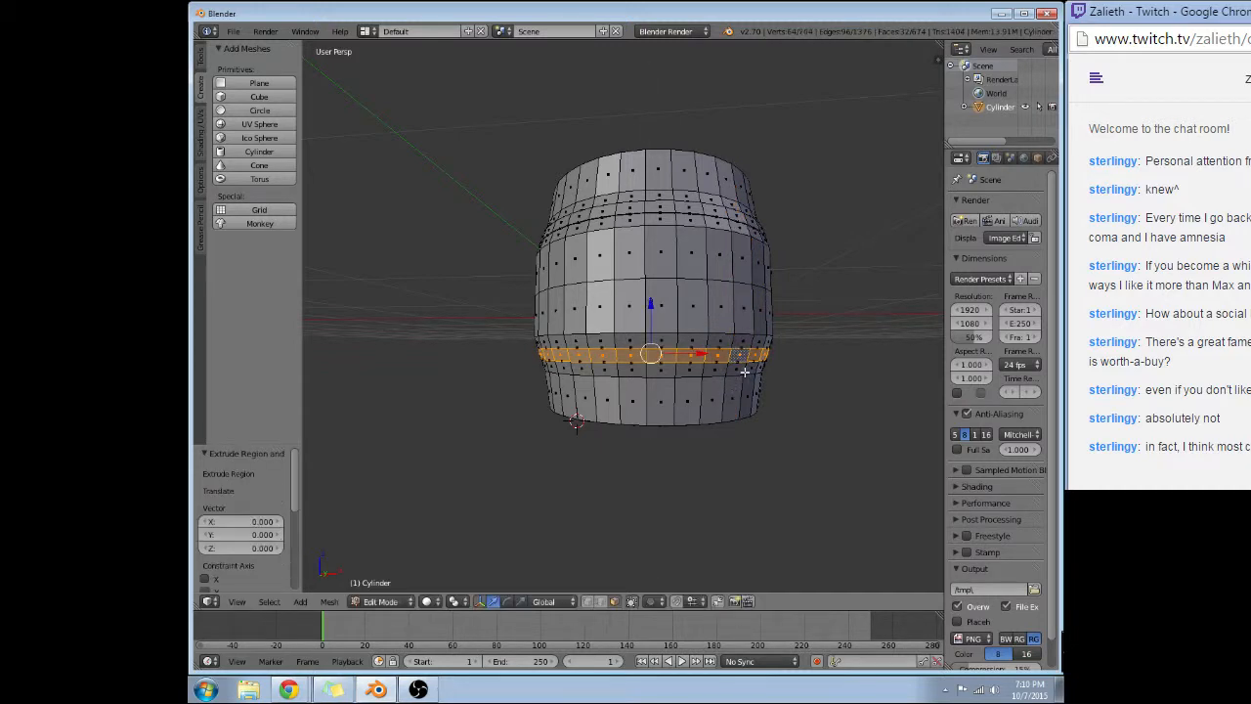
{"action": "key", "text": "s"}
{"action": "left_click", "coordinate": [745, 371]}
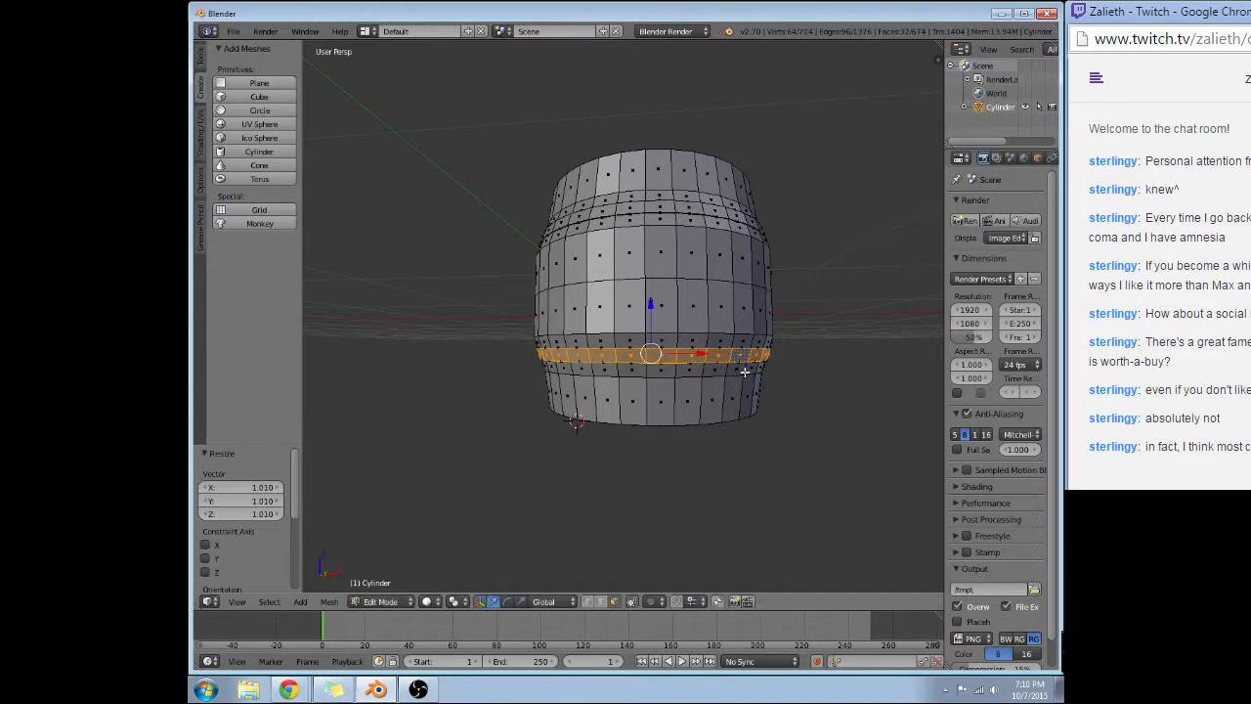
Select the full ring of faces on the flat upper surface of the barrel's top rim.
{"action": "middle_click_drag", "start_coordinate": [512, 346], "coordinate": [608, 406]}
{"action": "scroll", "coordinate": [616, 411], "scroll_direction": "up", "scroll_amount": 4}
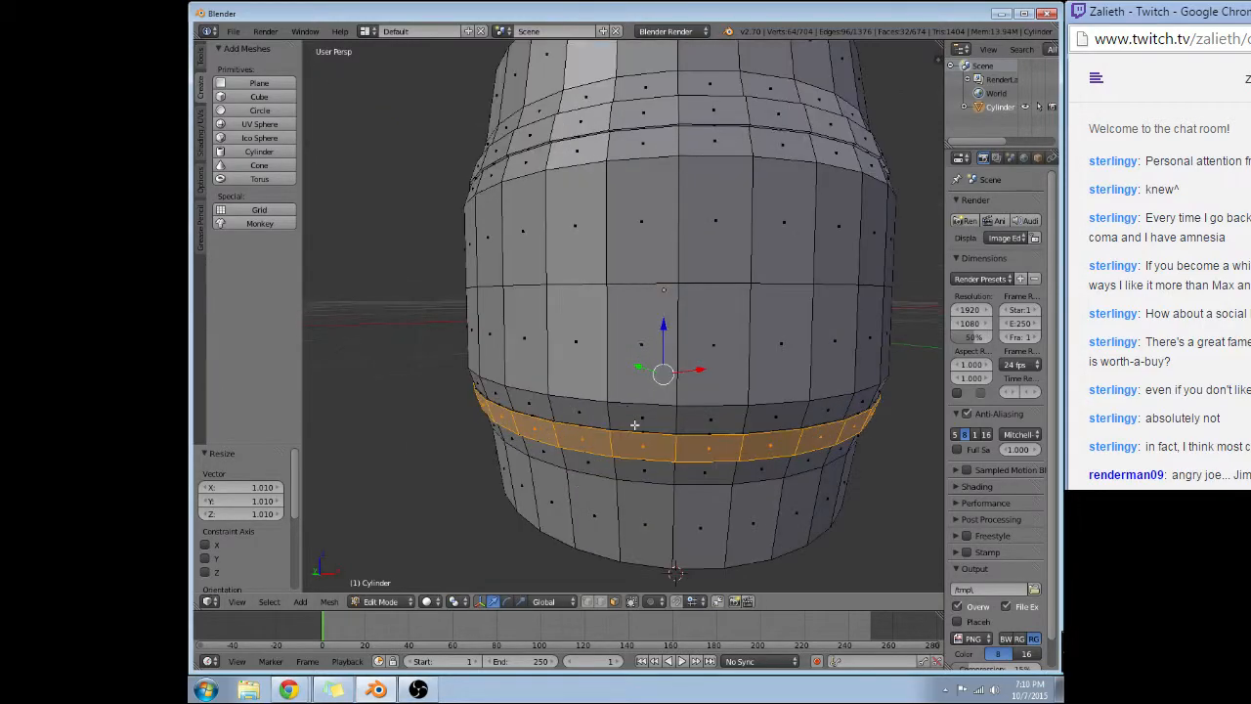
{"action": "middle_click_drag", "start_coordinate": [827, 352], "coordinate": [776, 308]}
{"action": "middle_click_drag", "start_coordinate": [676, 295], "coordinate": [535, 238]}
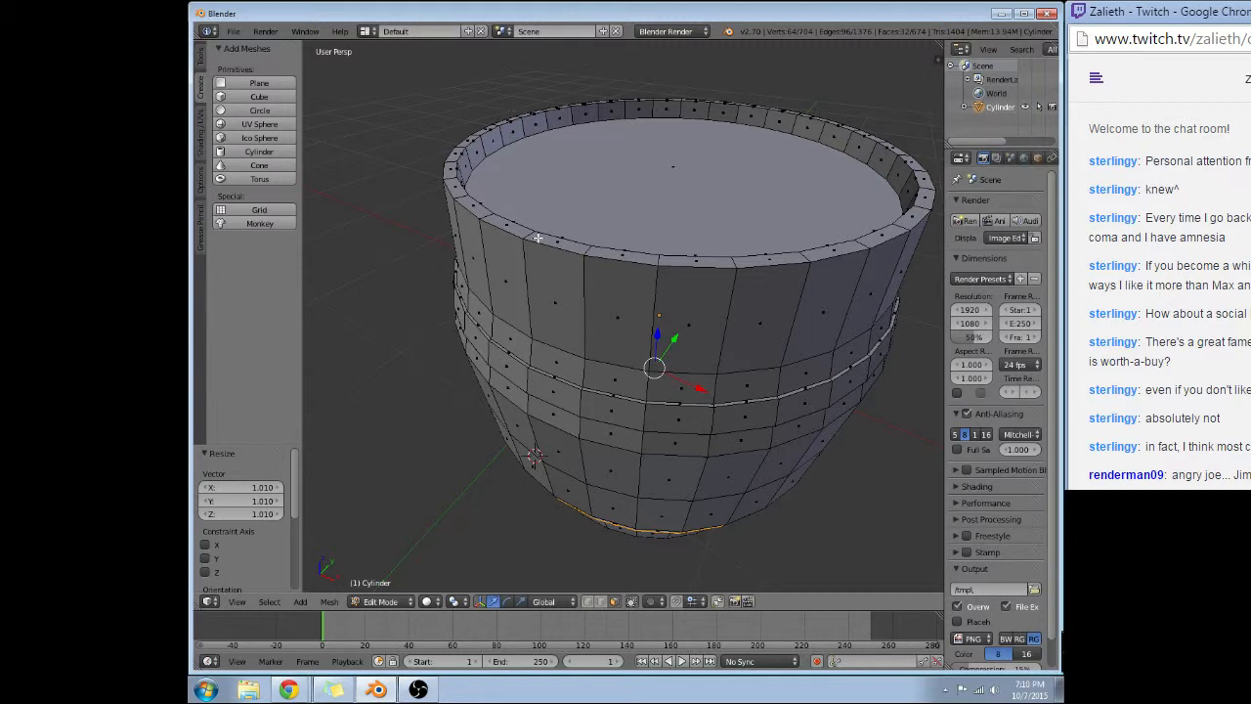
{"action": "right_click", "coordinate": [540, 238]}
{"action": "right_click", "coordinate": [545, 238], "text": "alt"}
{"action": "key", "text": "a"}
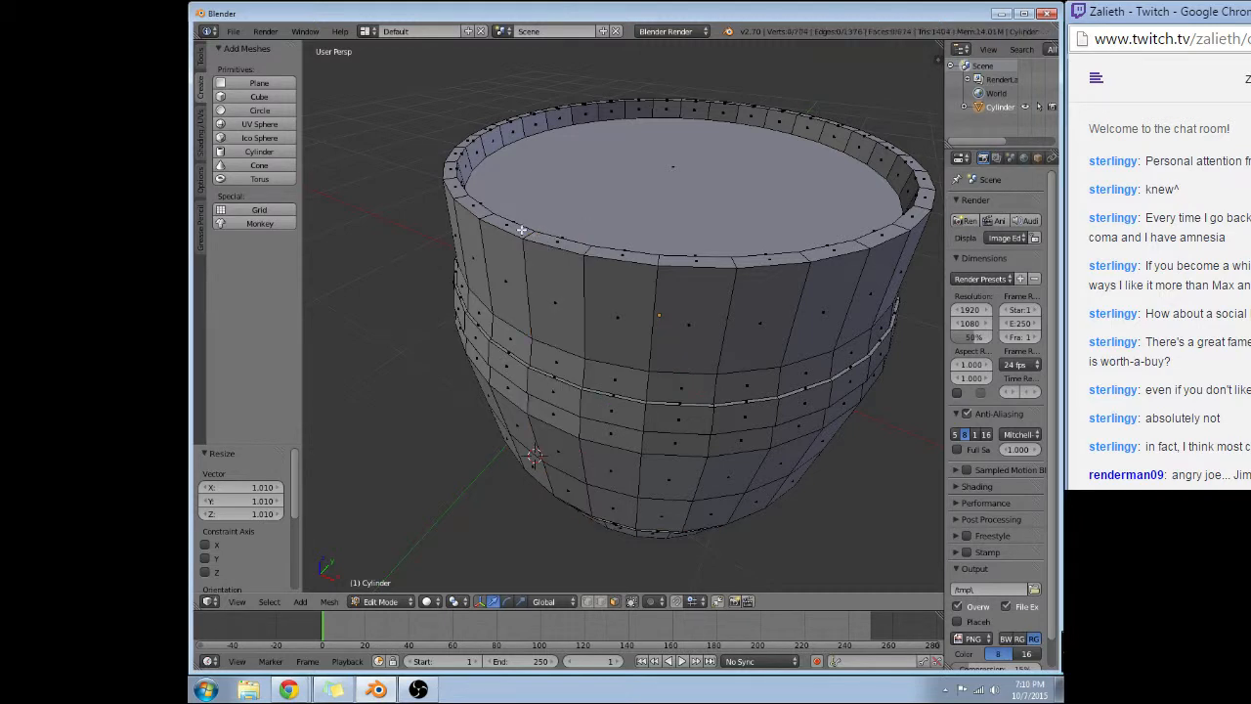
{"action": "right_click", "coordinate": [521, 229], "text": "alt"}
{"action": "right_click", "coordinate": [478, 198], "text": "alt"}
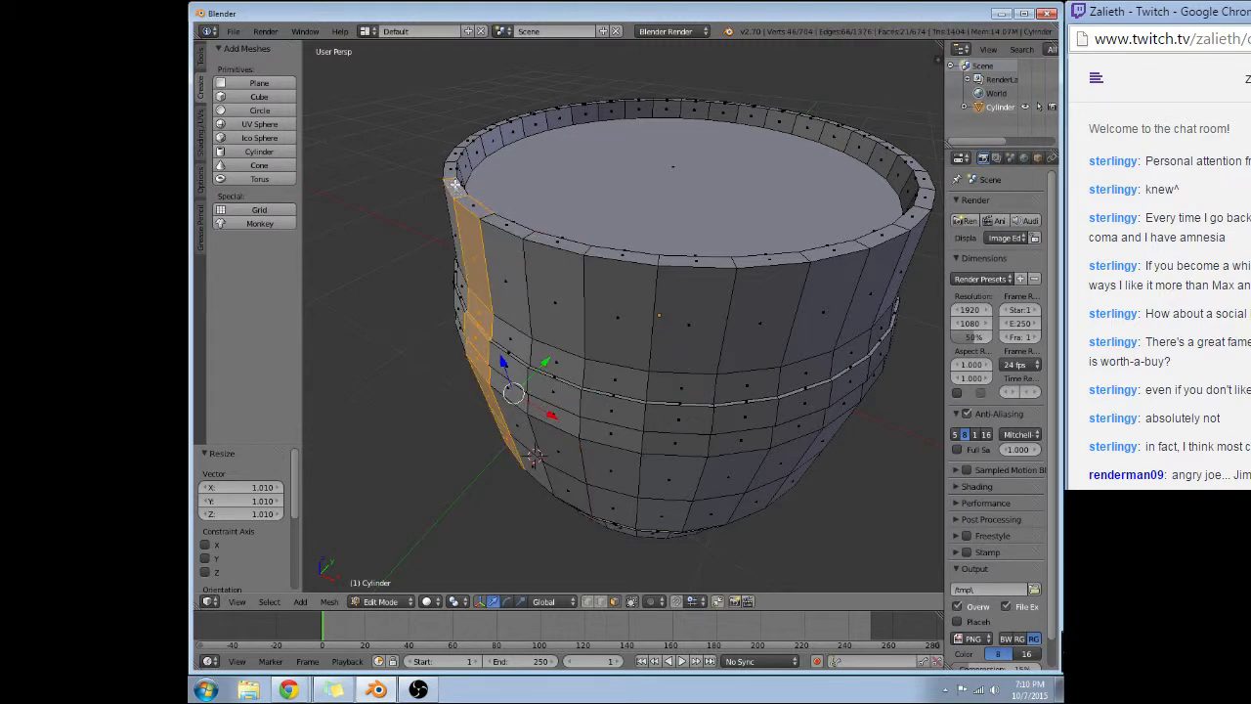
{"action": "key", "text": "a"}
{"action": "right_click", "coordinate": [455, 165], "text": "alt"}
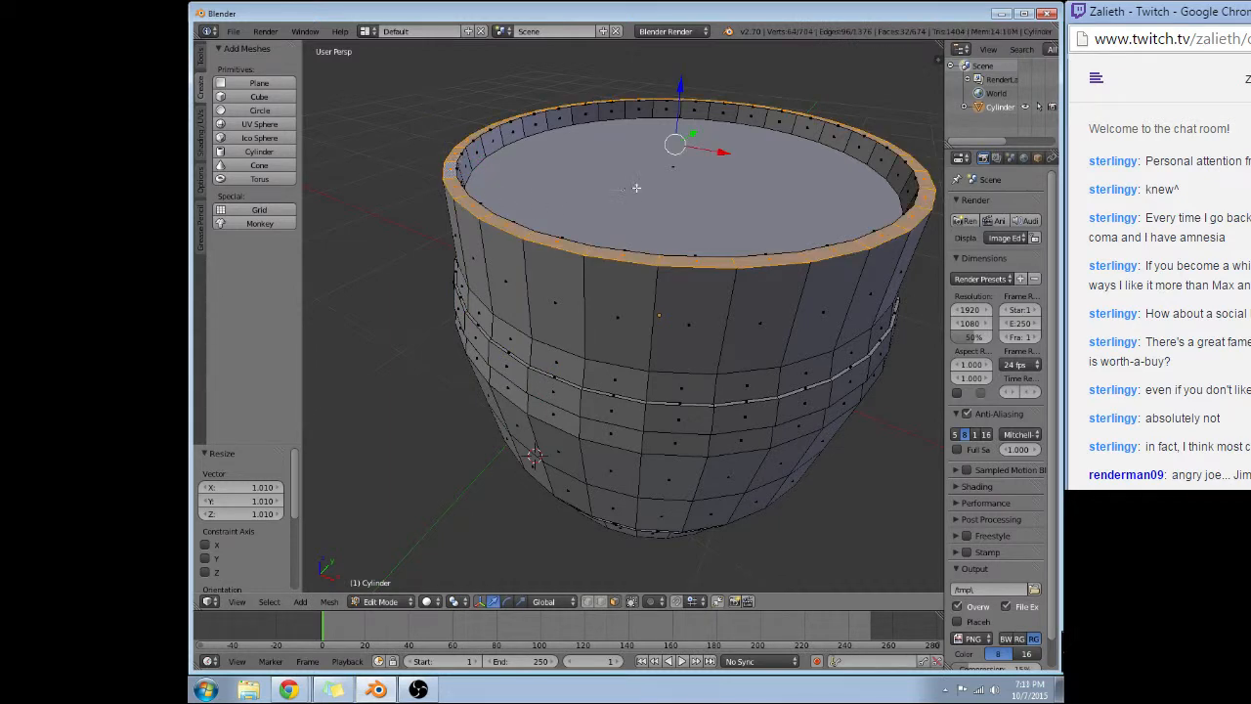
Try scaling the top rim's face ring by 0.99.
{"action": "key", "text": "s"}
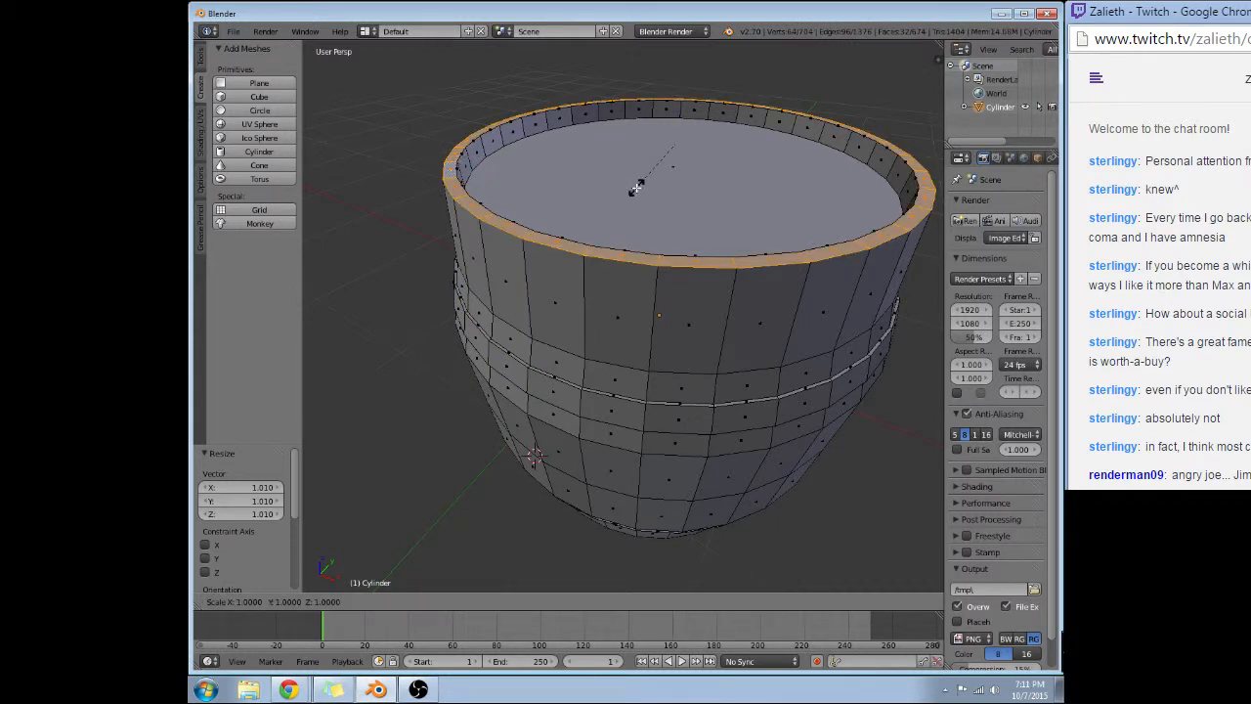
{"action": "key", "text": "0"}
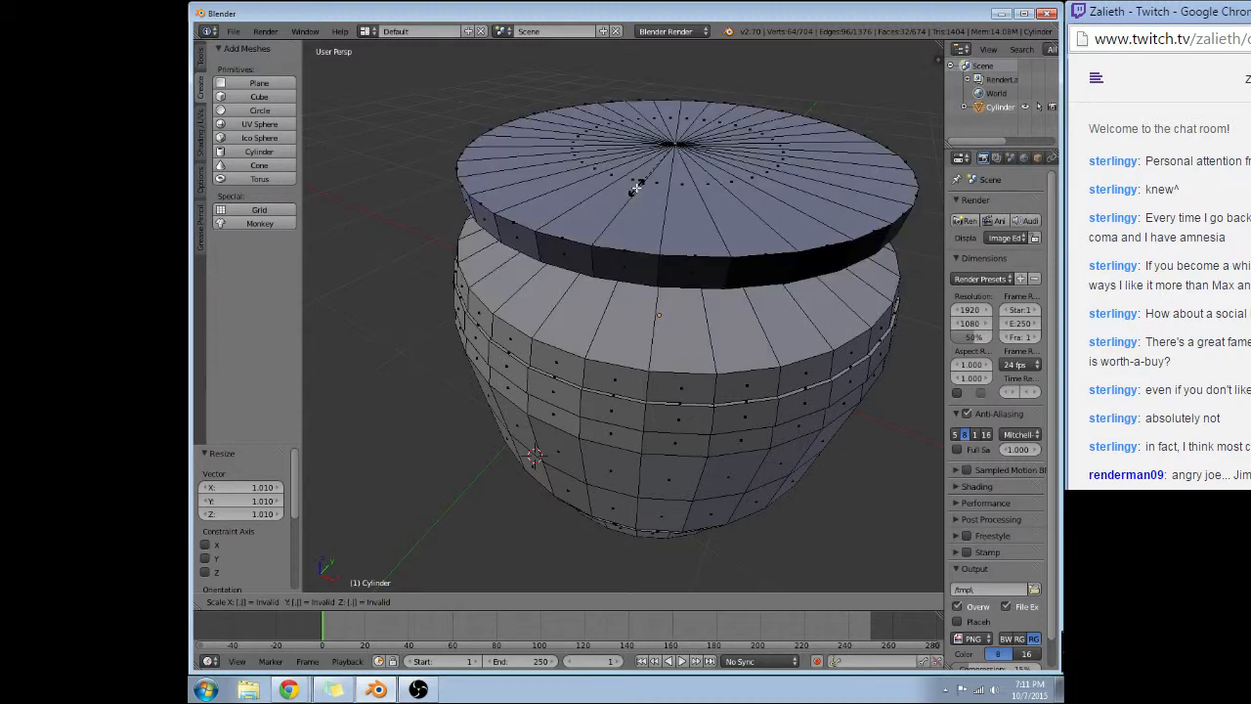
{"action": "type", "text": ".99"}
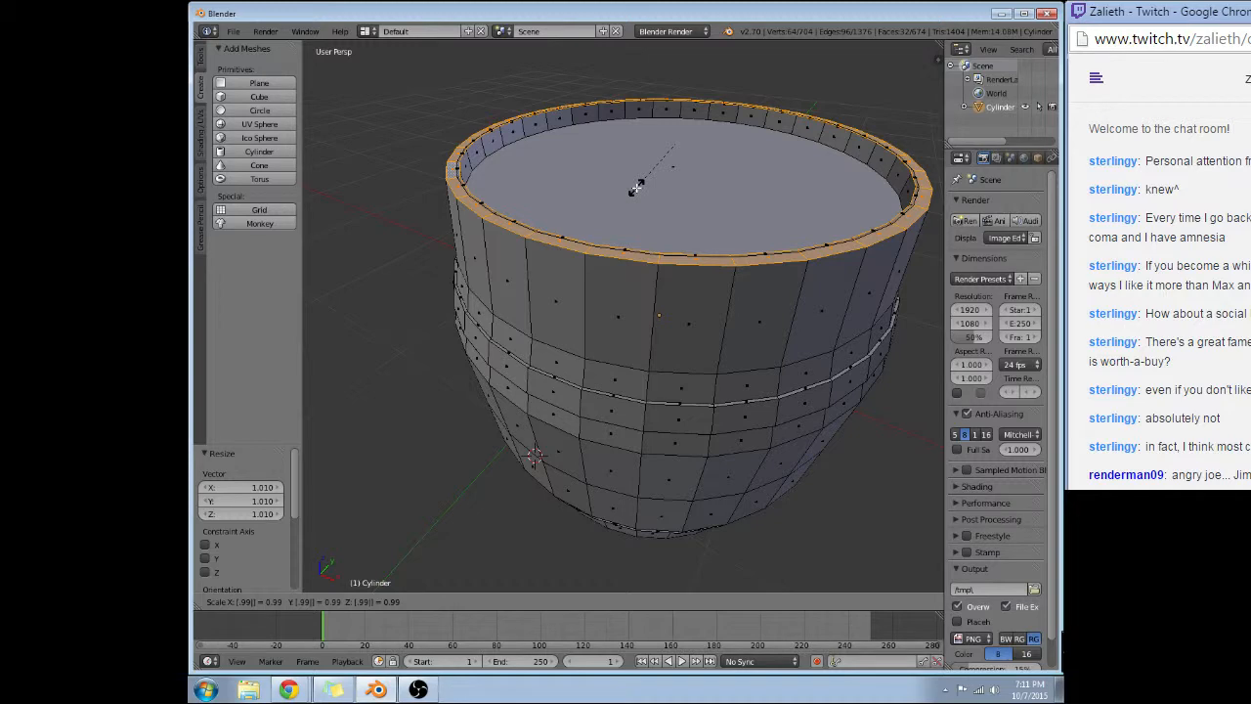
{"action": "key", "text": "Return"}
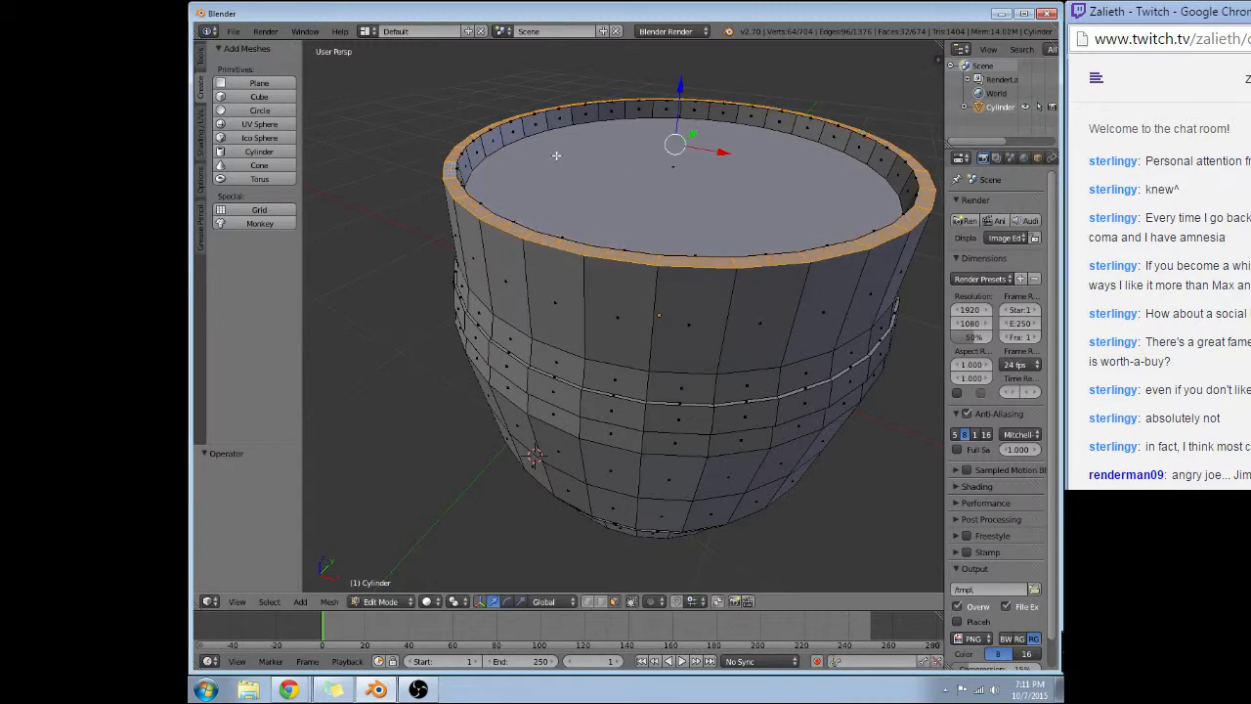
Switch to edge selection mode and select the inner and outer edge loops of the barrel's top rim.
{"action": "middle_click_drag", "start_coordinate": [556, 156], "coordinate": [645, 291]}
{"action": "scroll", "coordinate": [642, 126], "scroll_direction": "down", "scroll_amount": 2}
{"action": "scroll", "coordinate": [579, 296], "scroll_direction": "up", "scroll_amount": 3}
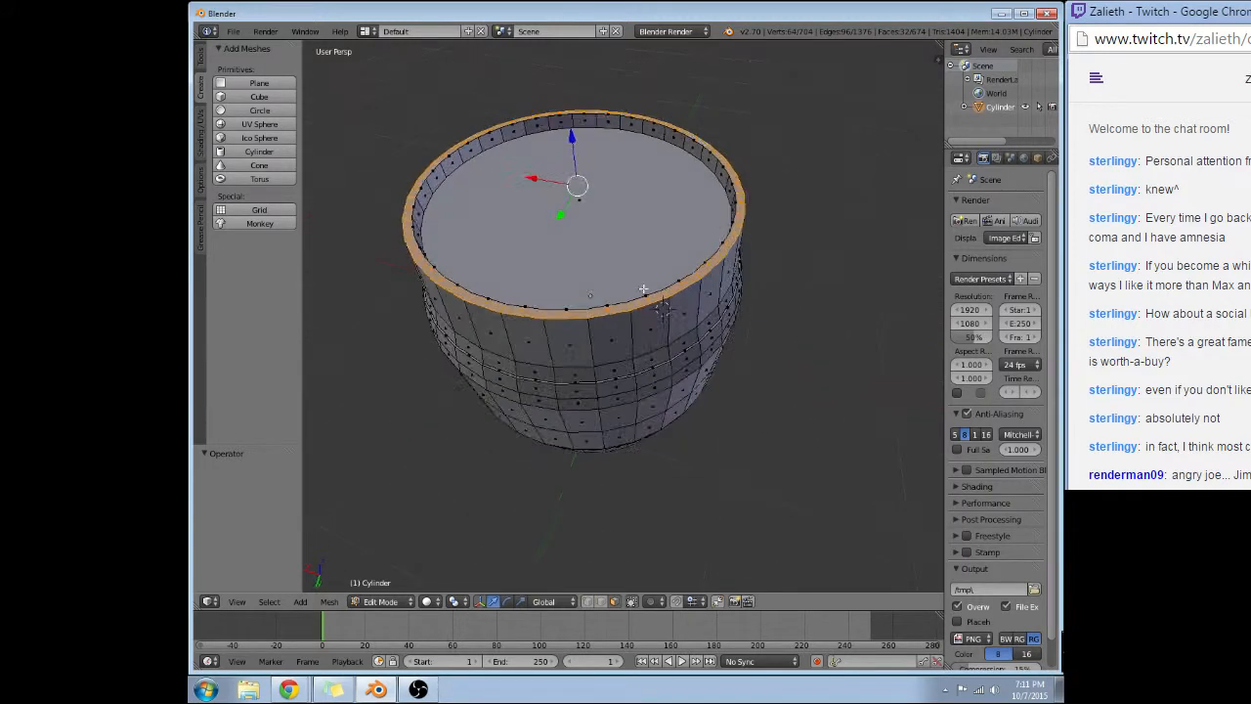
{"action": "left_click", "coordinate": [600, 603]}
{"action": "right_click", "coordinate": [613, 319], "text": "alt"}
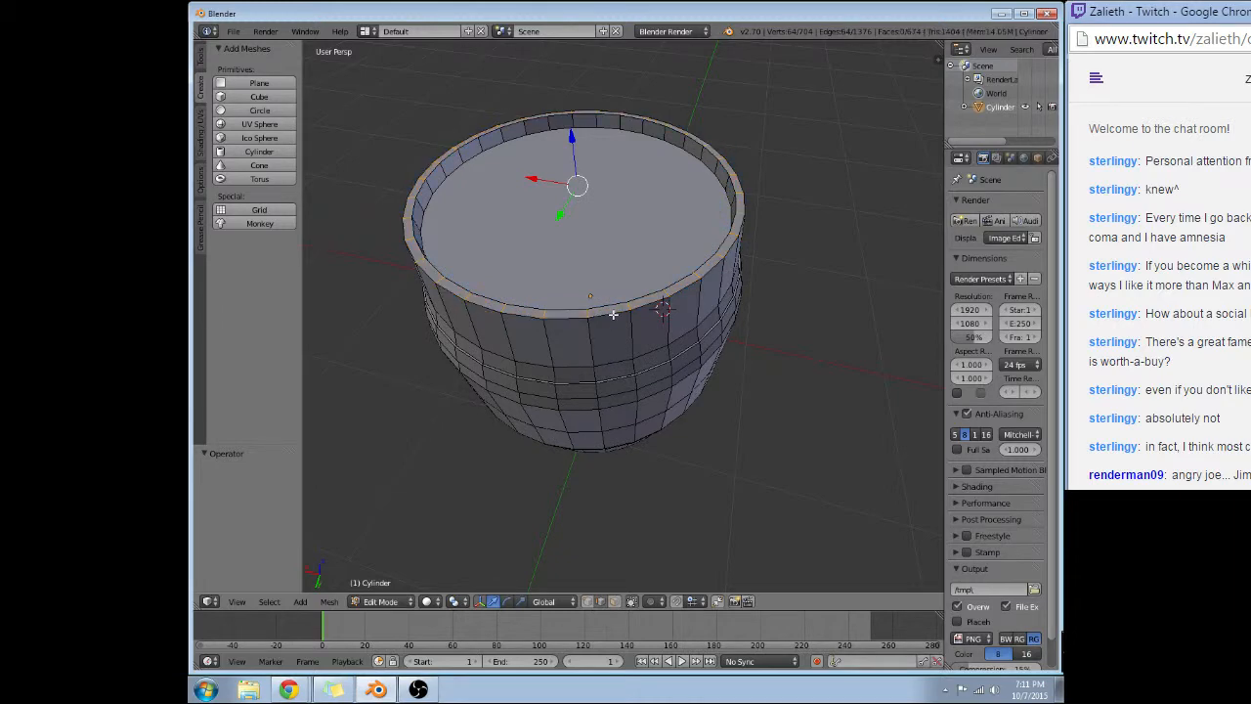
{"action": "right_click", "coordinate": [613, 311], "text": "alt+shift"}
{"action": "right_click", "coordinate": [619, 311]}
{"action": "key", "text": "a"}
{"action": "right_click", "coordinate": [615, 311], "text": "alt"}
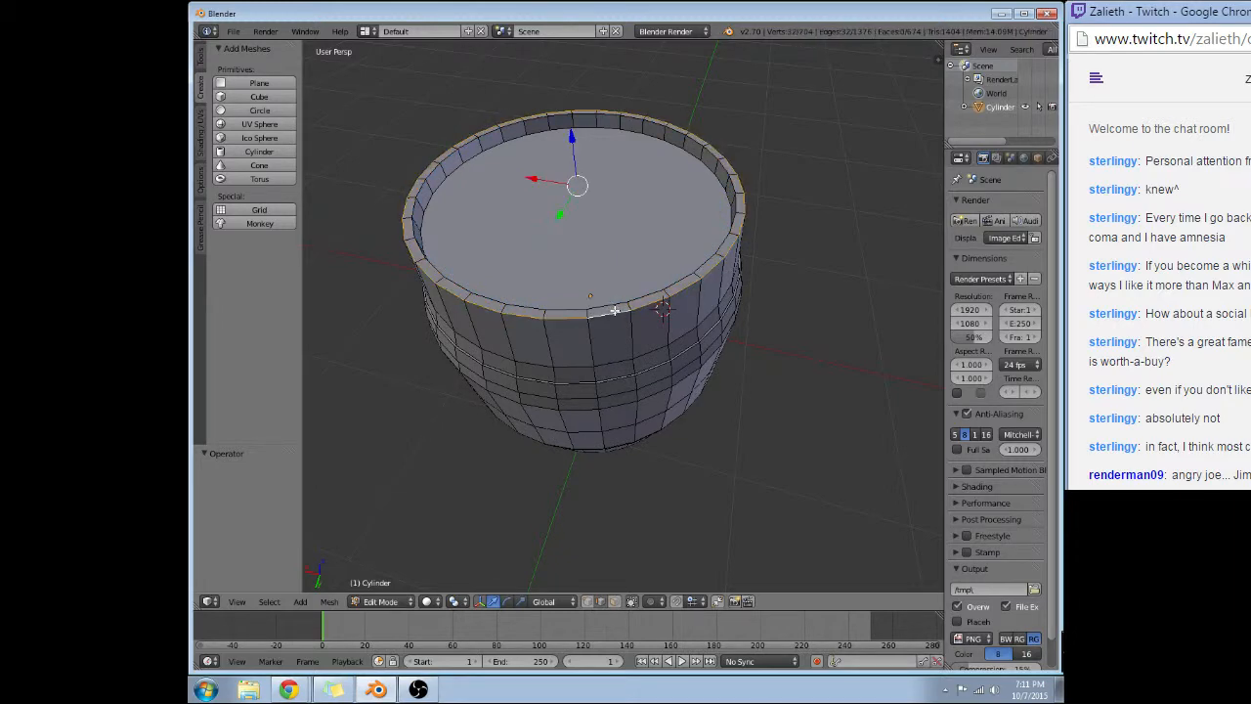
{"action": "right_click", "coordinate": [608, 304], "text": "alt+shift"}
Add the inner and outer edge loops of the barrel's bottom rim to the selection.
{"action": "middle_click_drag", "start_coordinate": [621, 401], "coordinate": [635, 172]}
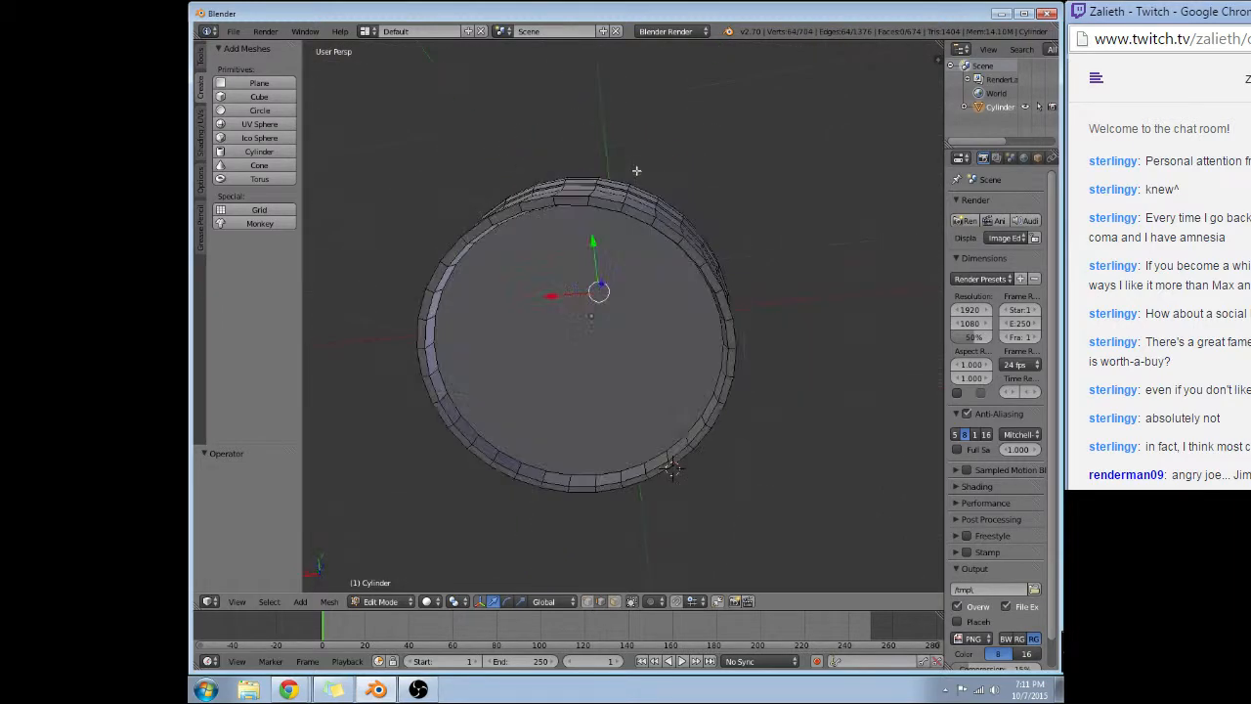
{"action": "right_click", "coordinate": [610, 207], "text": "alt+shift"}
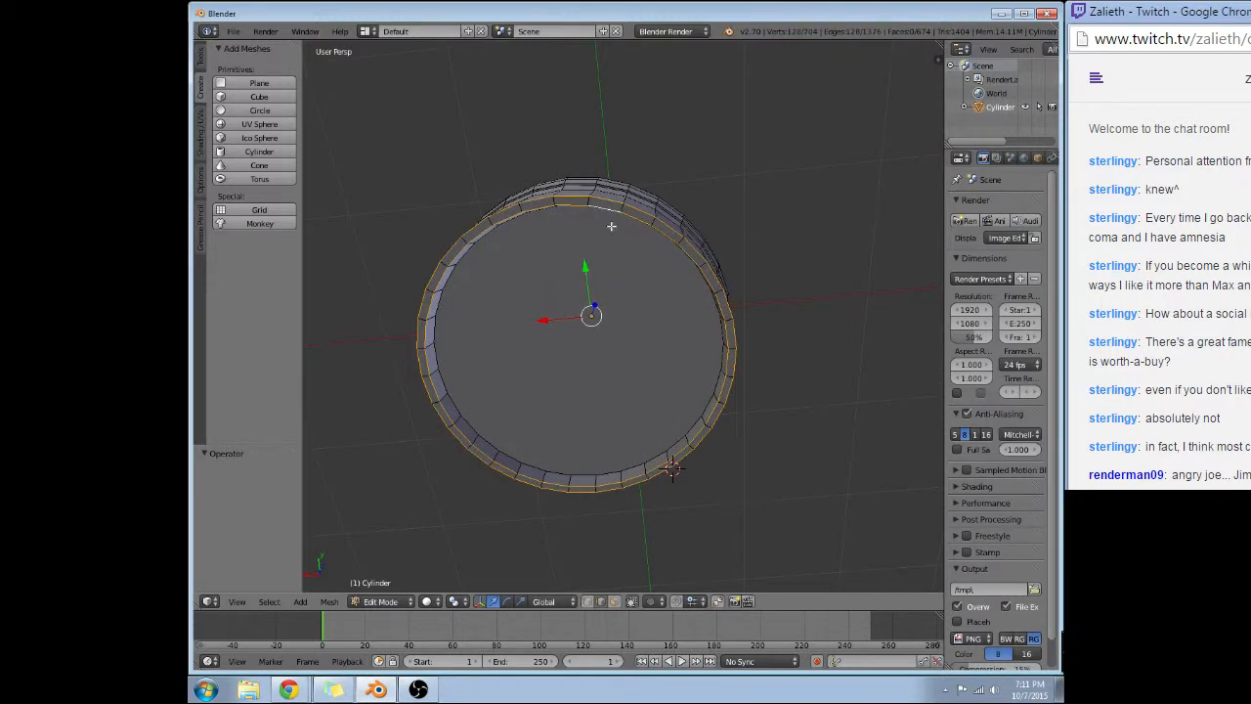
{"action": "middle_click_drag", "start_coordinate": [615, 281], "coordinate": [628, 290]}
{"action": "scroll", "coordinate": [629, 290], "scroll_direction": "up", "scroll_amount": 1}
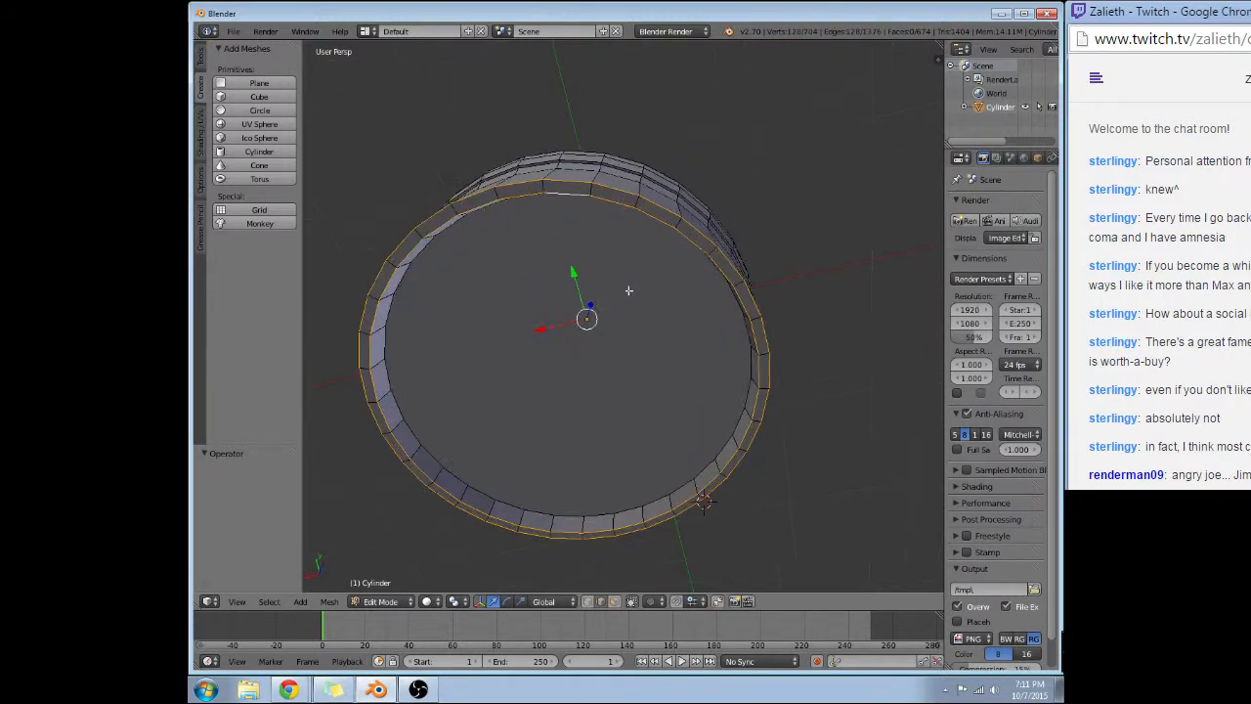
Try applying an edge crease of 1.000 to the selected top and bottom rim loops.
{"action": "left_click", "coordinate": [330, 601]}
{"action": "mouse_move", "coordinate": [357, 410]}
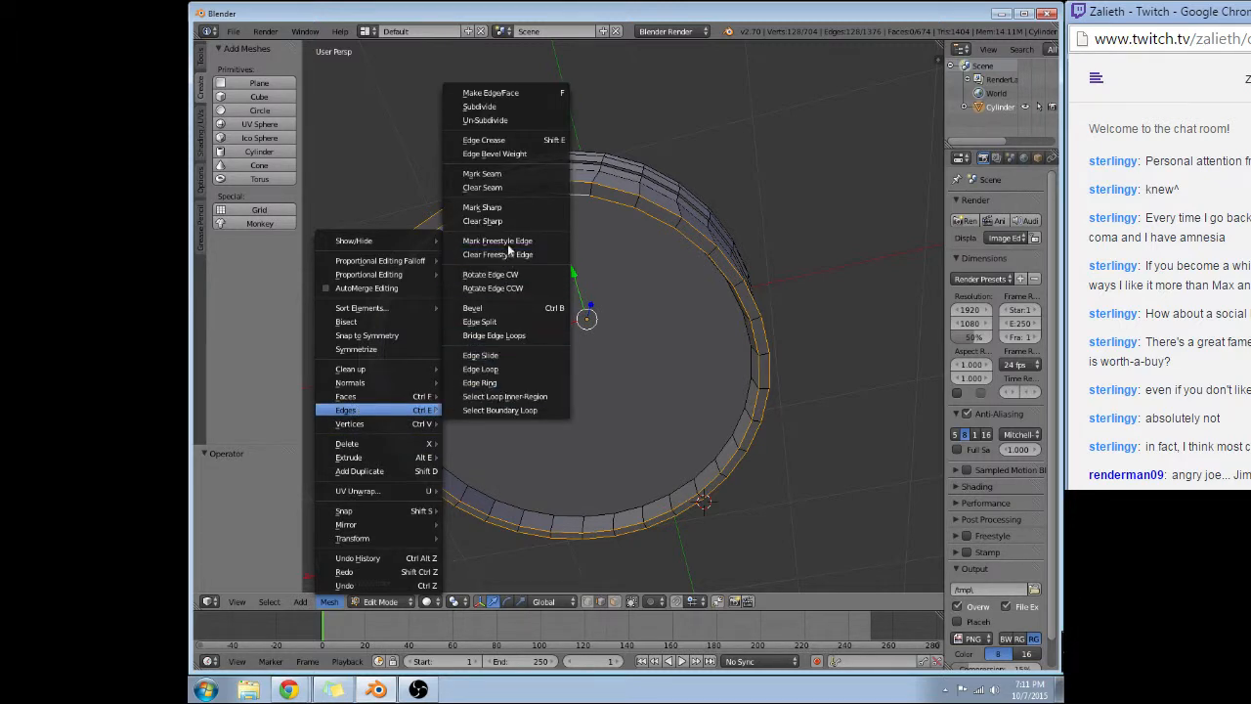
{"action": "left_click", "coordinate": [497, 141]}
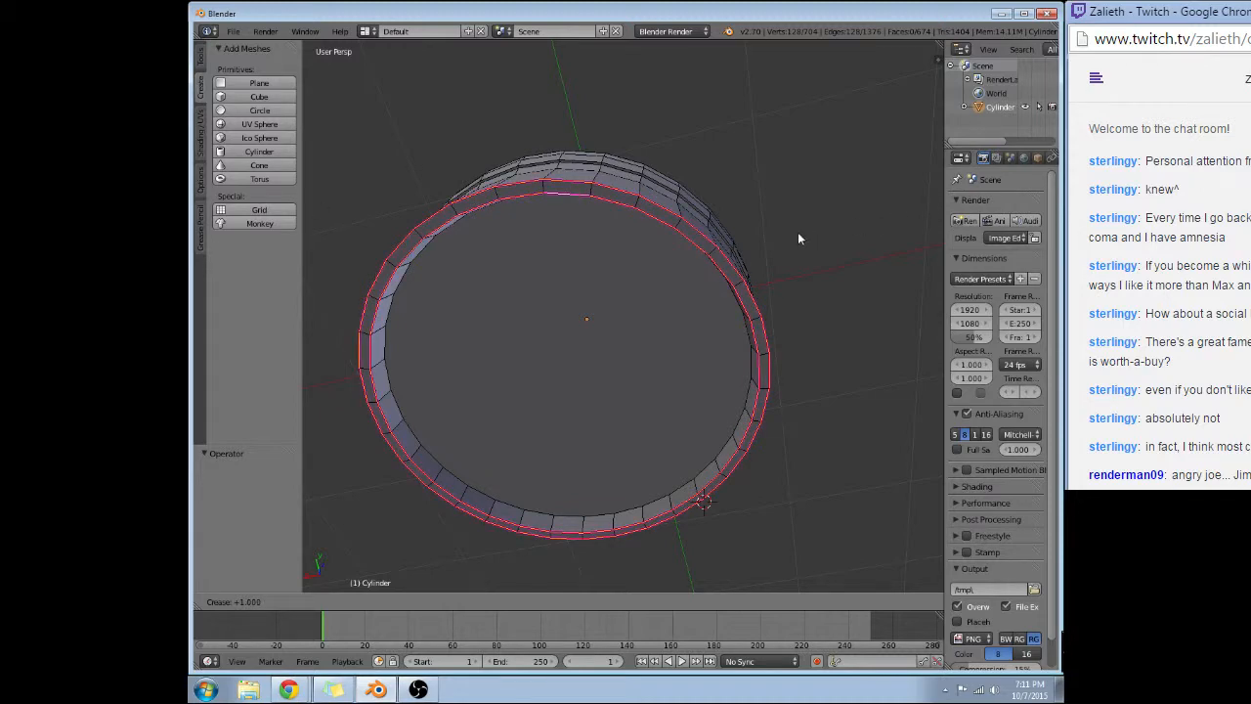
{"action": "left_click", "coordinate": [520, 295]}
{"action": "middle_click_drag", "start_coordinate": [520, 294], "coordinate": [608, 274]}
{"action": "key", "text": "ctrl+z"}
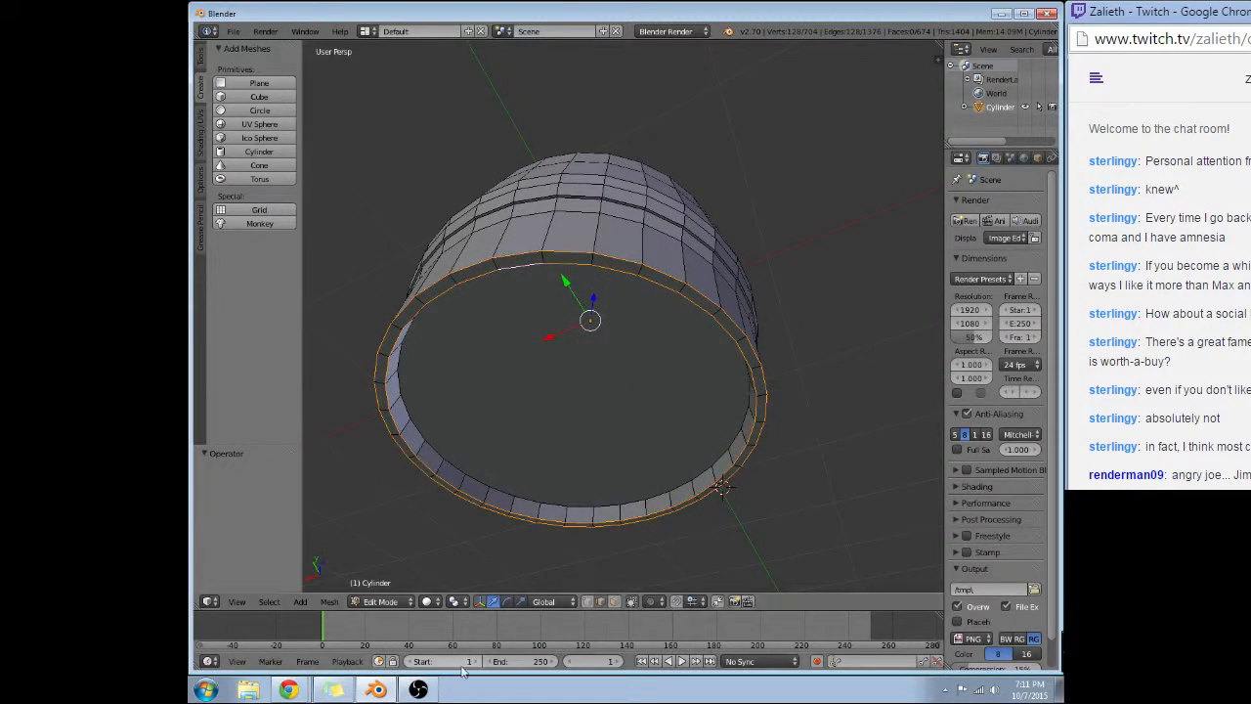
Bevel the selected top and bottom rim edge loops by about 0.009 with one segment.
{"action": "left_click", "coordinate": [302, 603]}
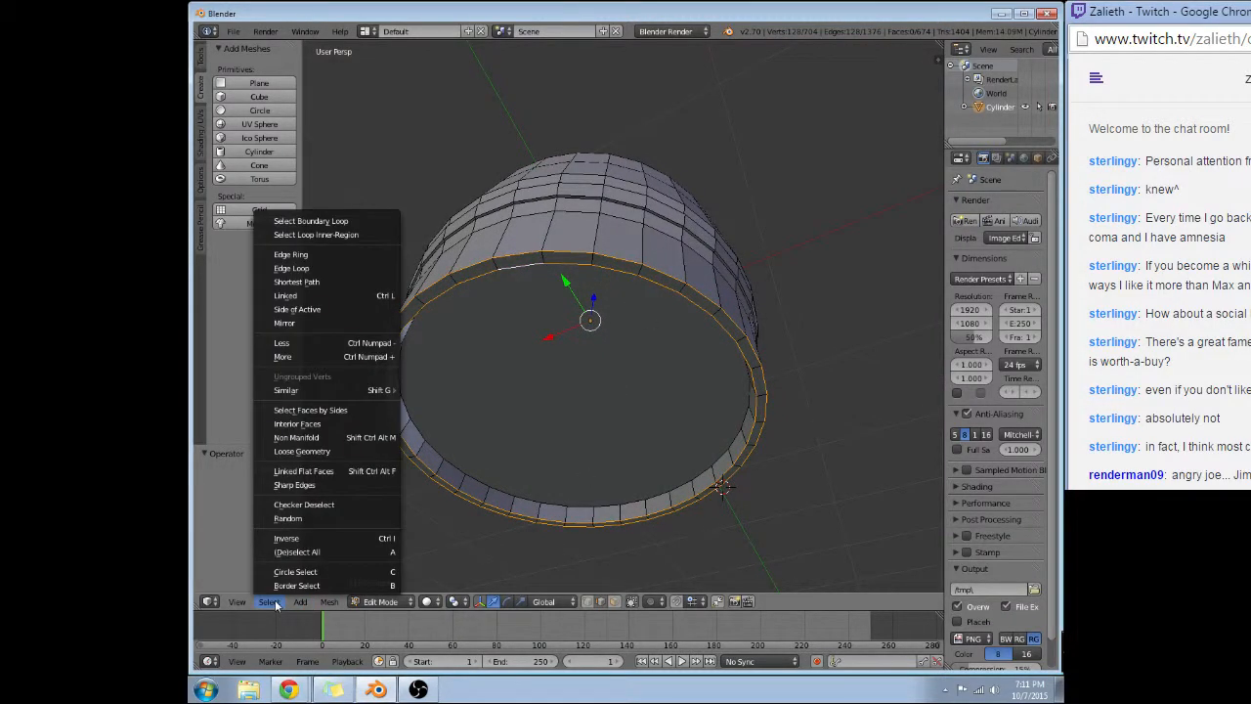
{"action": "mouse_move", "coordinate": [337, 606]}
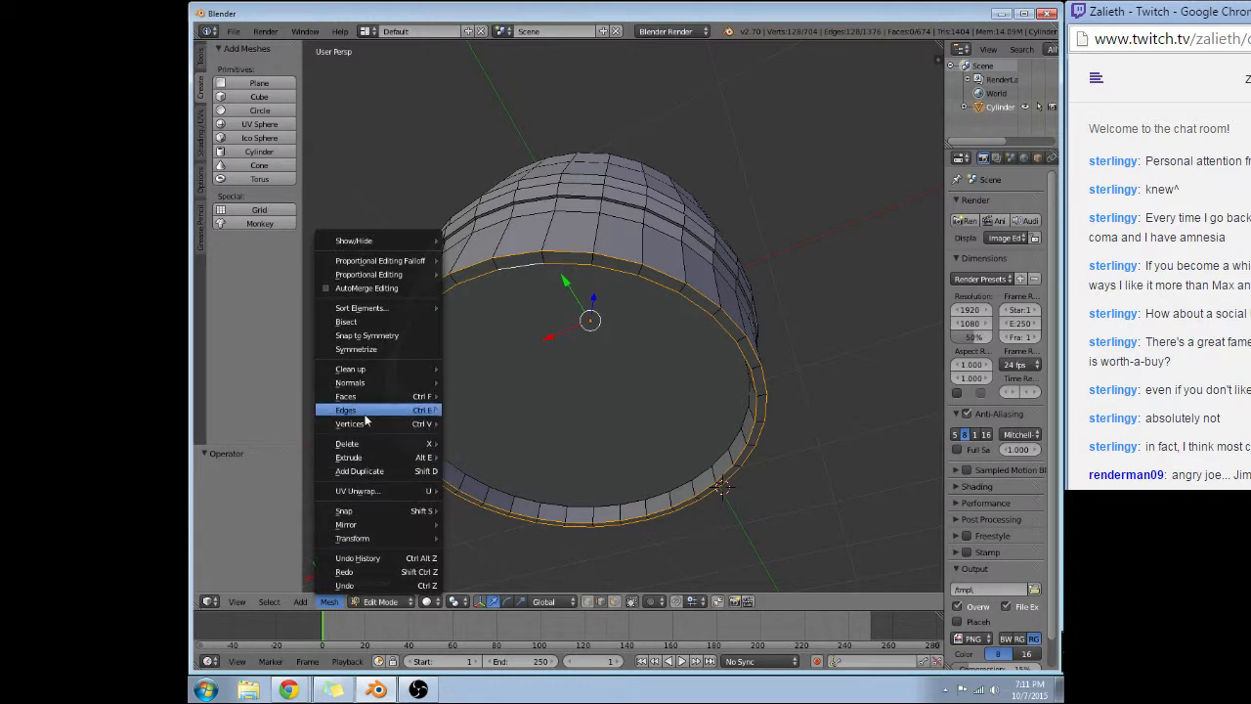
{"action": "mouse_move", "coordinate": [369, 411]}
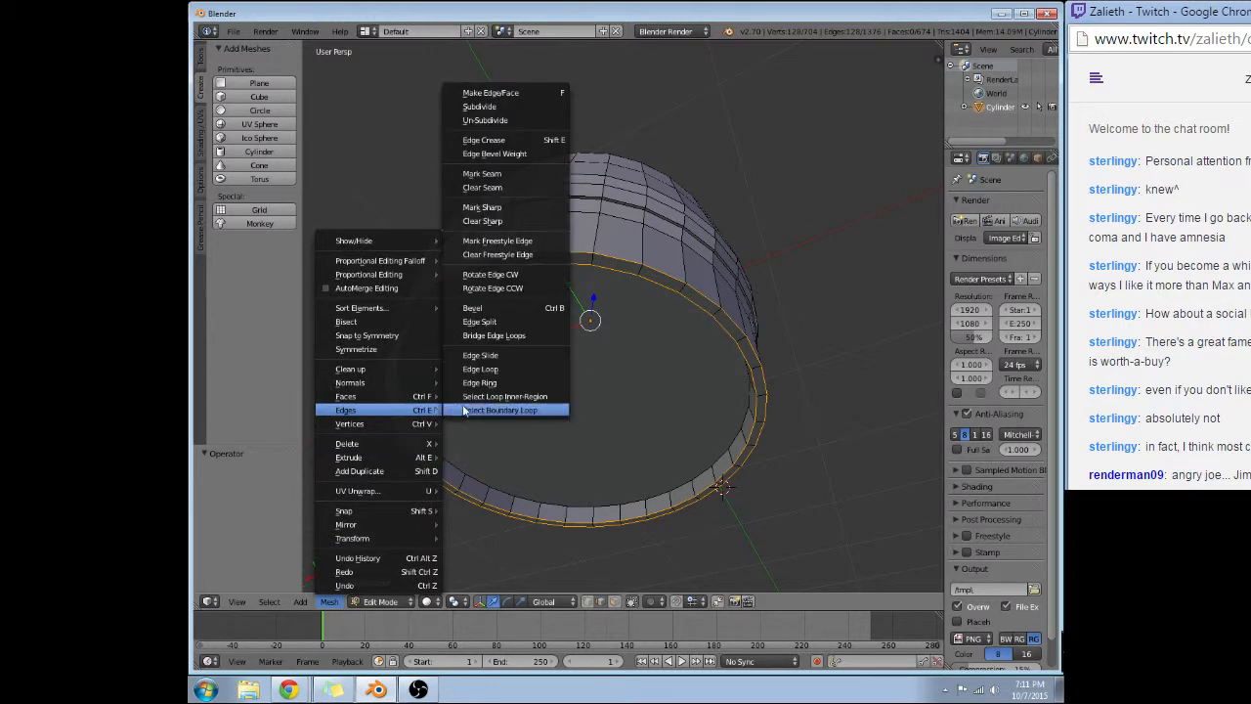
{"action": "left_click", "coordinate": [487, 308]}
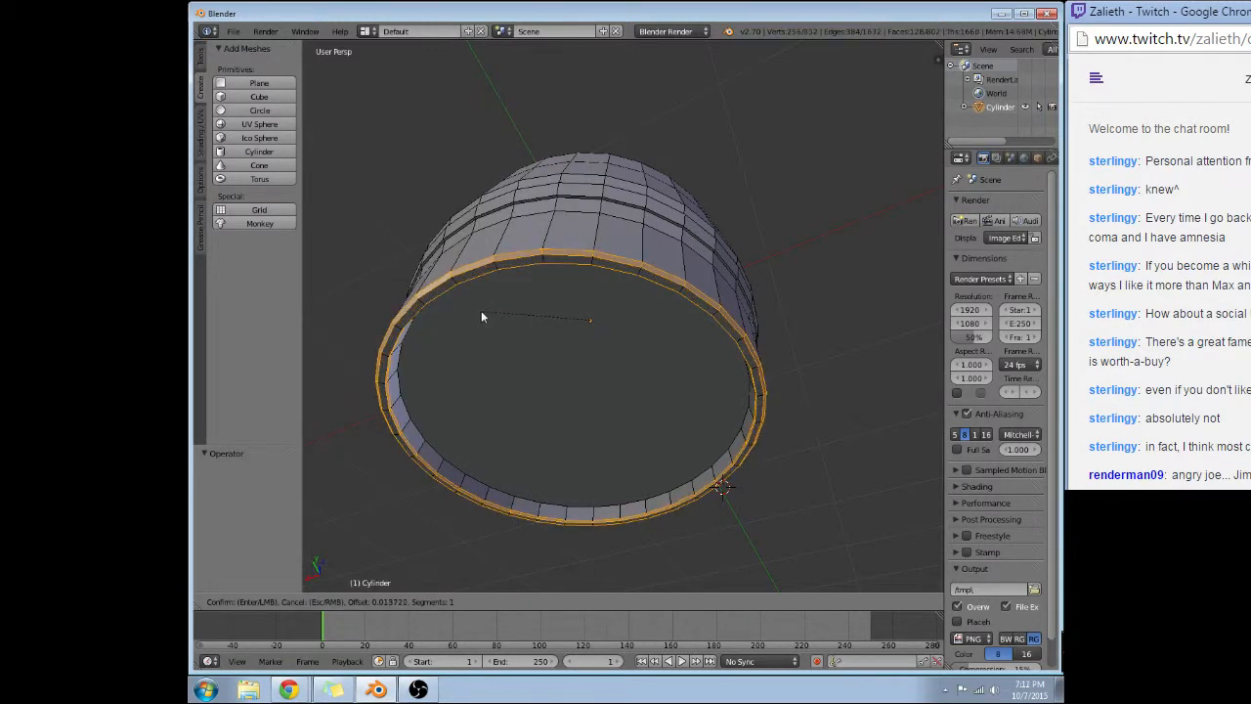
{"action": "left_click", "coordinate": [481, 313]}
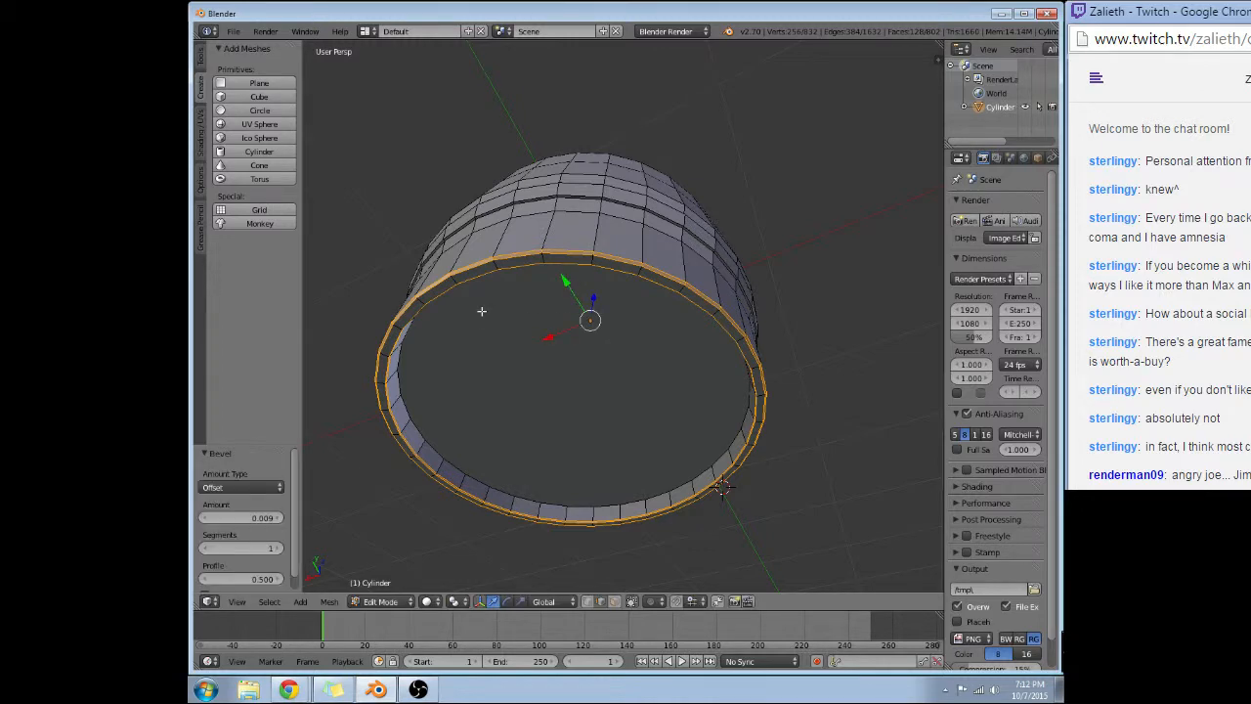
Select the edge loop between the top rim and the upper hoop and move it up about 0.067 along Z.
{"action": "middle_click_drag", "start_coordinate": [546, 277], "coordinate": [556, 447]}
{"action": "scroll", "coordinate": [548, 432], "scroll_direction": "up", "scroll_amount": 1}
{"action": "middle_click_drag", "start_coordinate": [602, 254], "coordinate": [584, 227]}
{"action": "scroll", "coordinate": [596, 264], "scroll_direction": "down", "scroll_amount": 1}
{"action": "middle_click_drag", "start_coordinate": [705, 201], "coordinate": [613, 157]}
{"action": "middle_click_drag", "start_coordinate": [626, 166], "coordinate": [618, 165]}
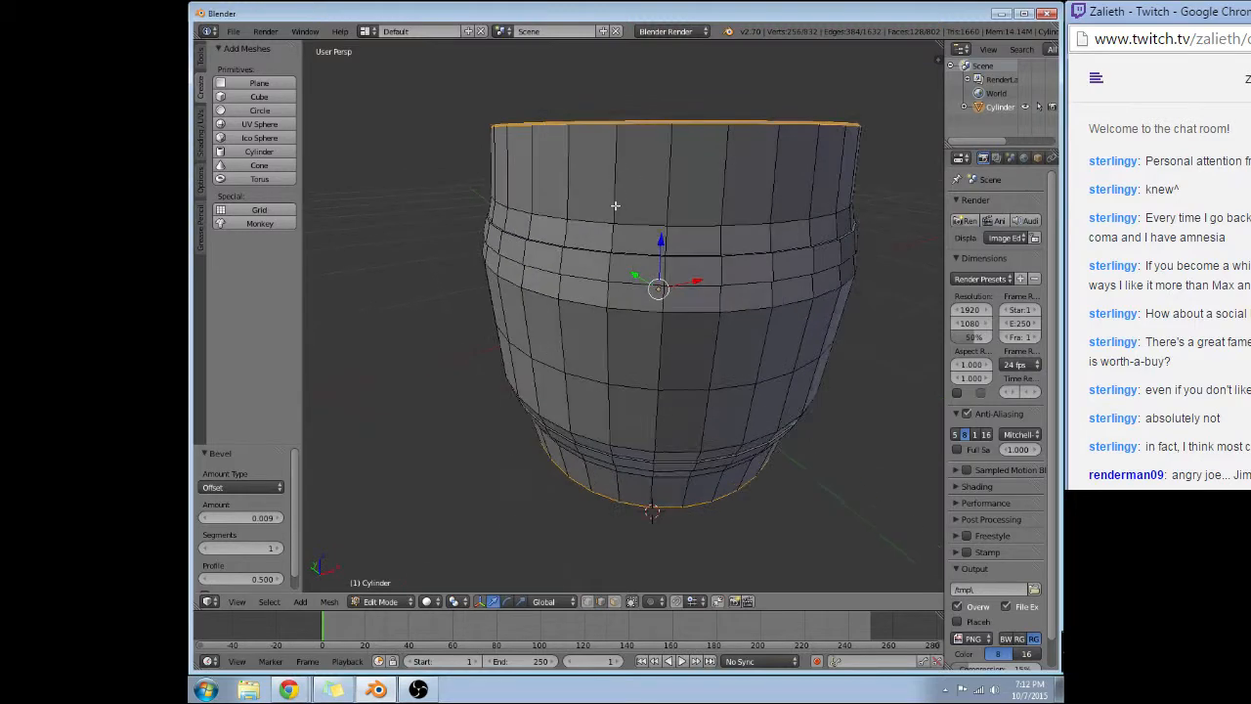
{"action": "right_click", "coordinate": [638, 223], "text": "alt"}
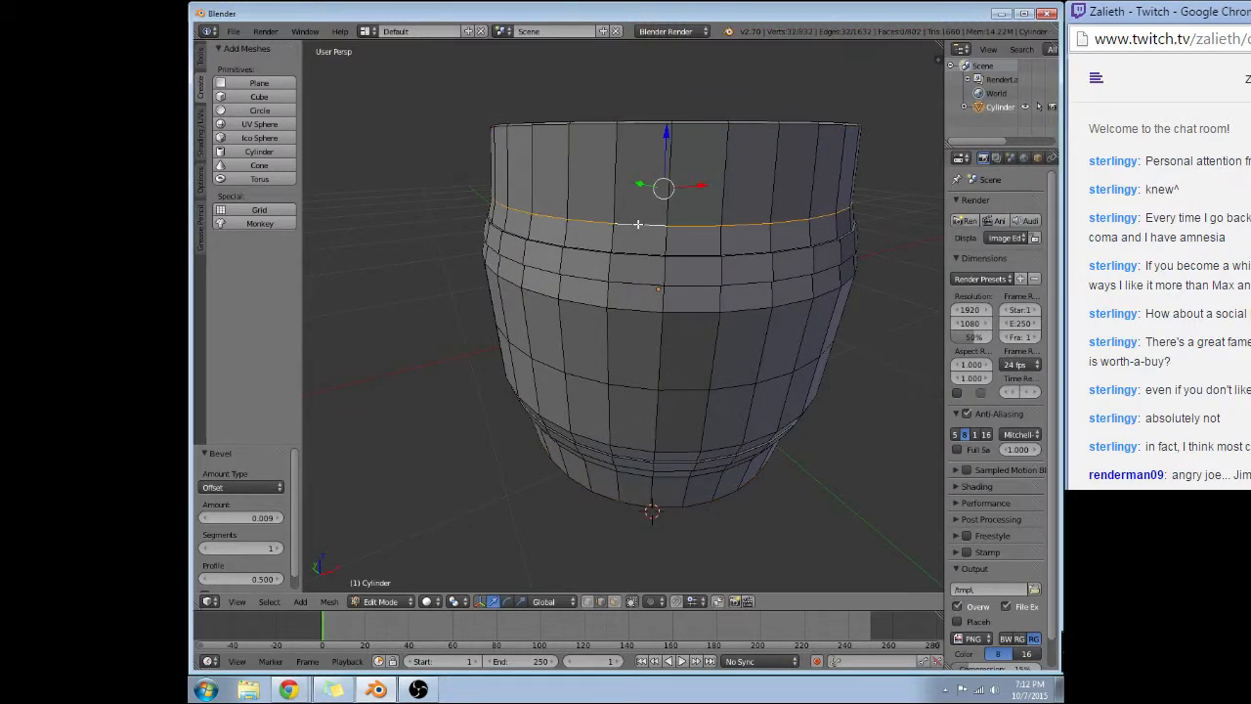
{"action": "left_click", "coordinate": [667, 133]}
{"action": "left_click_drag", "start_coordinate": [667, 133], "coordinate": [666, 122]}
Select the edge loop between the lower hoop and the bottom rim and move it about -0.106 along Z.
{"action": "middle_click_drag", "start_coordinate": [625, 186], "coordinate": [667, 242]}
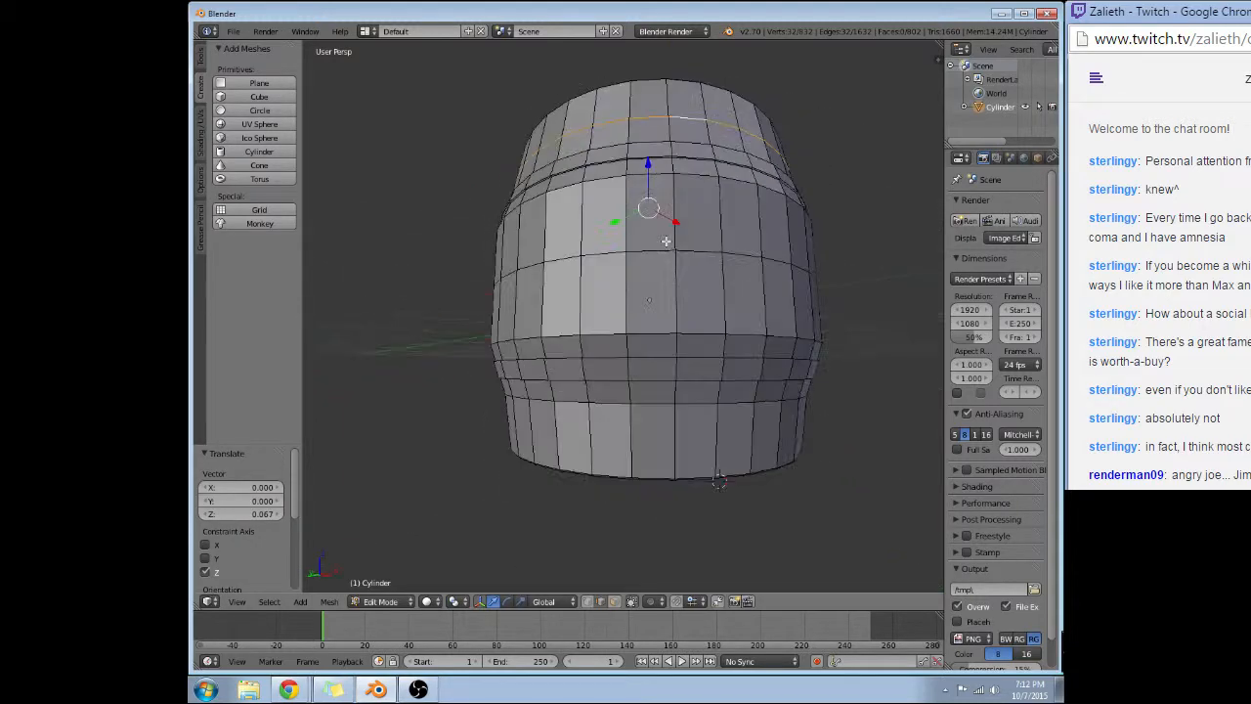
{"action": "right_click", "coordinate": [656, 403], "text": "alt"}
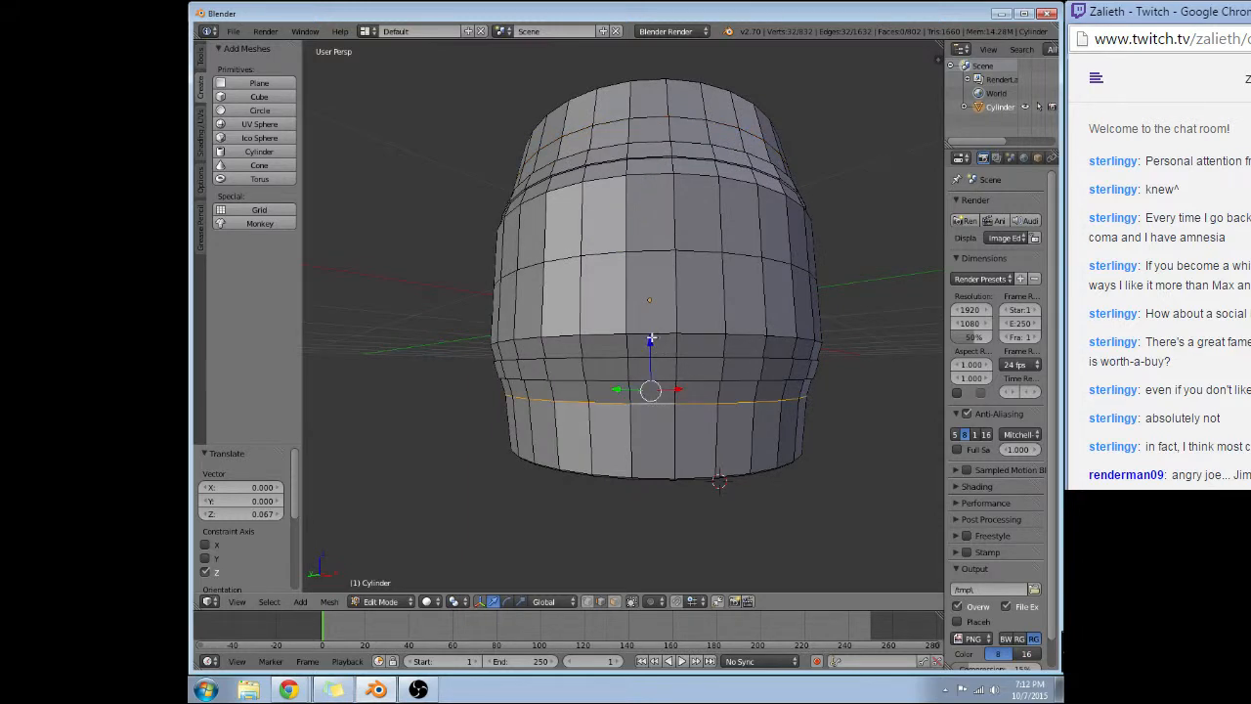
{"action": "left_click_drag", "start_coordinate": [652, 339], "coordinate": [646, 354]}
Examine the barrel's profile, rims and hoop spacing from several sides, above and below.
{"action": "middle_click_drag", "start_coordinate": [544, 366], "coordinate": [559, 373]}
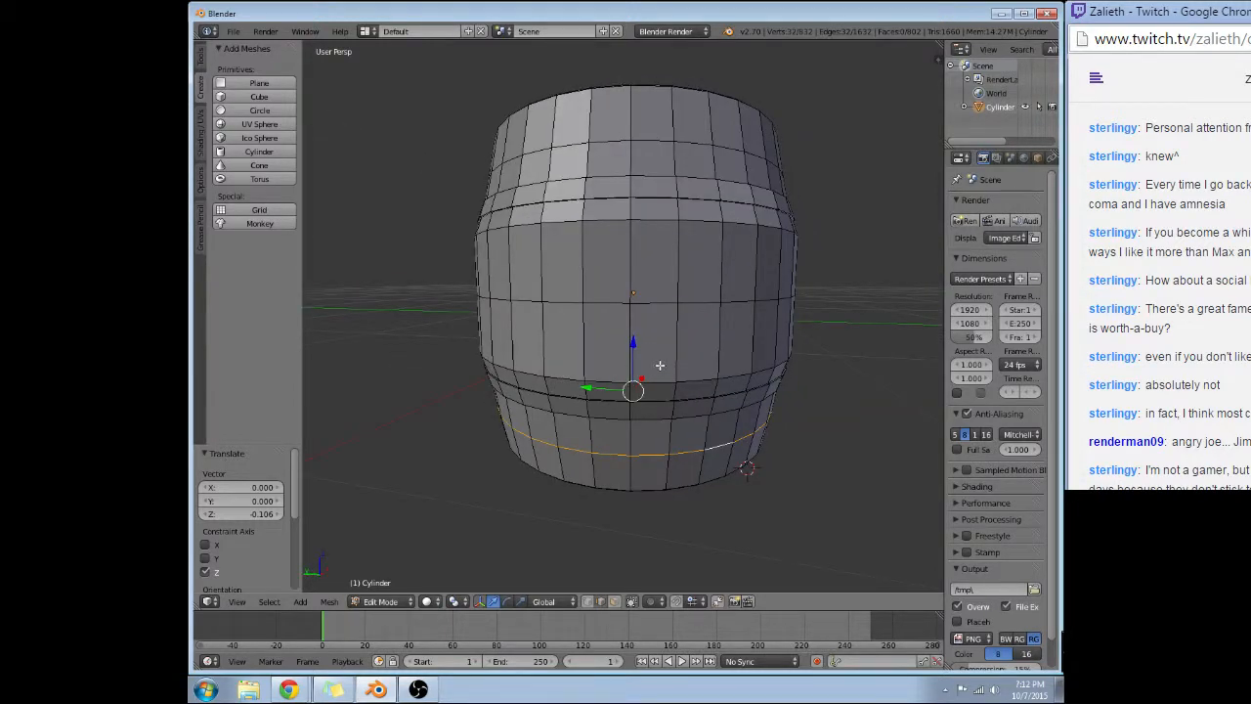
{"action": "middle_click_drag", "start_coordinate": [628, 318], "coordinate": [567, 339]}
{"action": "middle_click_drag", "start_coordinate": [737, 320], "coordinate": [603, 307]}
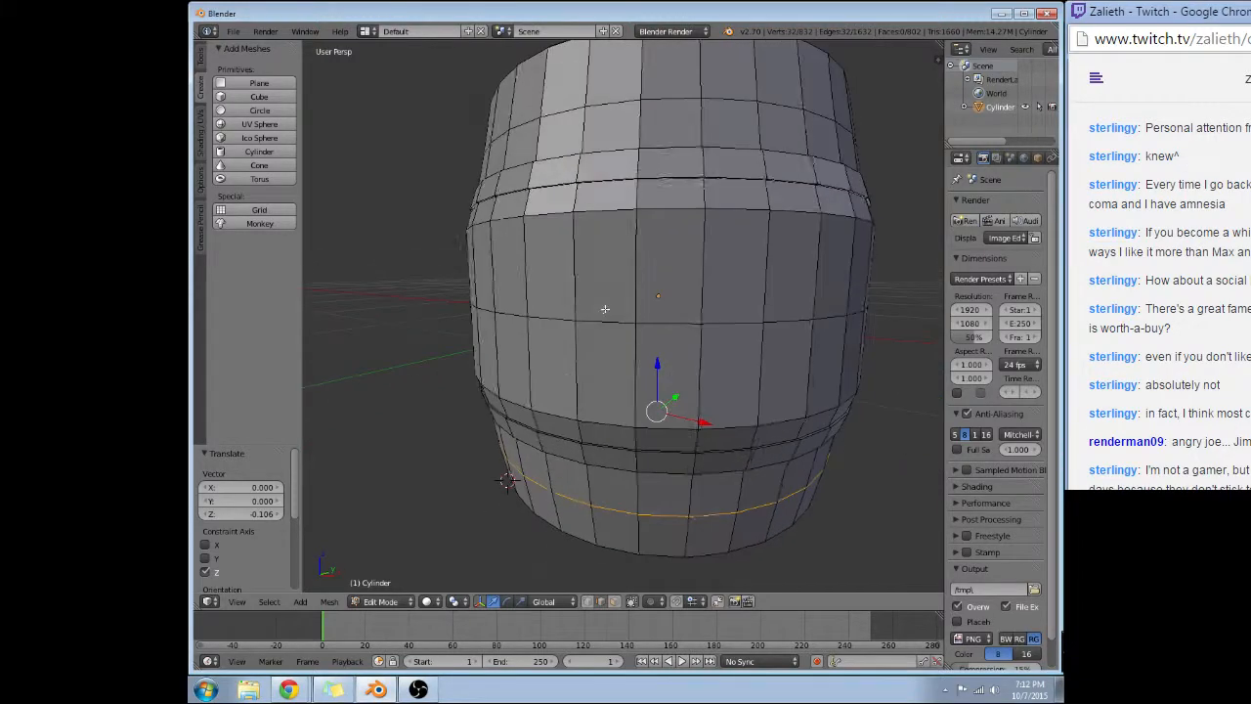
{"action": "scroll", "coordinate": [719, 286], "scroll_direction": "down", "scroll_amount": 2}
{"action": "middle_click_drag", "start_coordinate": [720, 285], "coordinate": [636, 328]}
{"action": "scroll", "coordinate": [637, 325], "scroll_direction": "up", "scroll_amount": 4}
{"action": "scroll", "coordinate": [701, 302], "scroll_direction": "down", "scroll_amount": 1}
{"action": "middle_click_drag", "start_coordinate": [701, 302], "coordinate": [597, 279]}
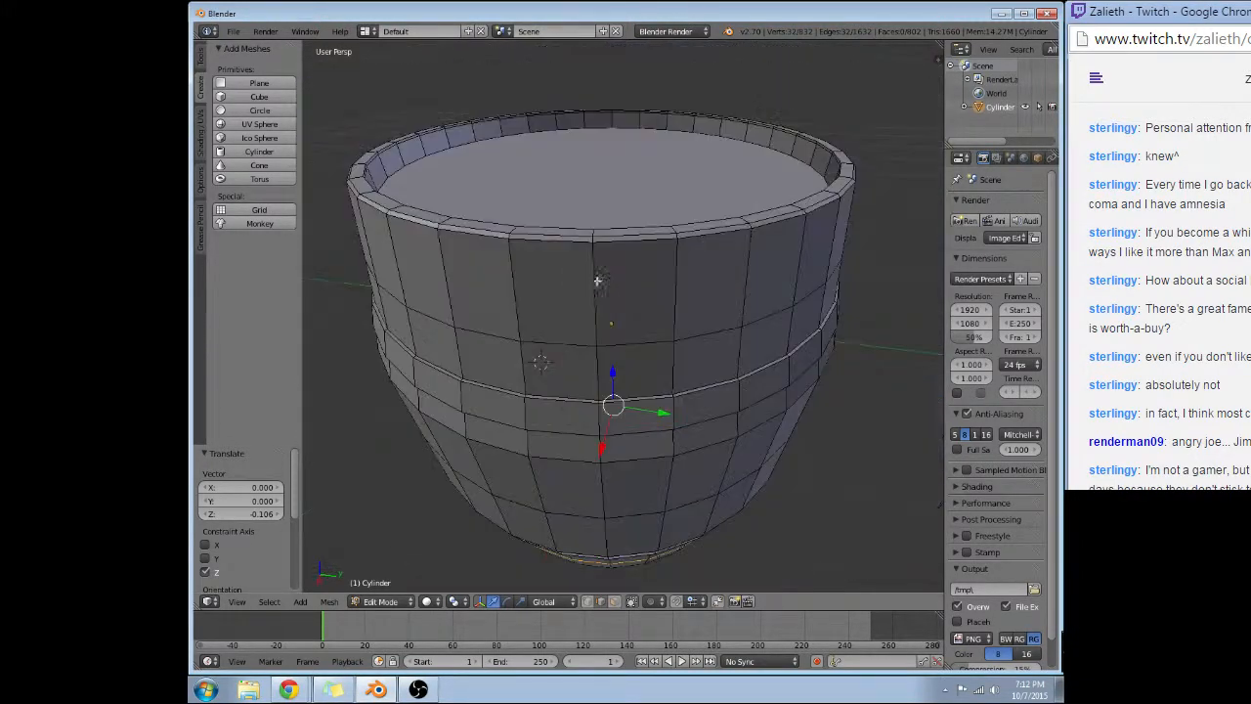
{"action": "middle_click_drag", "start_coordinate": [714, 230], "coordinate": [674, 347]}
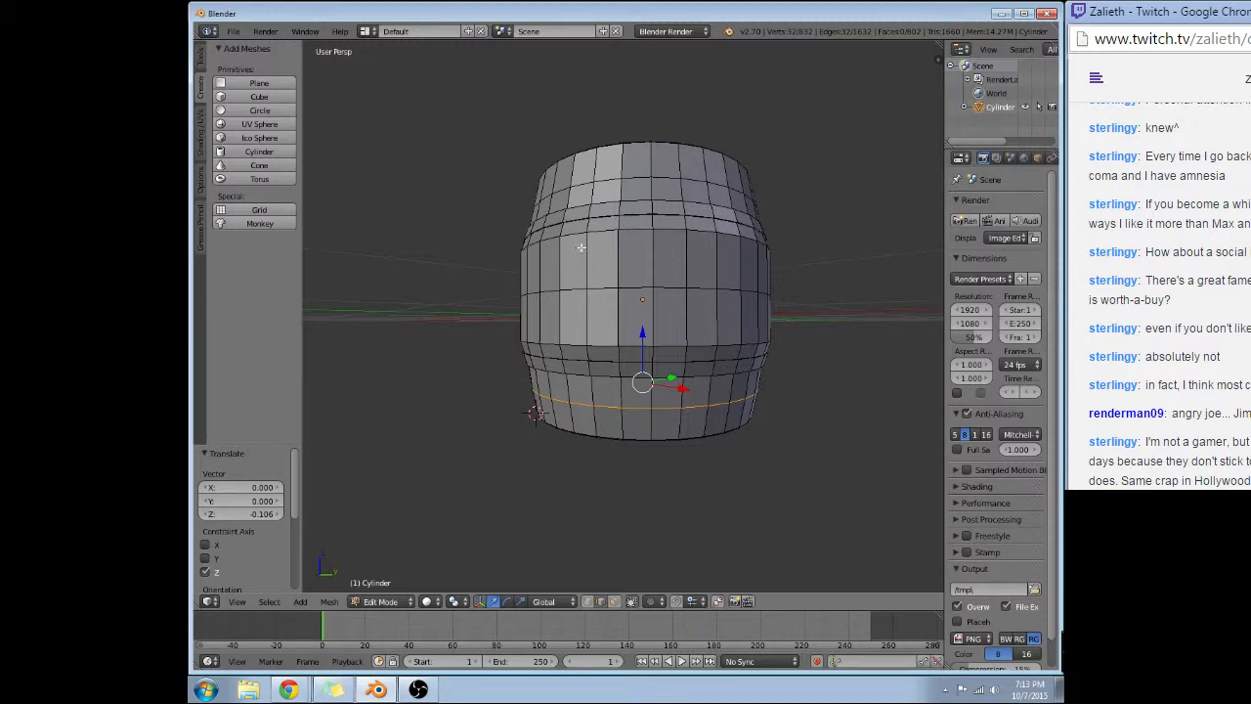
{"action": "middle_click_drag", "start_coordinate": [581, 245], "coordinate": [622, 299]}
{"action": "middle_click_drag", "start_coordinate": [531, 409], "coordinate": [542, 323]}
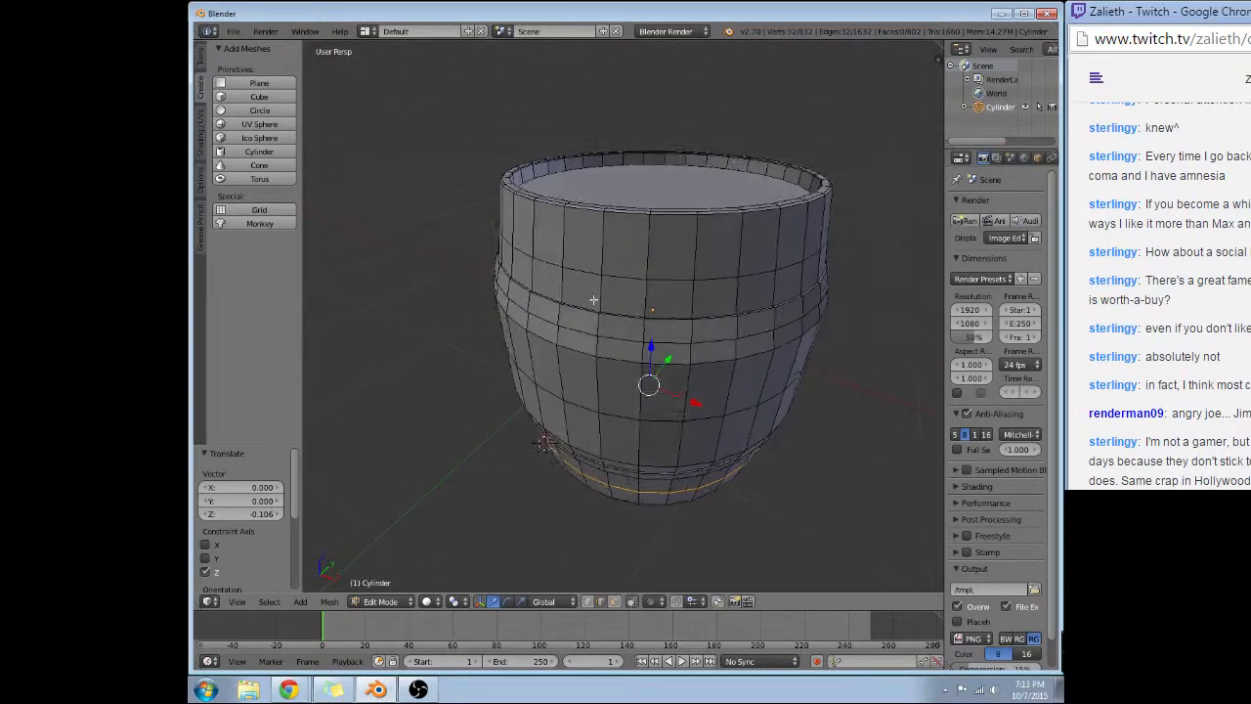
Select the edge loop running around the raised ledge of the upper hoop.
{"action": "right_click", "coordinate": [632, 316], "text": "alt"}
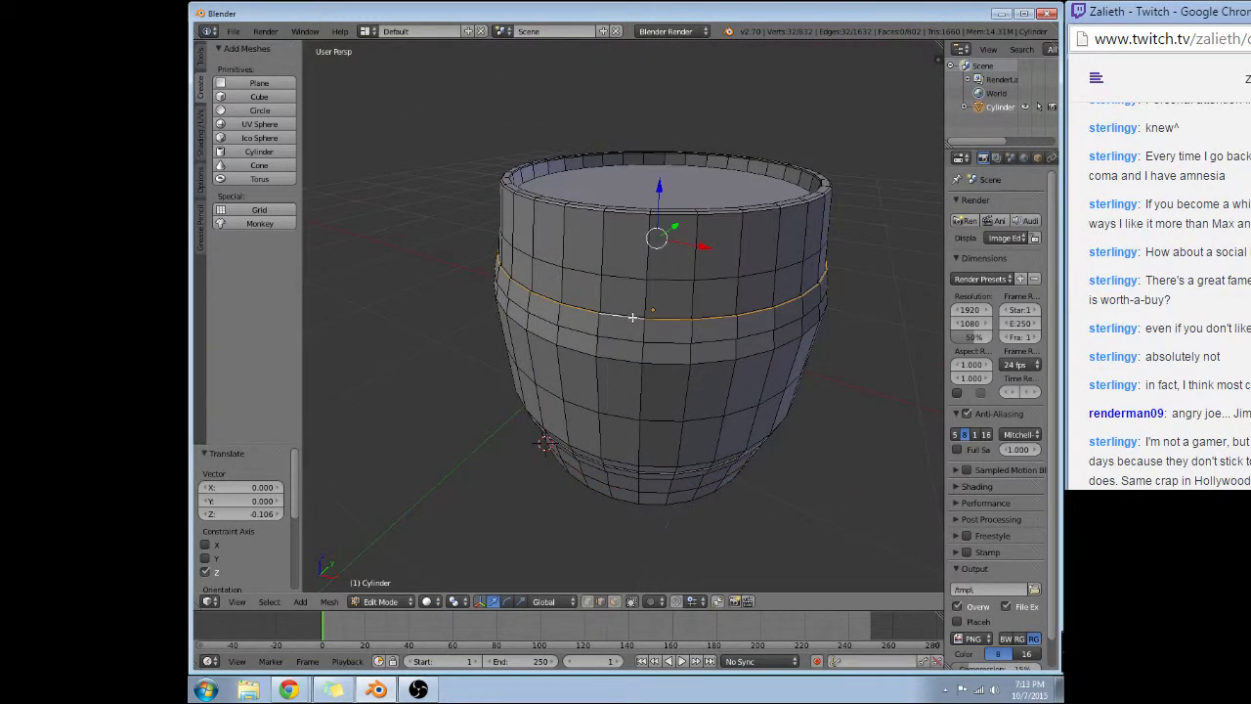
{"action": "scroll", "coordinate": [635, 319], "scroll_direction": "up", "scroll_amount": 4}
{"action": "middle_click_drag", "start_coordinate": [715, 335], "coordinate": [729, 363]}
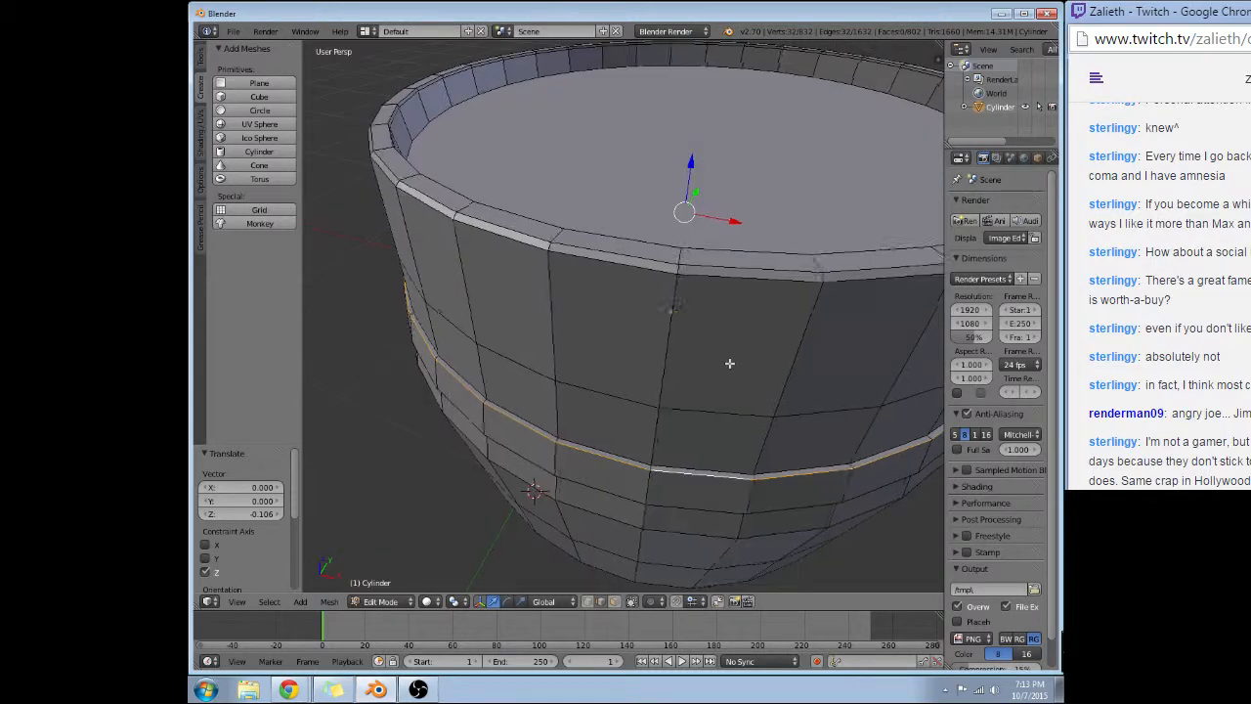
{"action": "right_click", "coordinate": [786, 468], "text": "alt"}
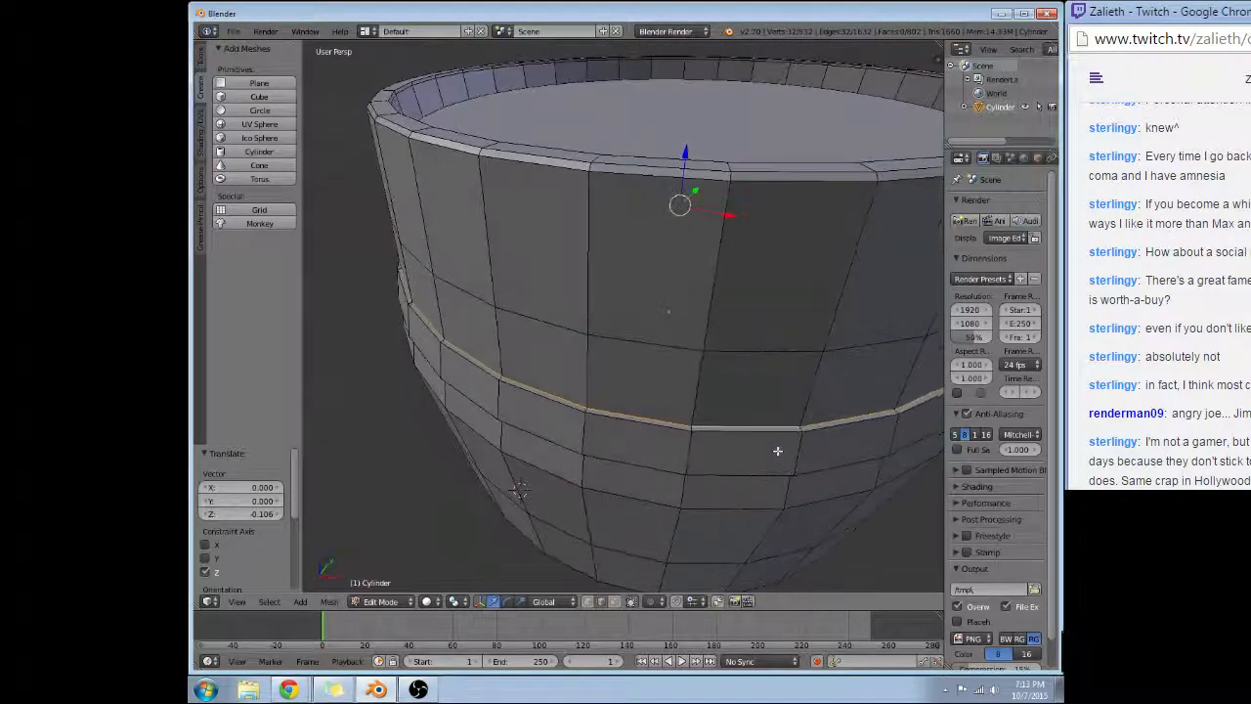